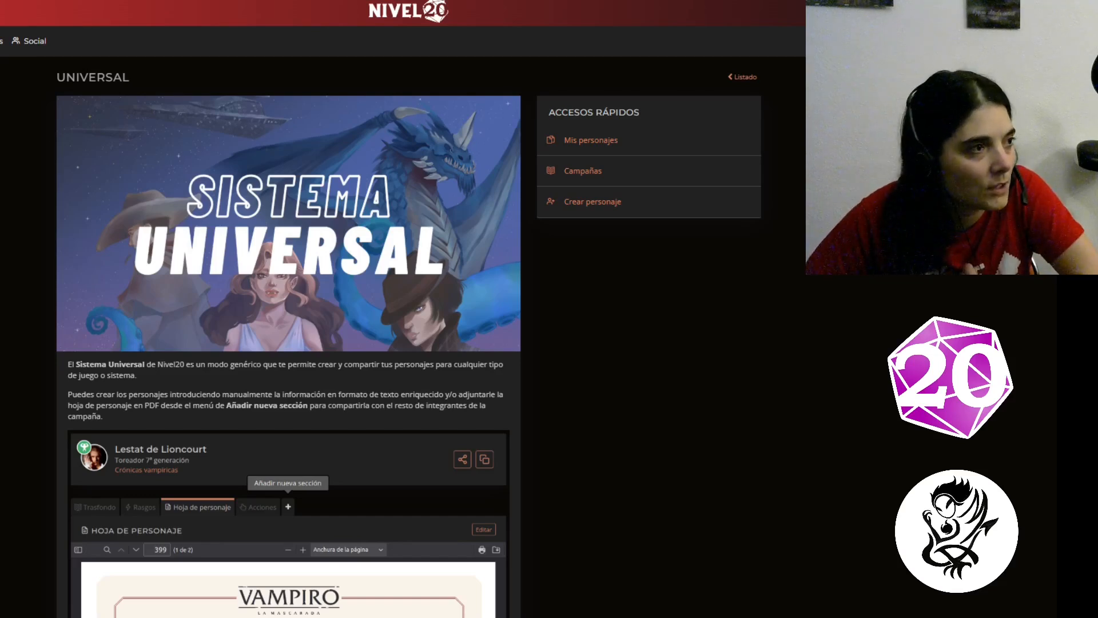
- Return to the home page and open the Universal game system page
key("alt+Left")
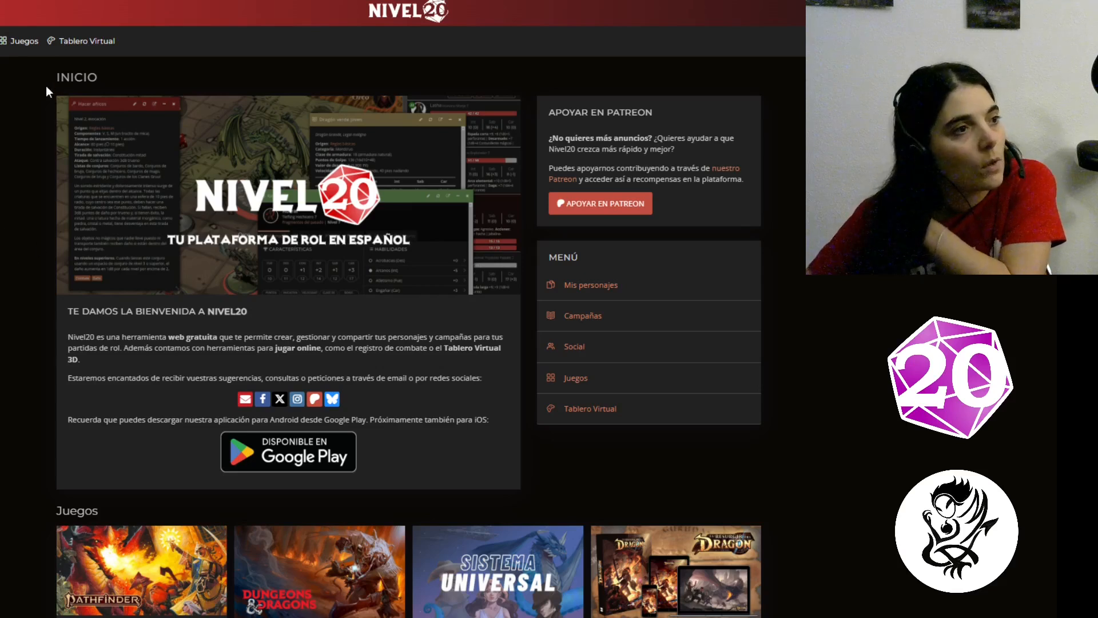
left_click(17, 46)
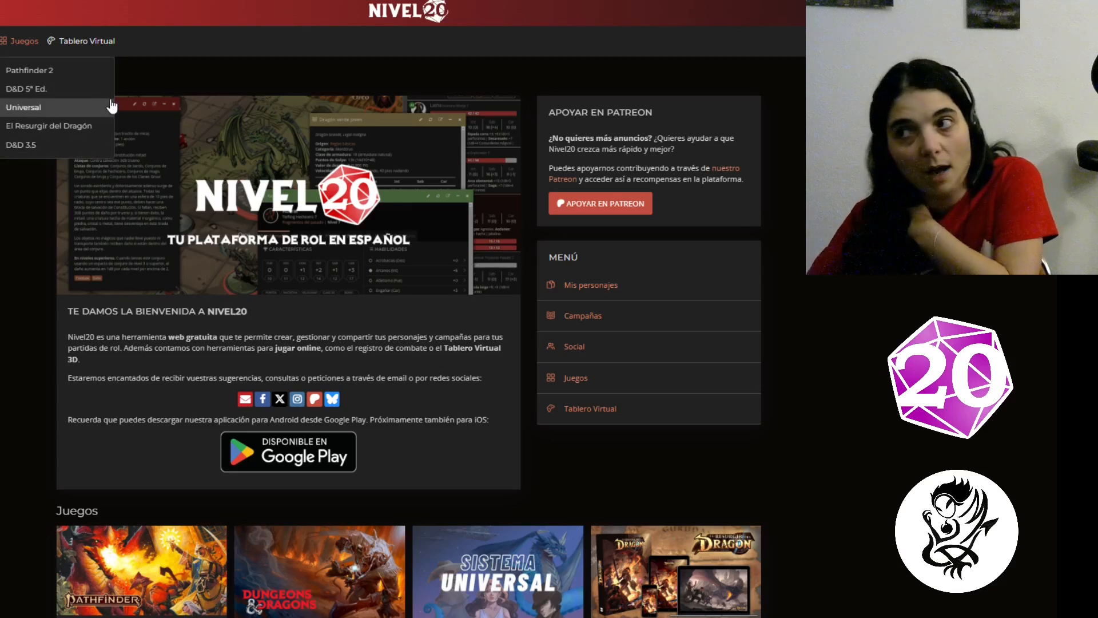
left_click(33, 108)
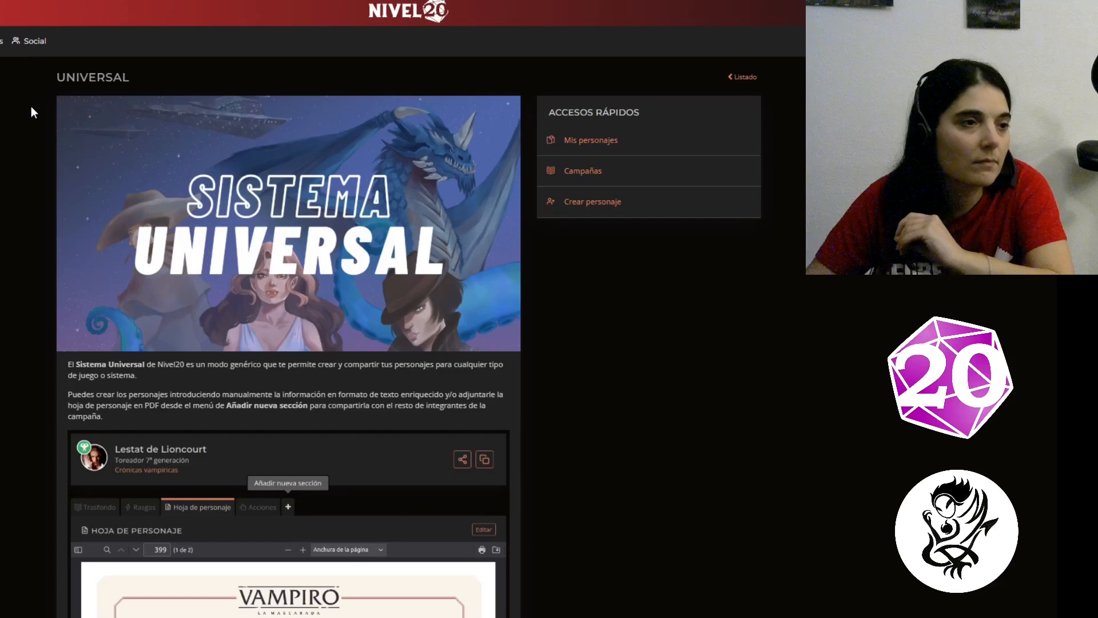
- Examine the Universal system page, including its description, the upcoming improvements and the list of own characters
scroll(263, 287, "down", 1)
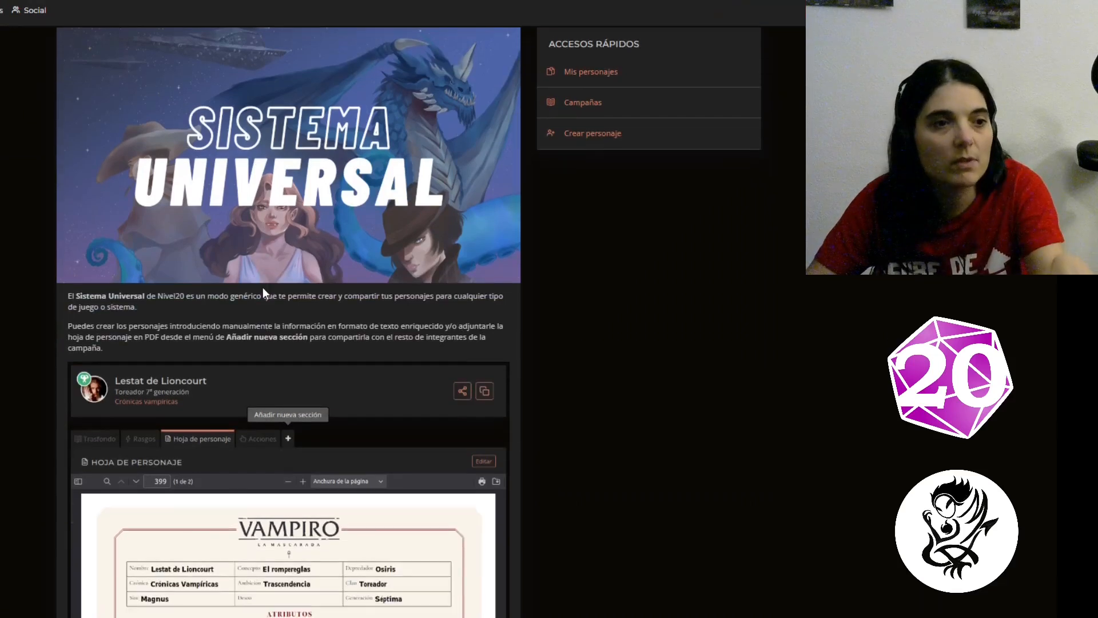
scroll(263, 287, "up", 1)
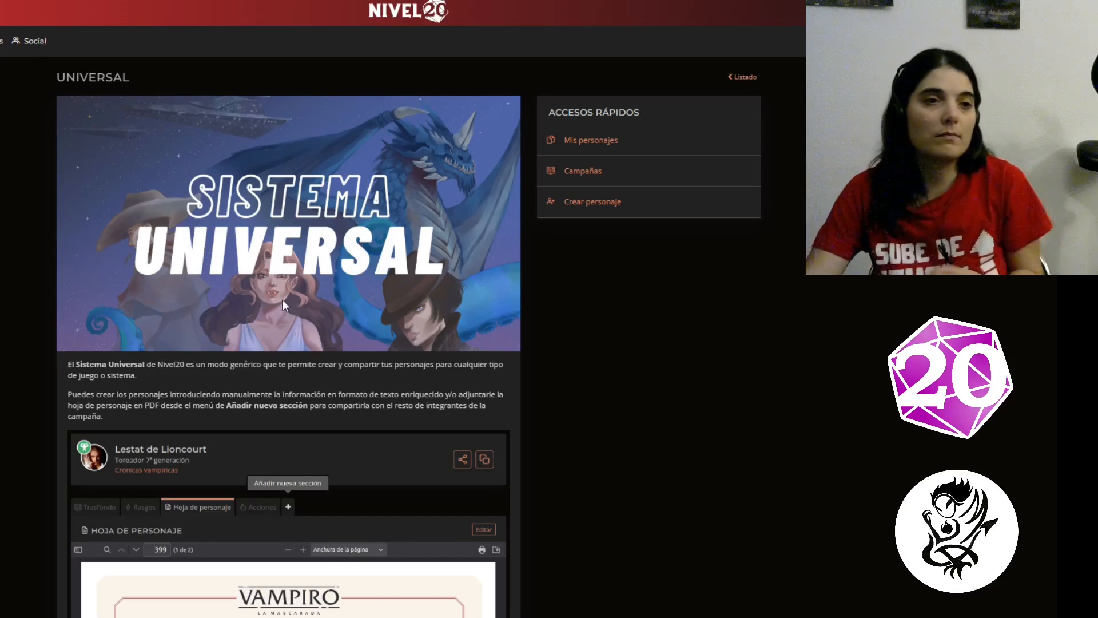
scroll(618, 371, "down", 4)
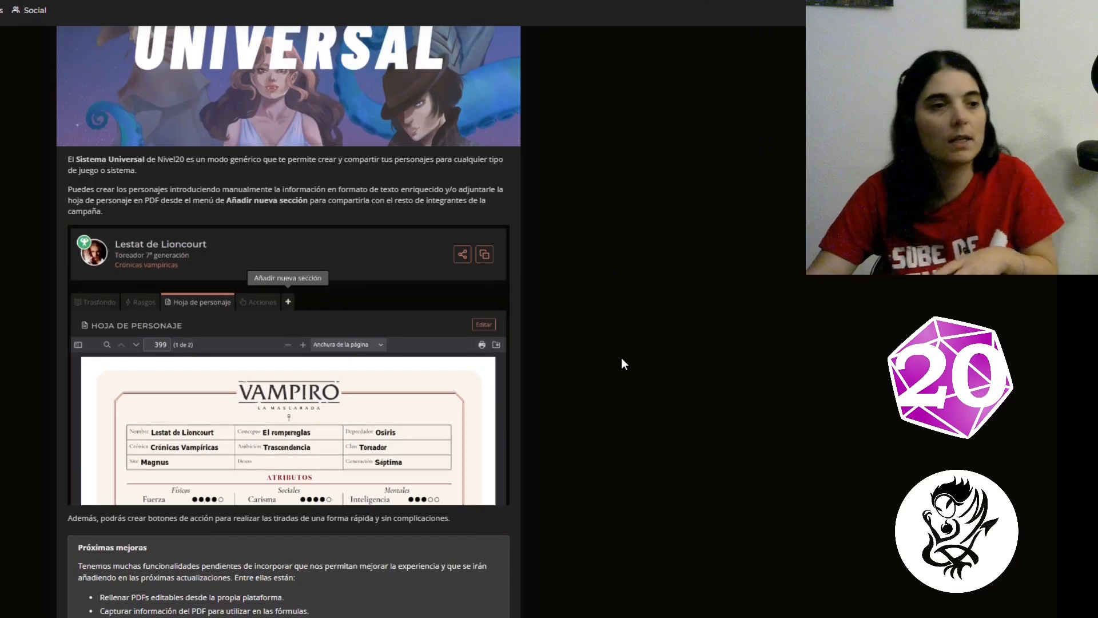
scroll(621, 359, "down", 8)
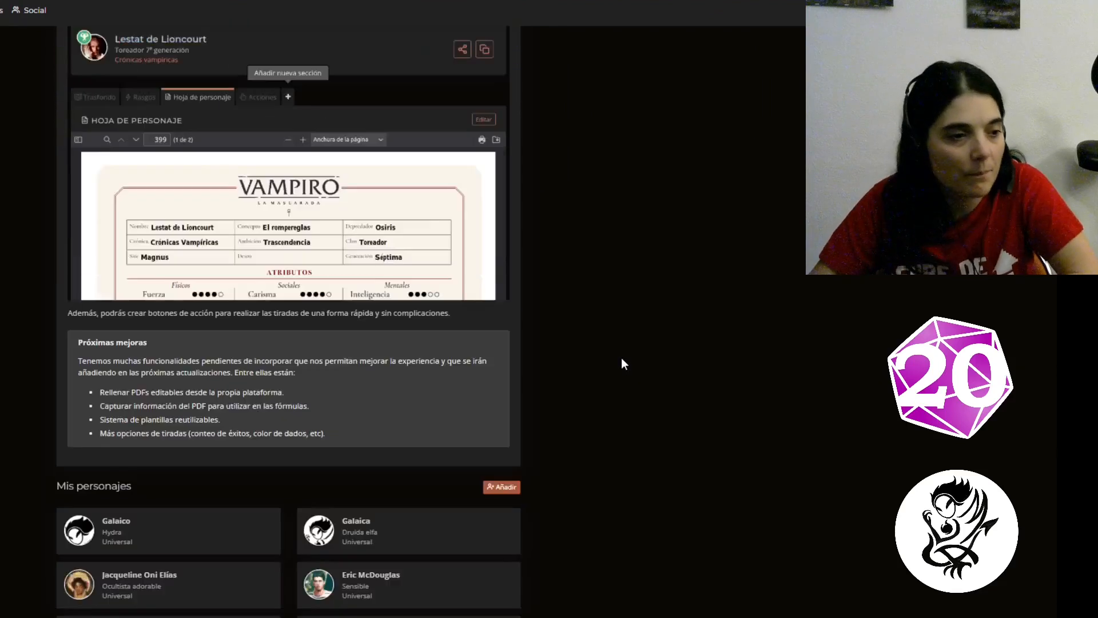
scroll(621, 358, "up", 12)
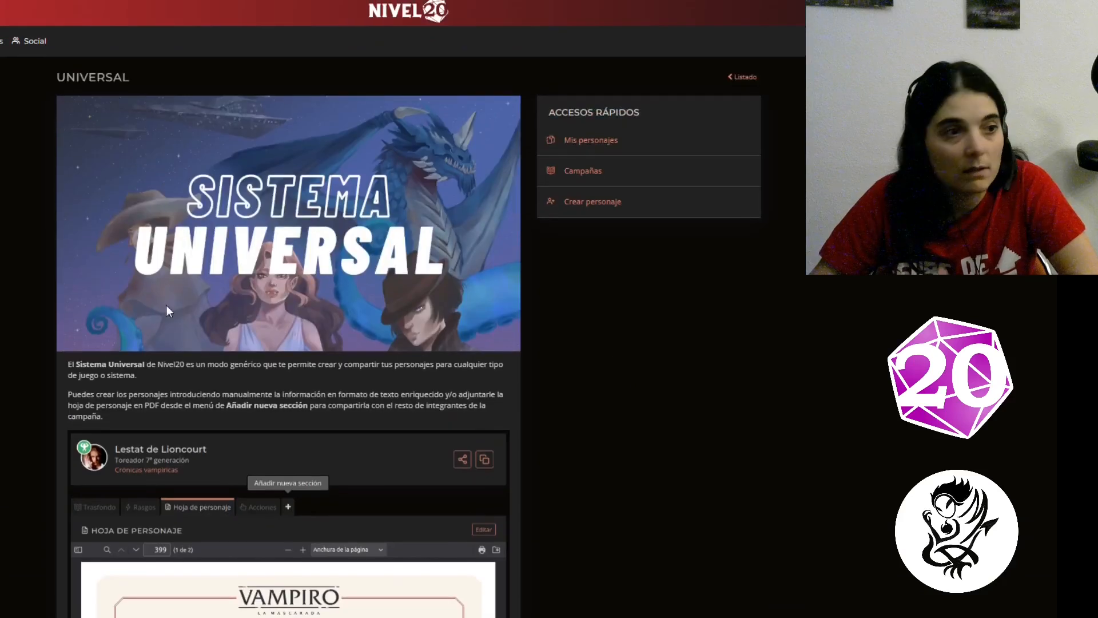
scroll(213, 275, "down", 4)
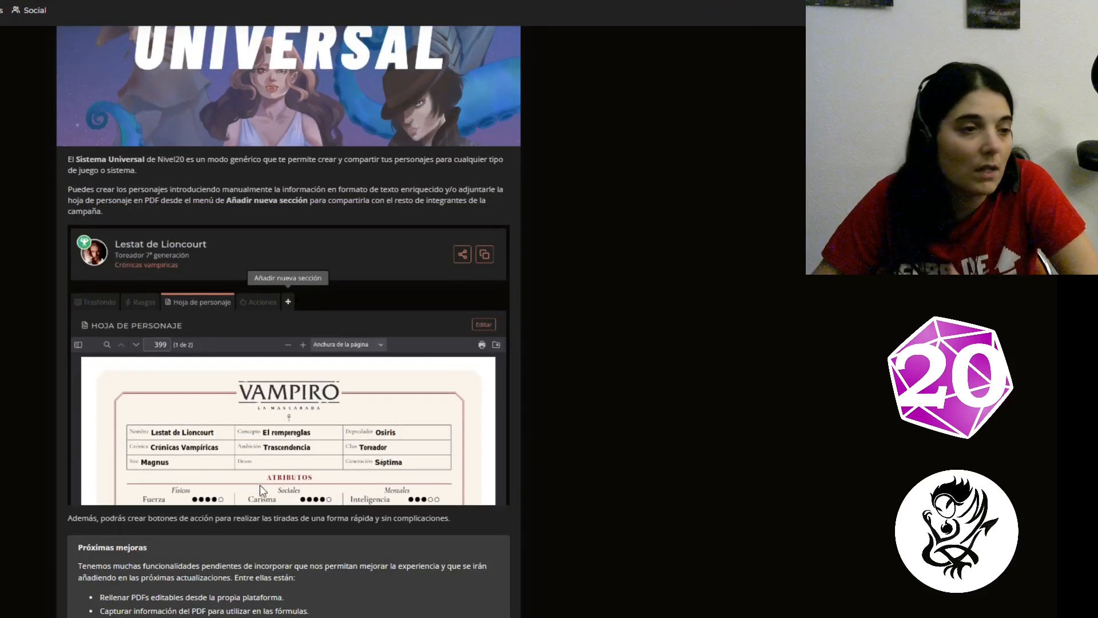
scroll(316, 365, "down", 5)
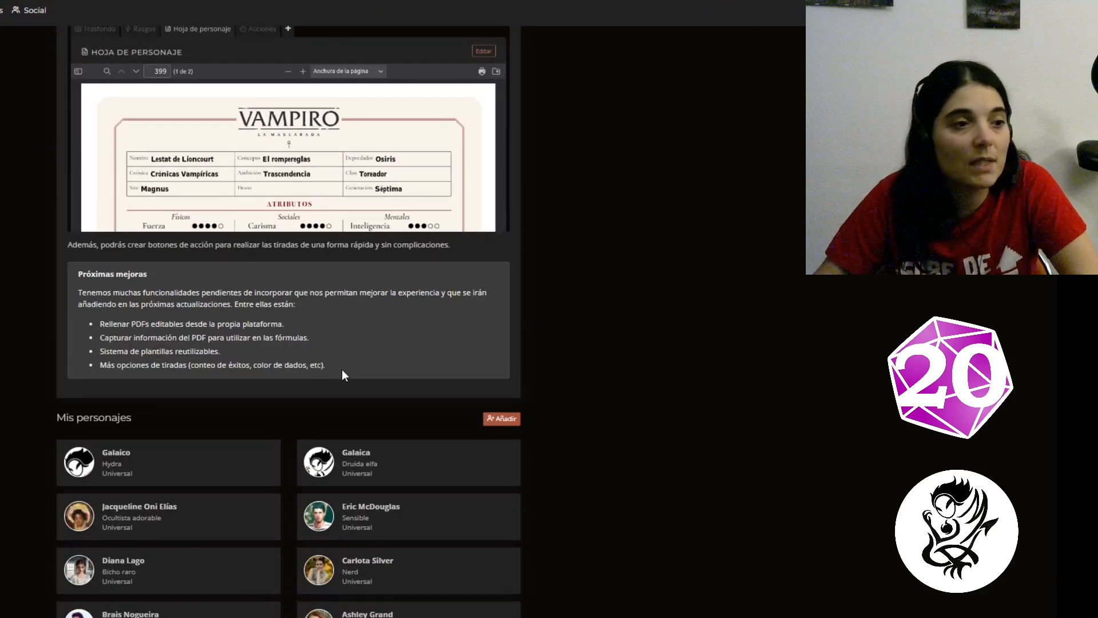
left_click_drag(203, 324, 95, 272)
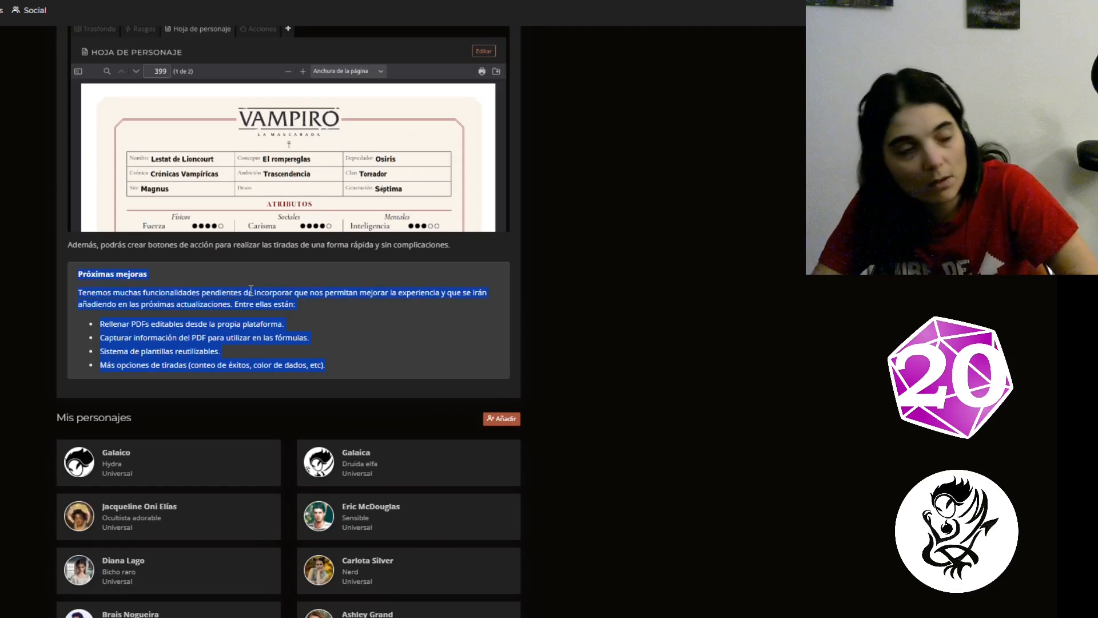
scroll(251, 291, "down", 1)
scroll(250, 291, "down", 4)
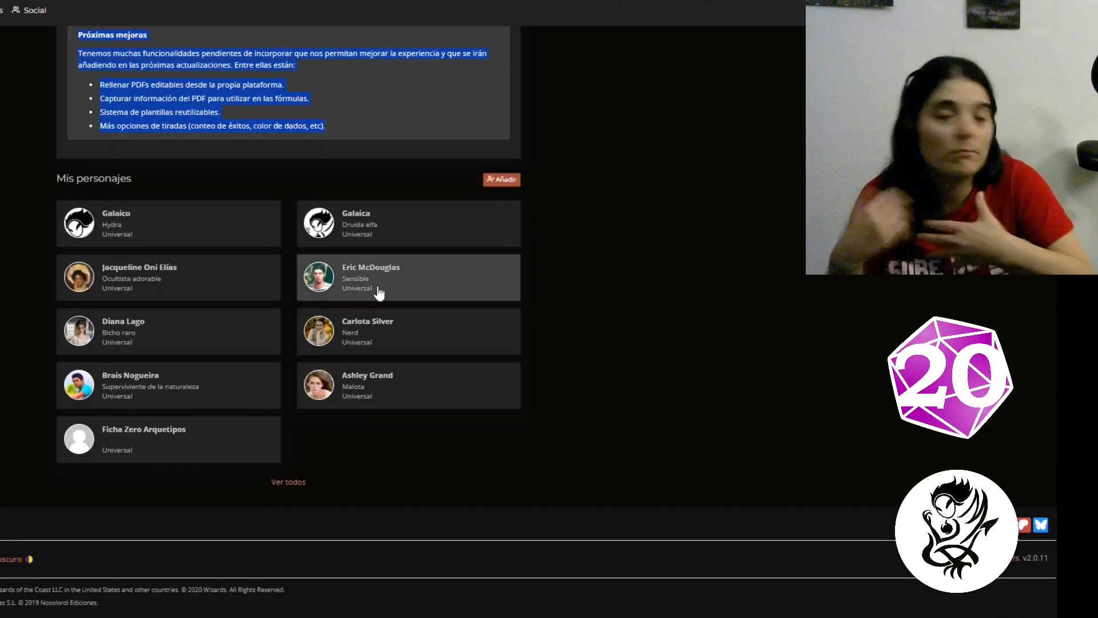
scroll(379, 293, "up", 15)
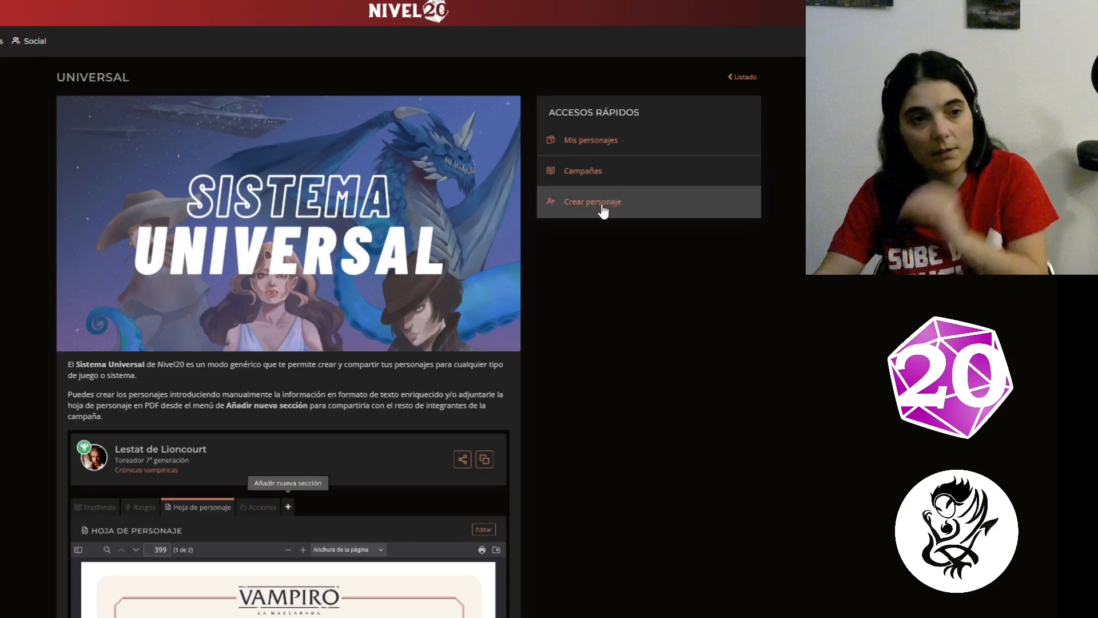
- Open the Universal character list and bring up the character Galaico for editing
left_click(601, 147)
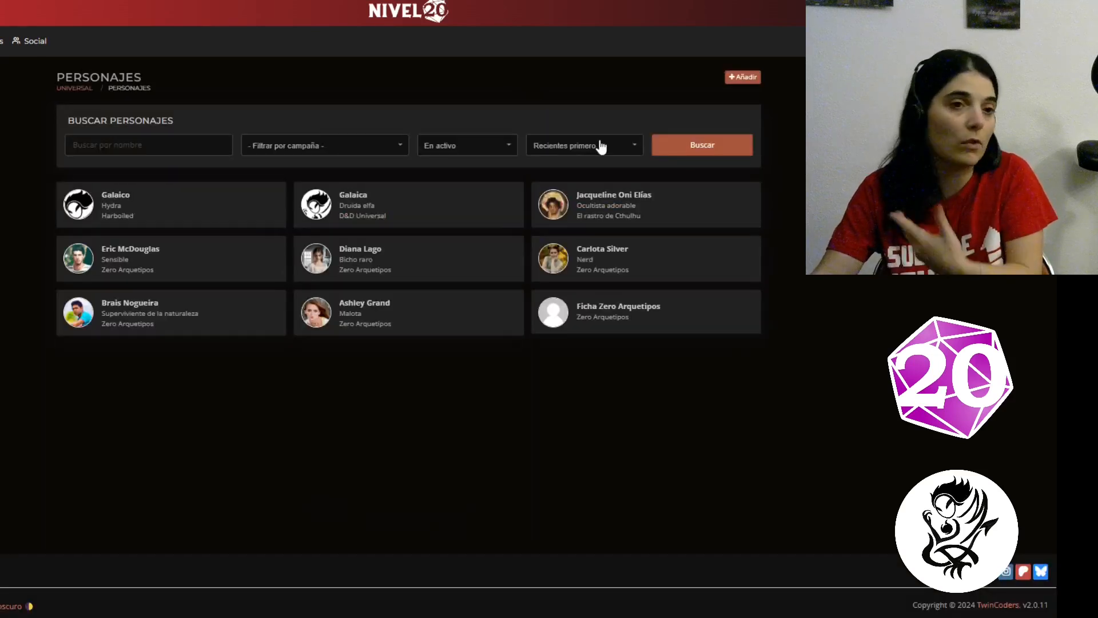
left_click(743, 78)
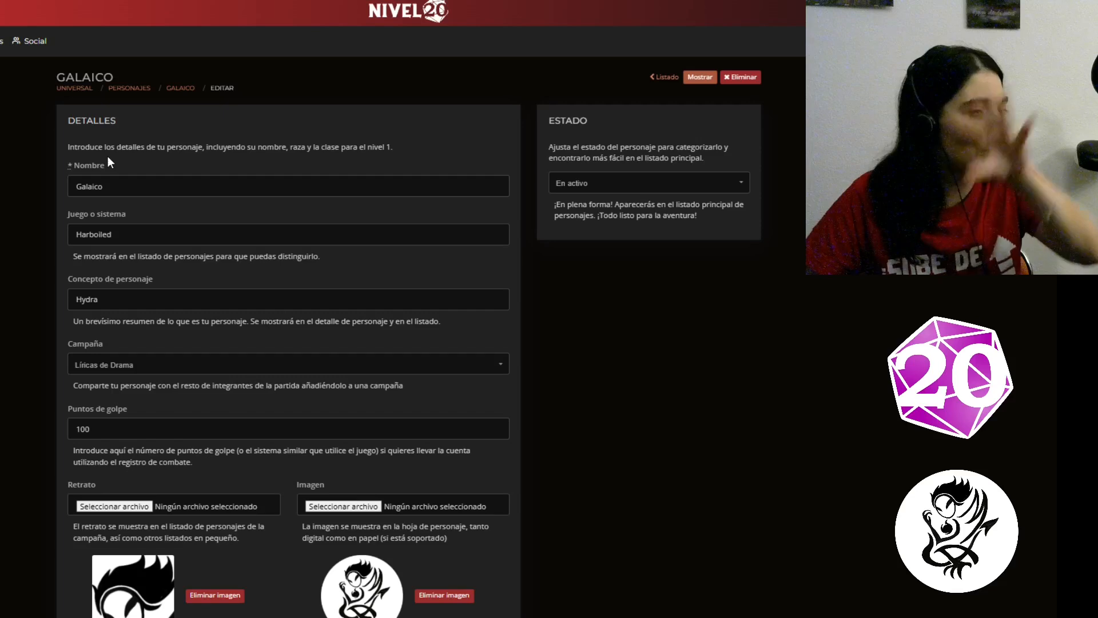
- Examine the name and game system fields in Galaico's Detalles section
double_click(77, 123)
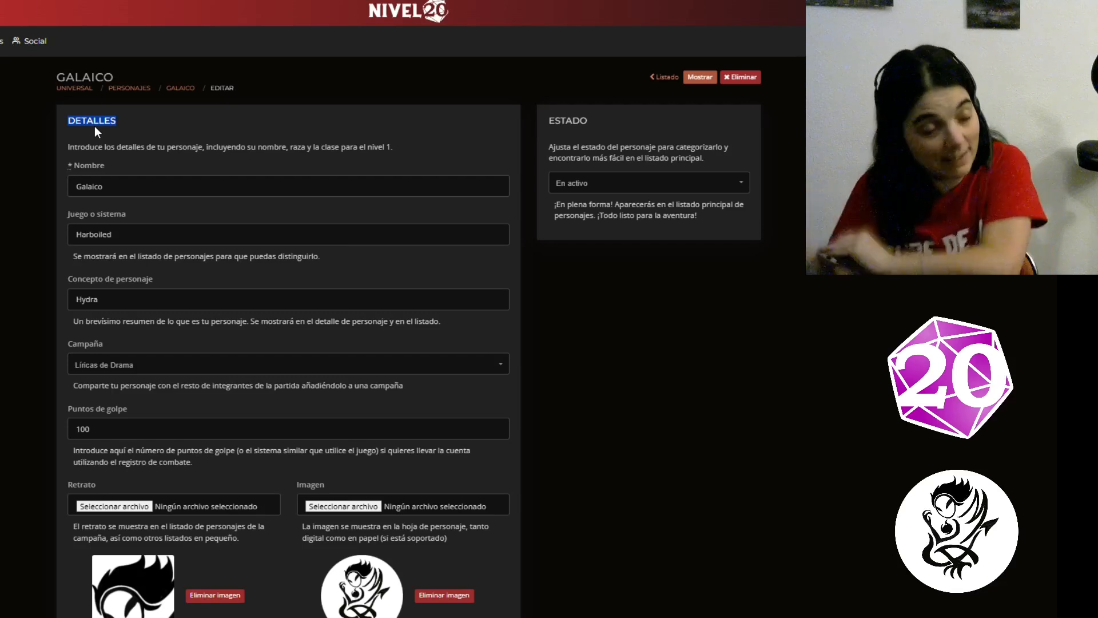
double_click(89, 166)
double_click(100, 188)
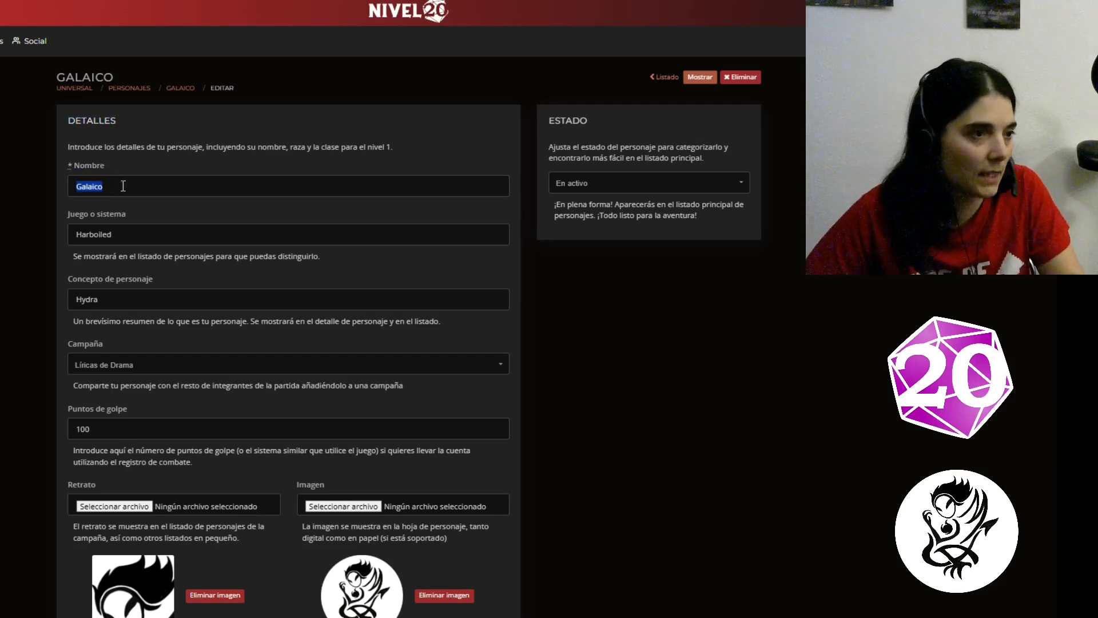
left_click(71, 221)
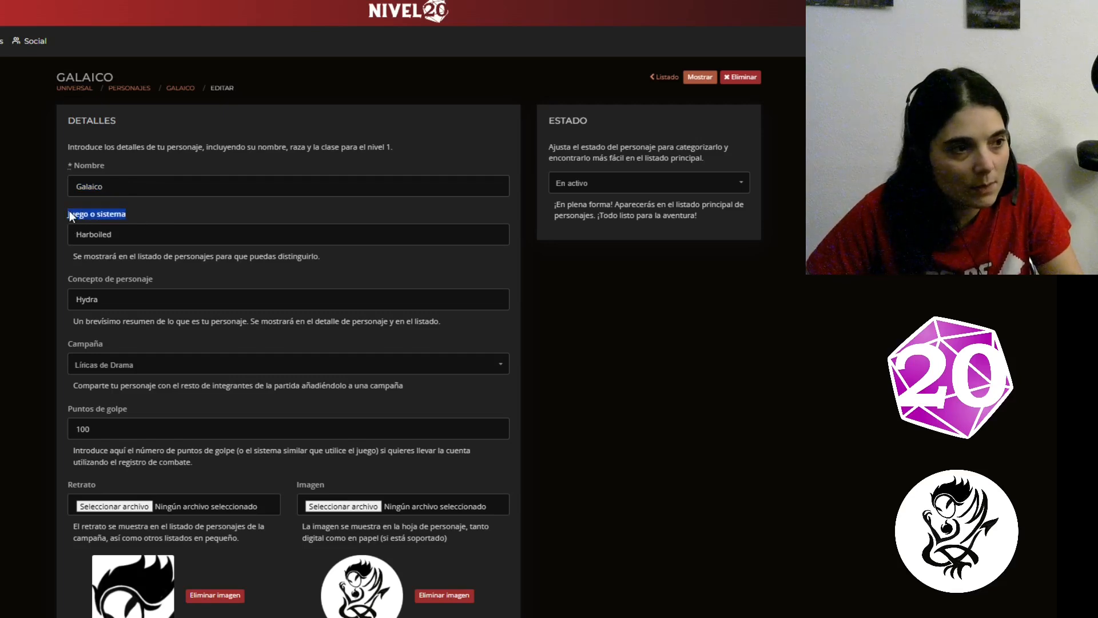
- Clear the Juego o sistema field and undo the deletion
left_click(109, 234)
double_click(108, 234)
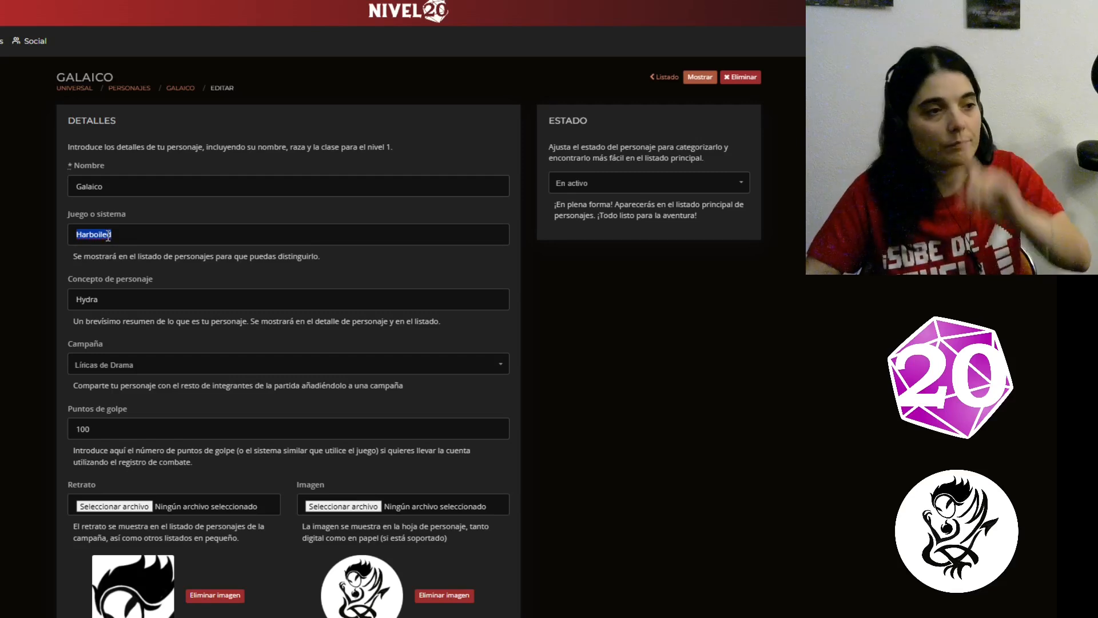
key("BackSpace")
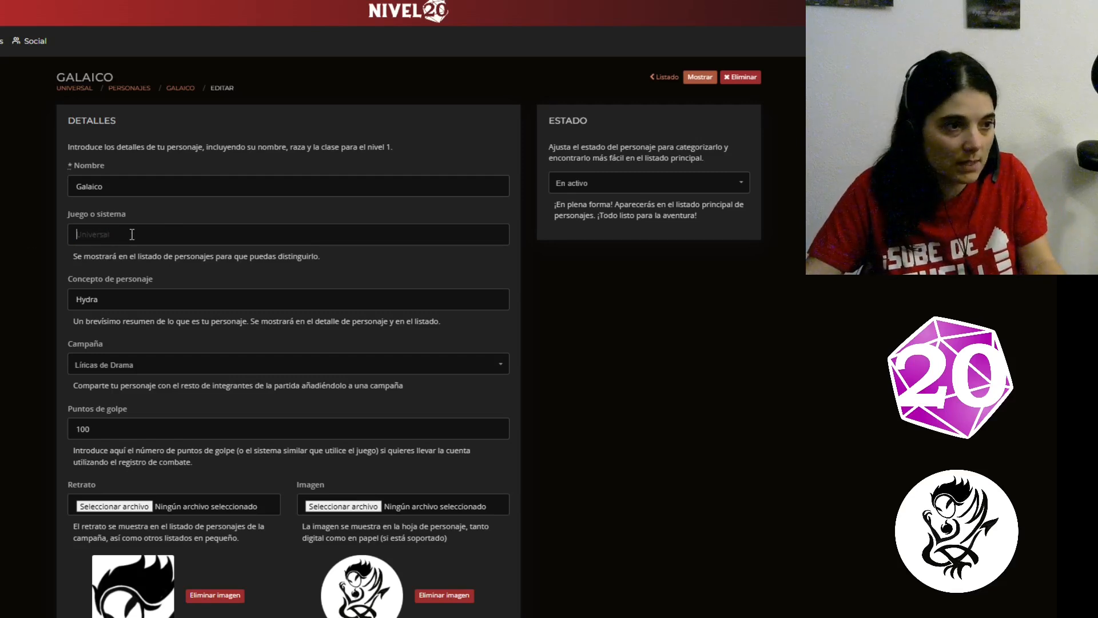
key("ctrl+z")
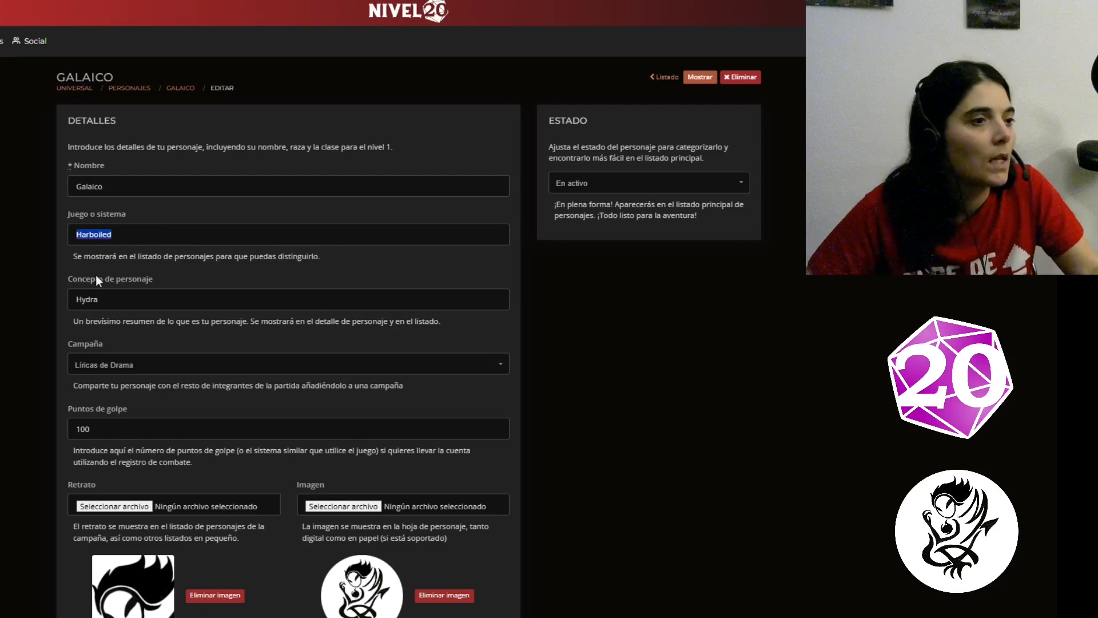
- Examine Galaico's character concept, the available campaigns and the hit points field
left_click_drag(111, 299, 46, 302)
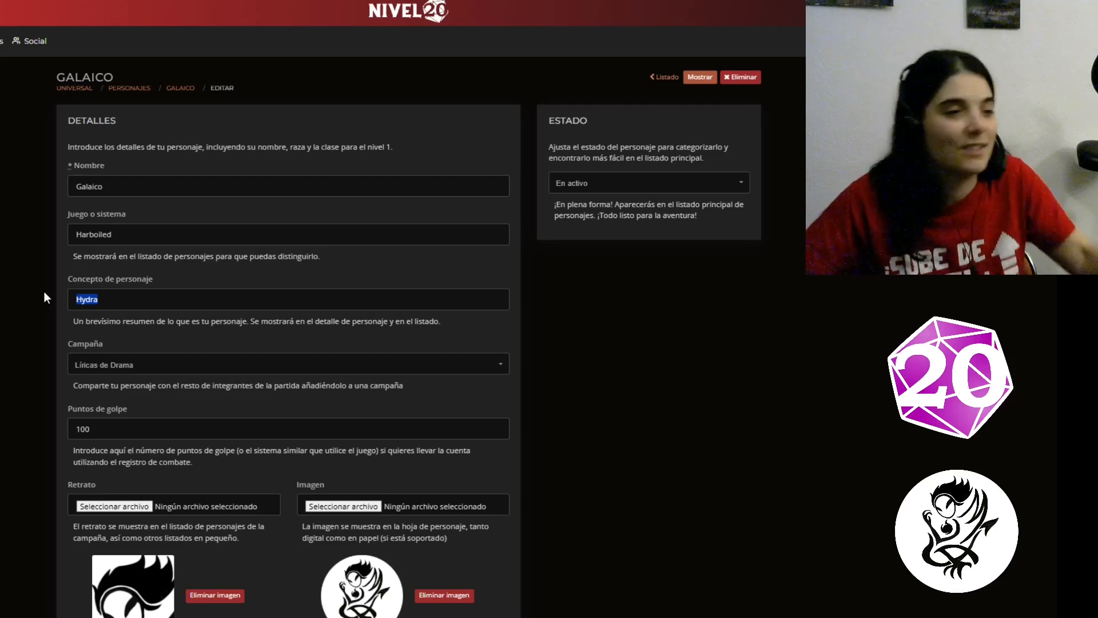
left_click(75, 345)
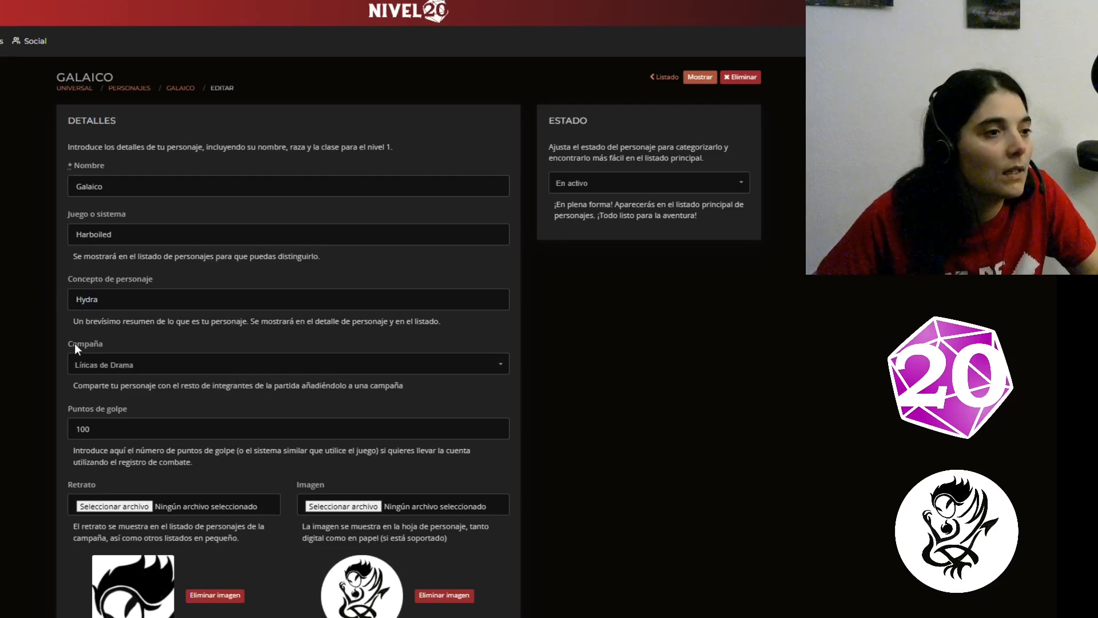
scroll(159, 326, "down", 1)
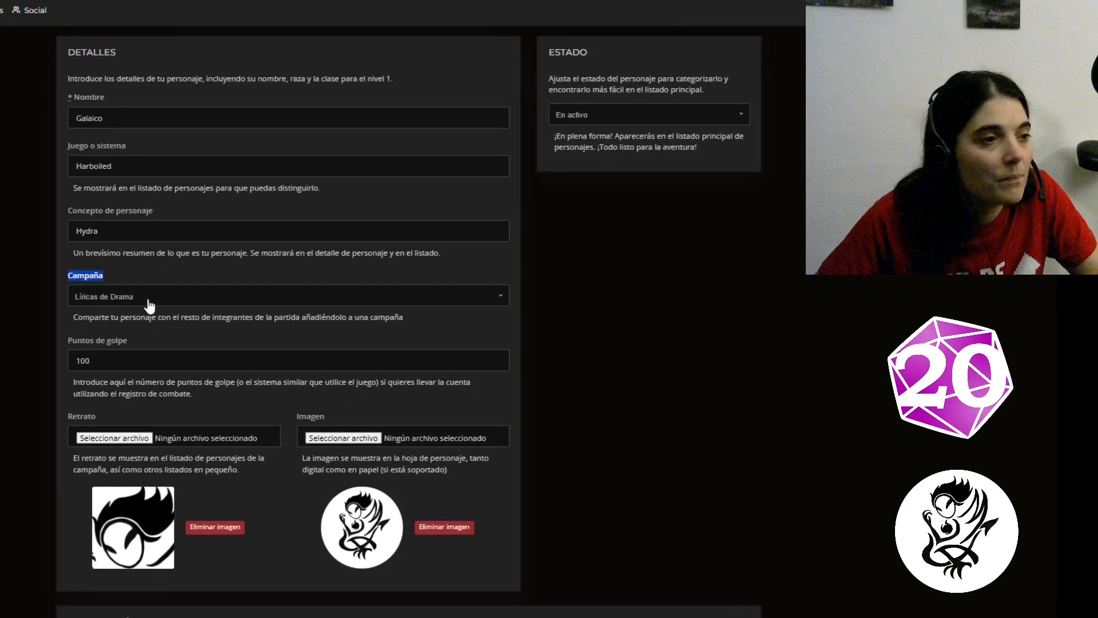
left_click(109, 303)
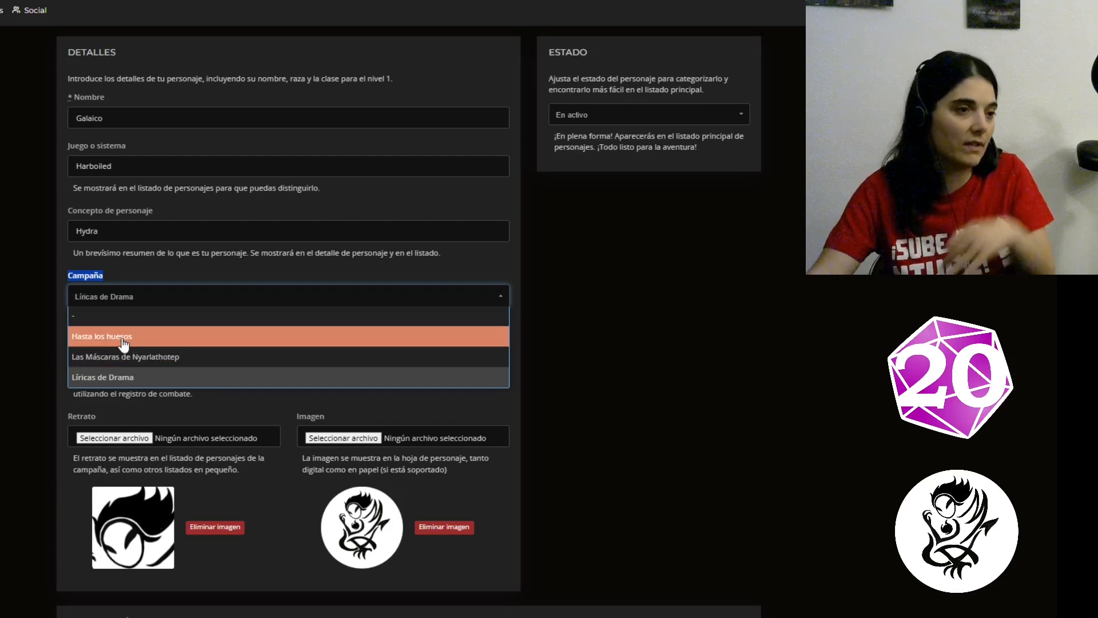
left_click(53, 339)
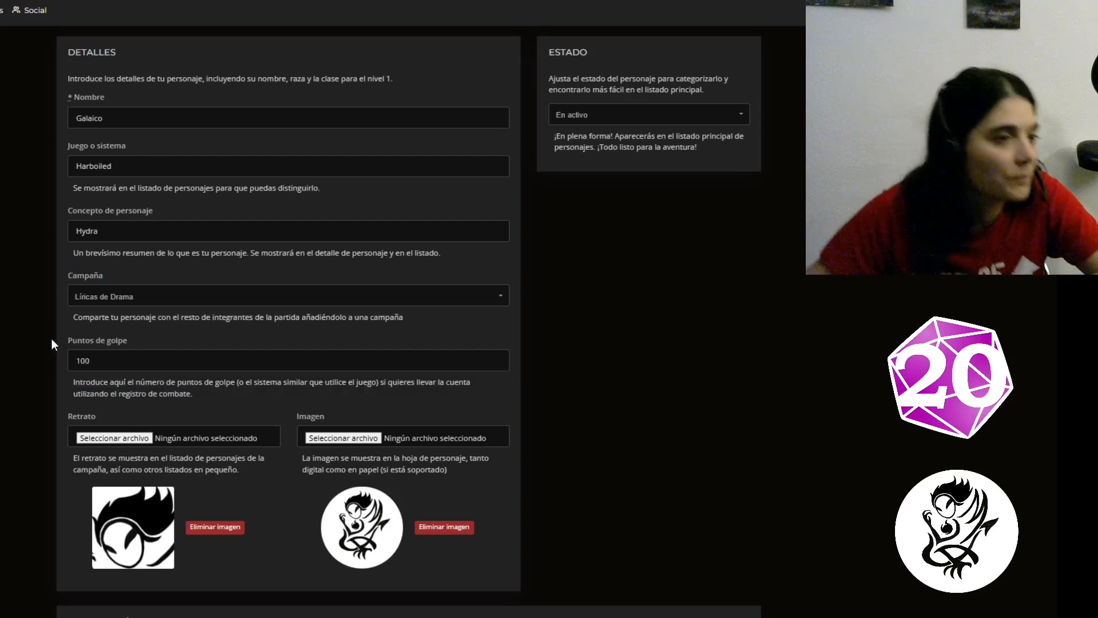
scroll(23, 362, "down", 2)
double_click(91, 294)
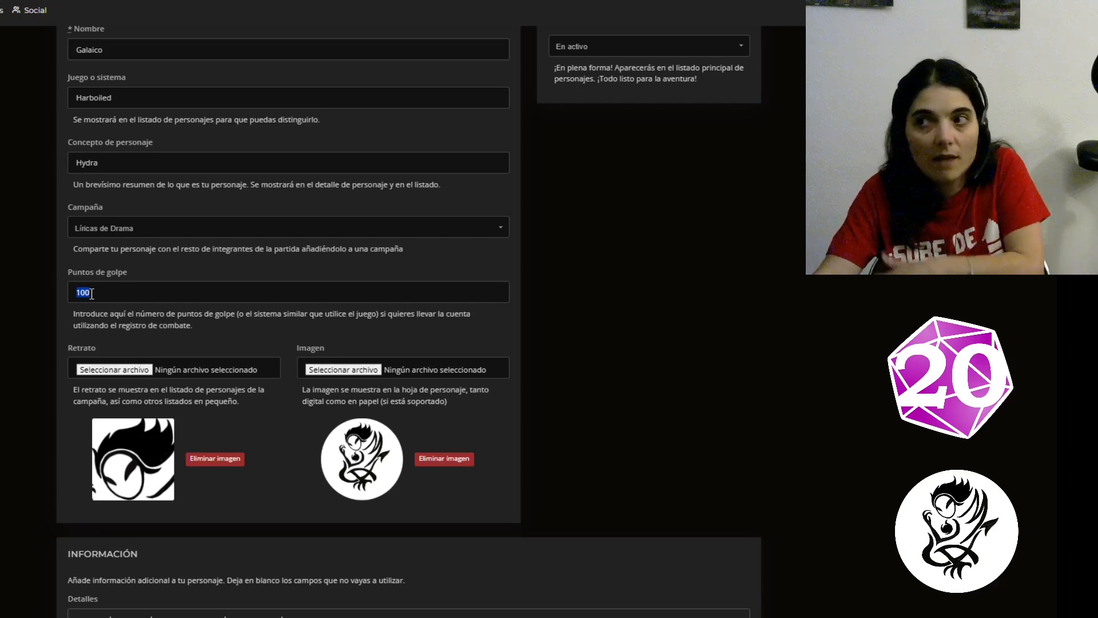
- Choose the black-and-white creature PNG as Galaico's portrait and crop it to a square around the head
scroll(207, 276, "down", 1)
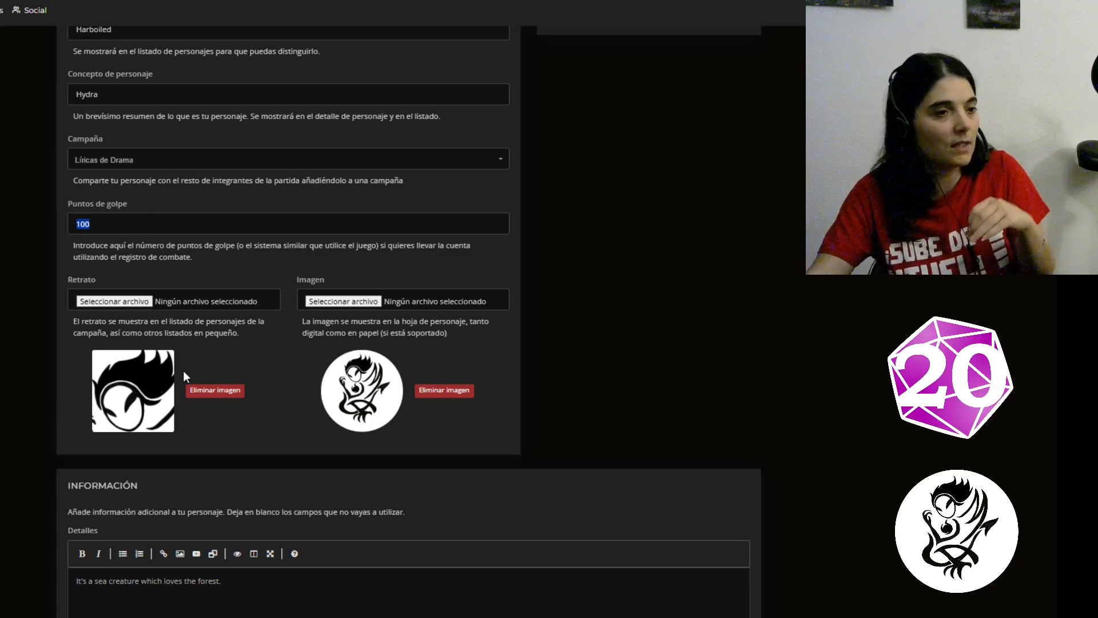
left_click(130, 299)
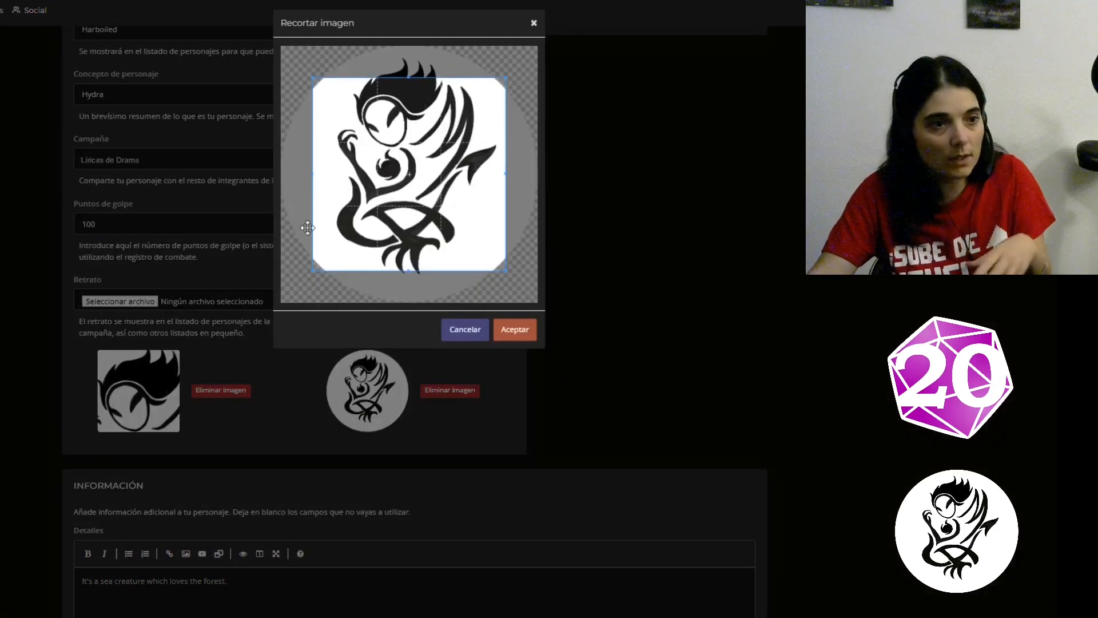
left_click_drag(312, 274, 421, 118)
left_click_drag(487, 131, 420, 116)
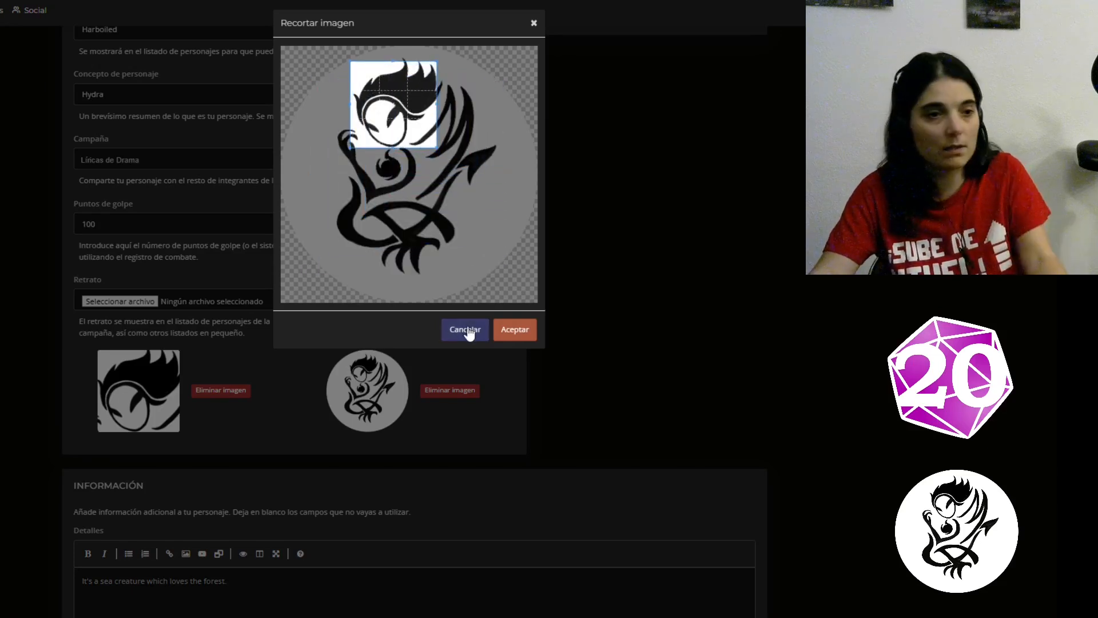
left_click(513, 331)
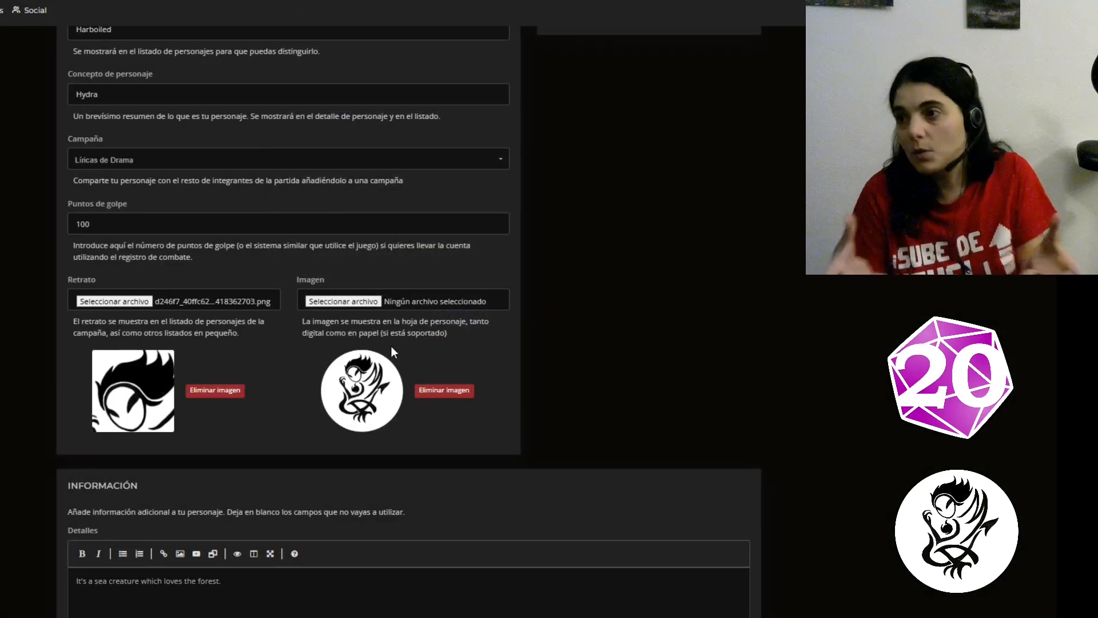
- Make the whole Detalles text in Galaico's Información section bold
scroll(391, 348, "down", 5)
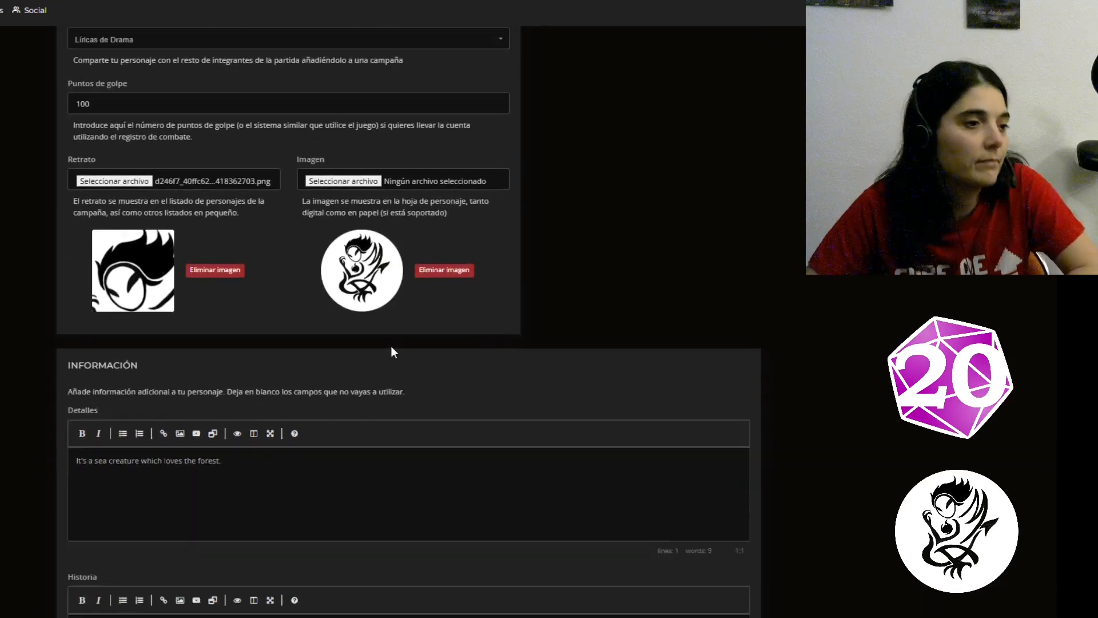
double_click(81, 210)
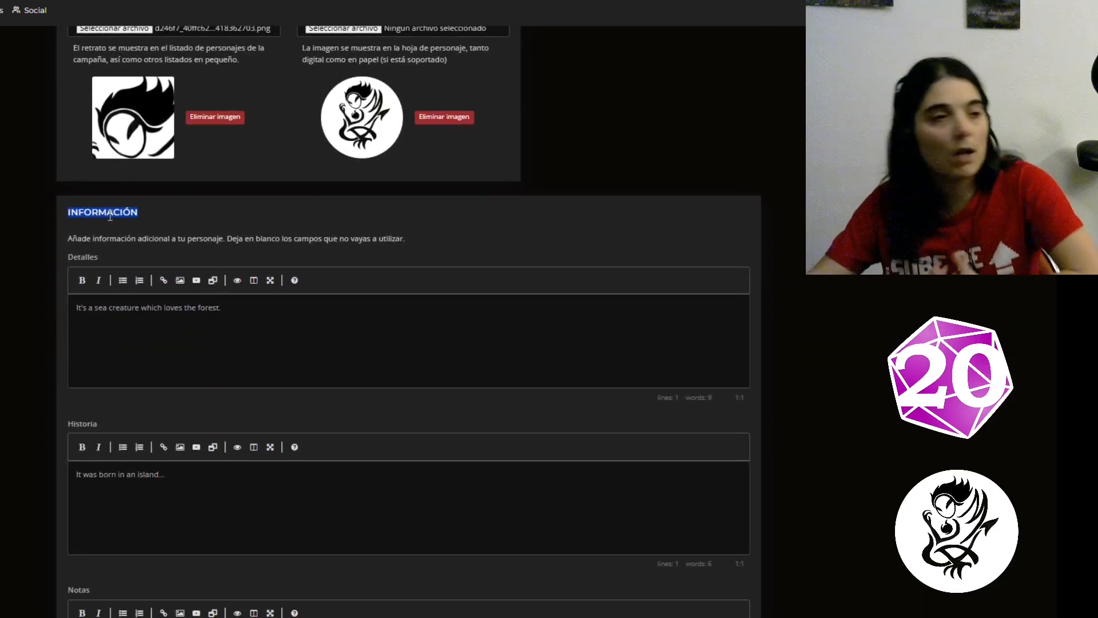
left_click_drag(66, 252, 122, 253)
left_click(152, 317)
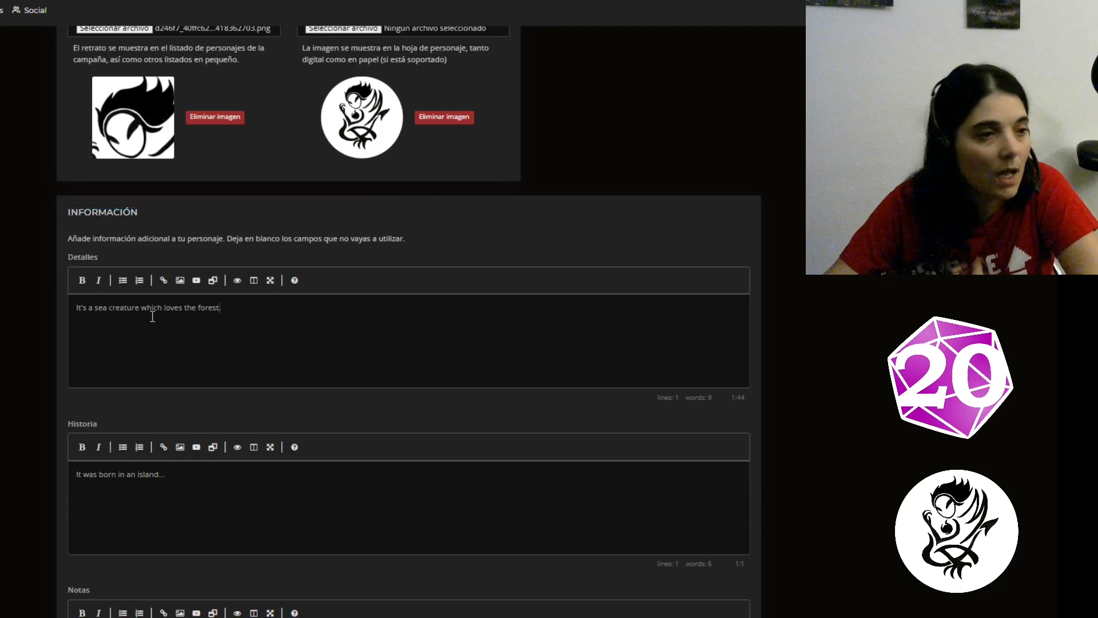
key("ctrl+a")
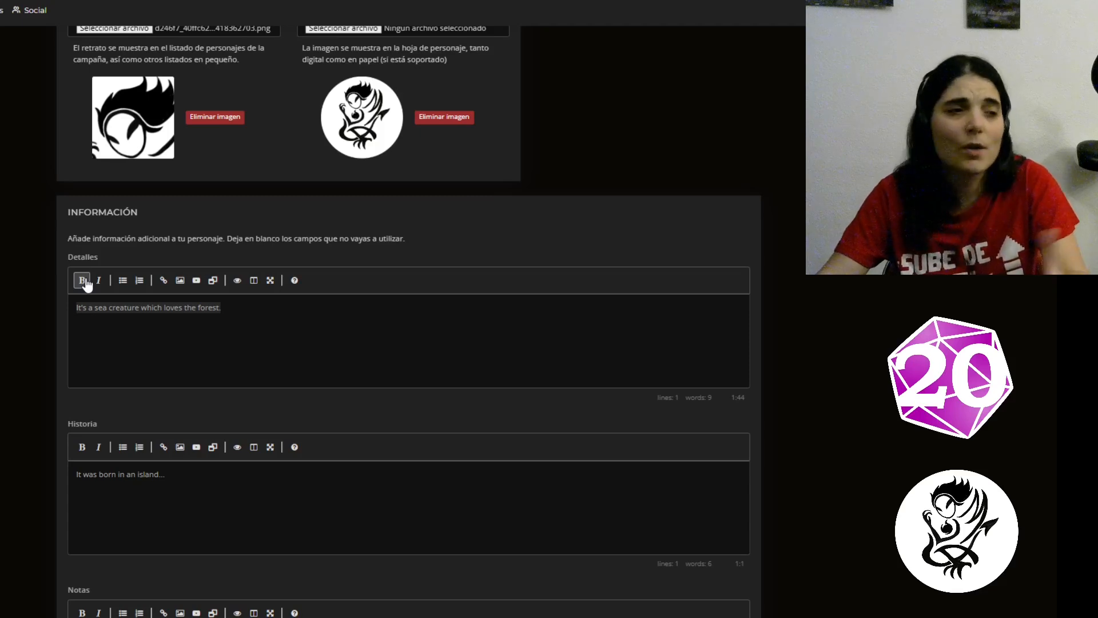
left_click(82, 281)
left_click(127, 311)
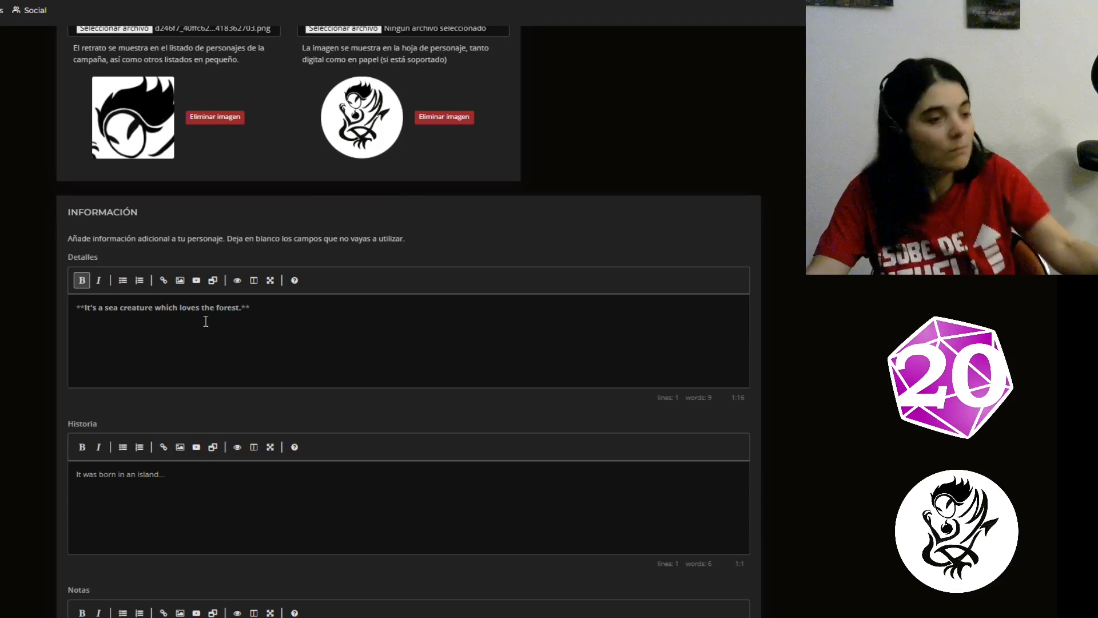
- Examine the Historia and Notas fields in Galaico's Información section
scroll(206, 321, "down", 1)
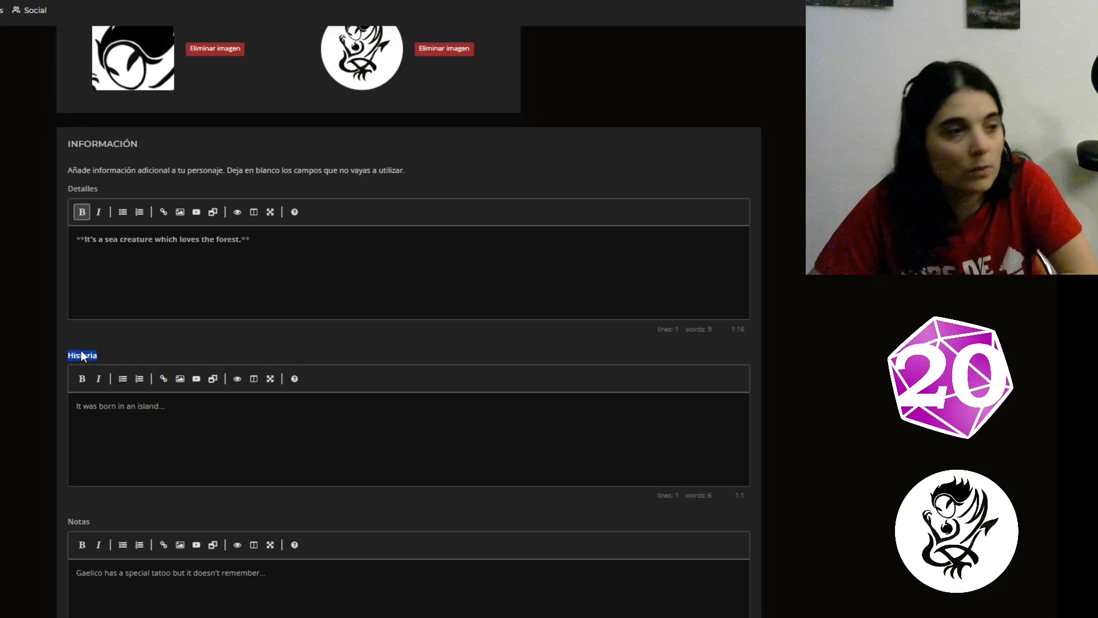
scroll(81, 354, "down", 1)
double_click(108, 338)
left_click(113, 340)
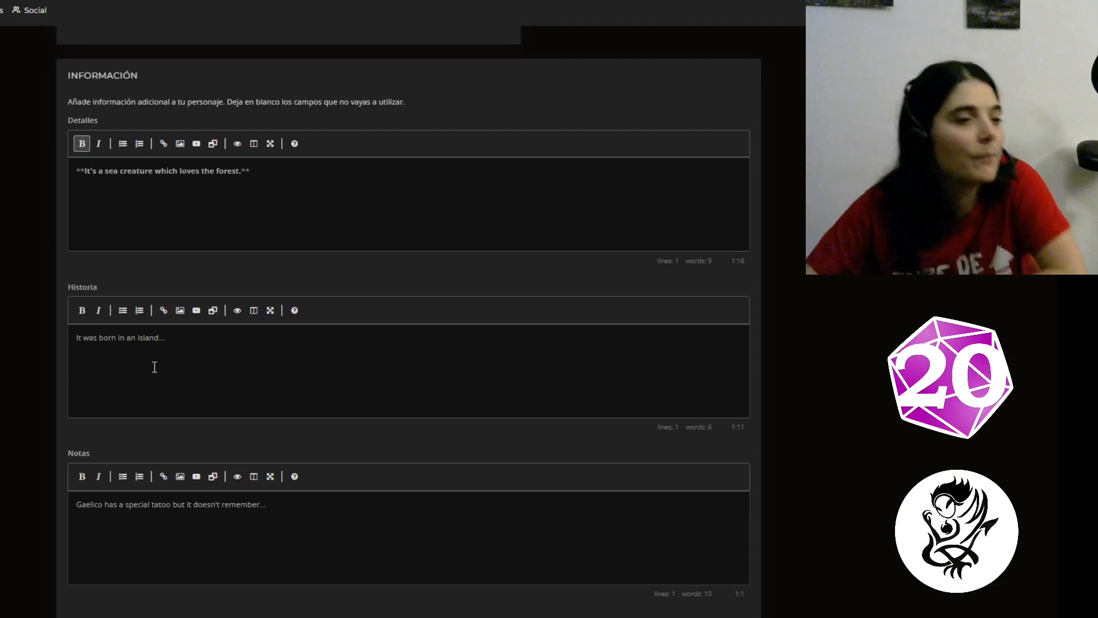
scroll(154, 367, "down", 3)
double_click(84, 282)
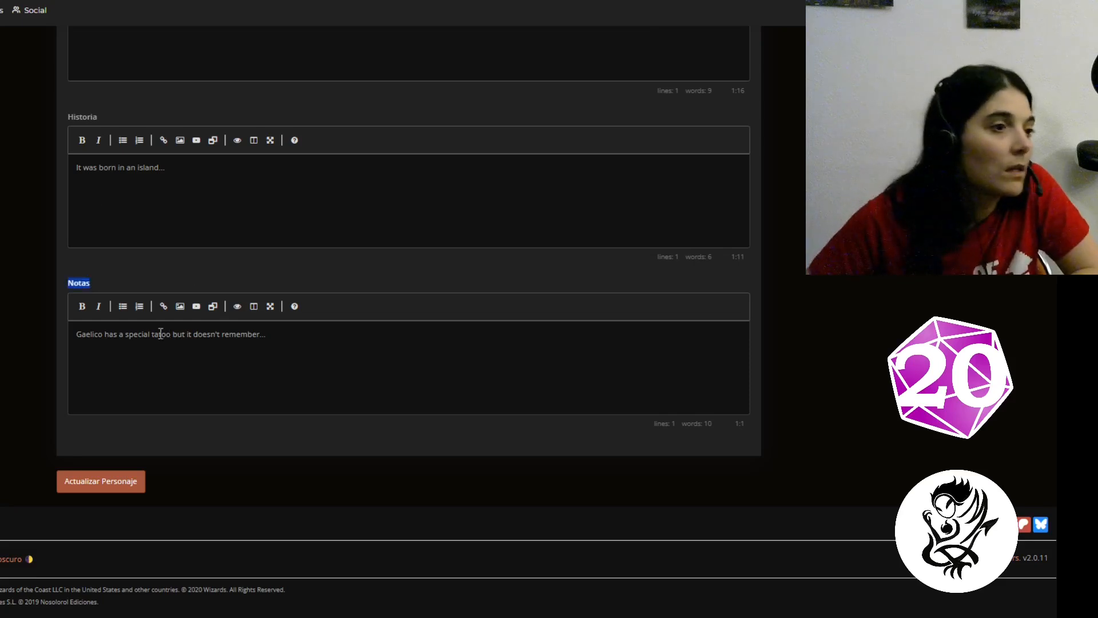
left_click(84, 334)
left_click_drag(83, 334, 270, 352)
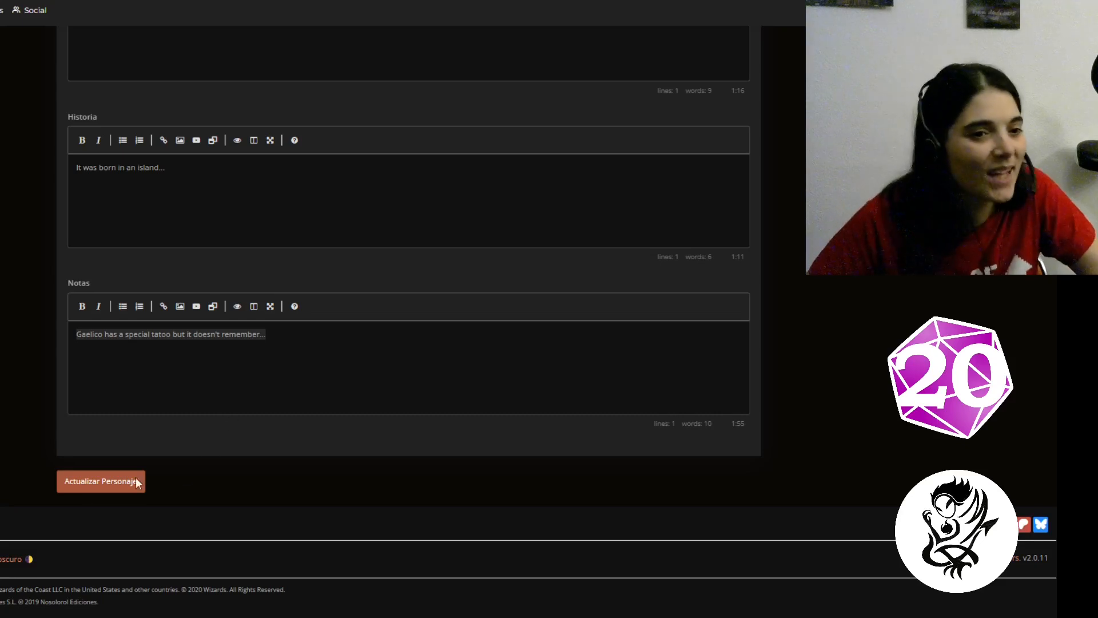
- Update the character and review the saved Detalles, Historia and Notas texts in its Trasfondo section
left_click(105, 485)
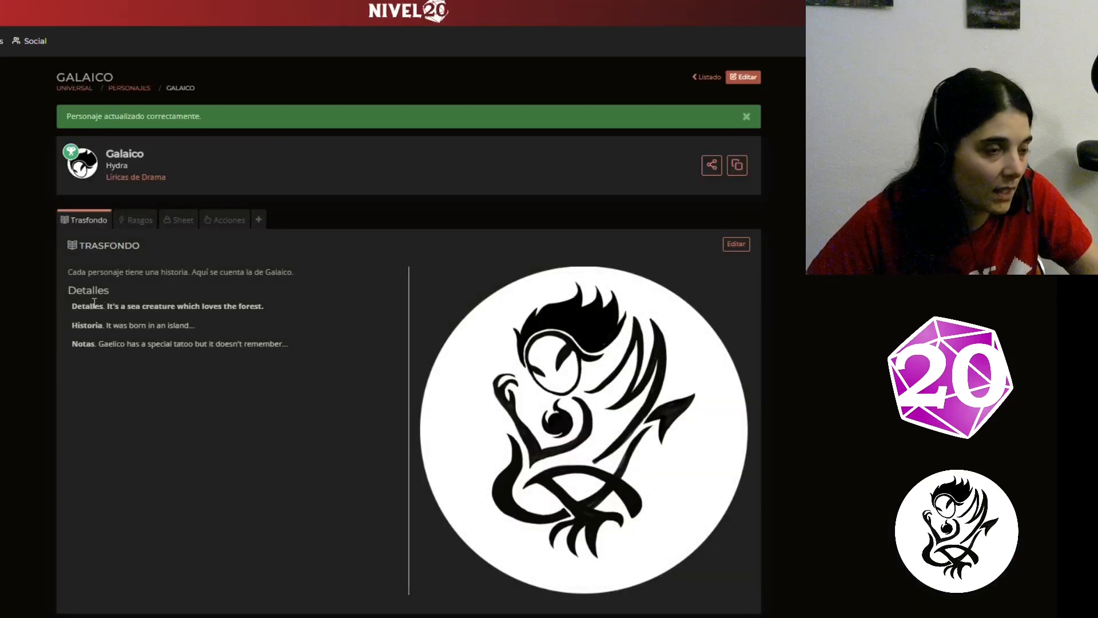
double_click(73, 307)
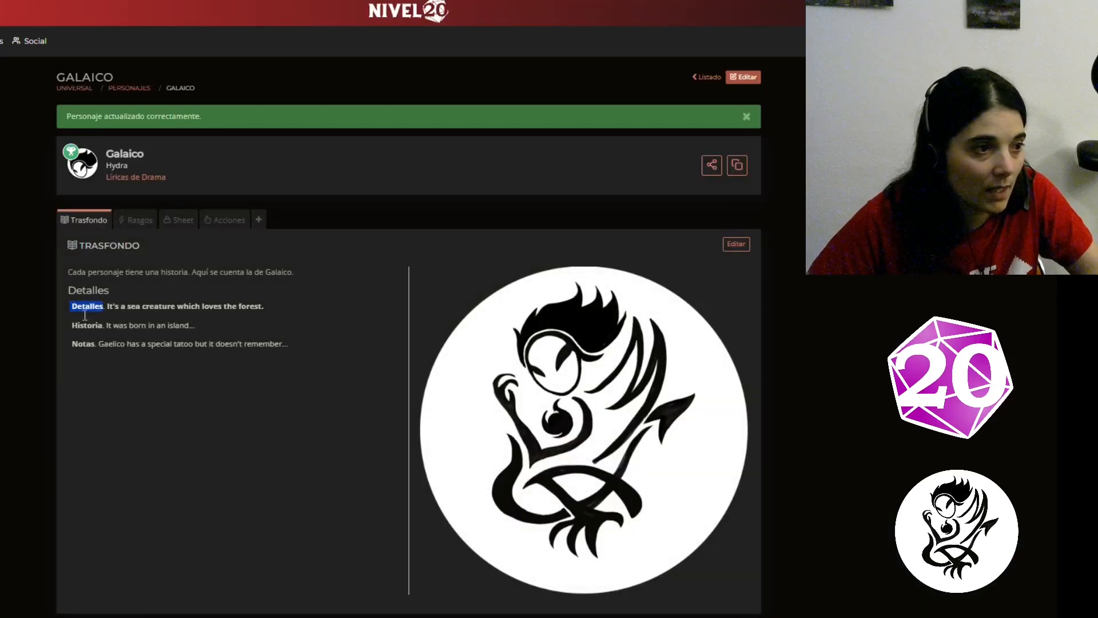
double_click(87, 325)
double_click(84, 343)
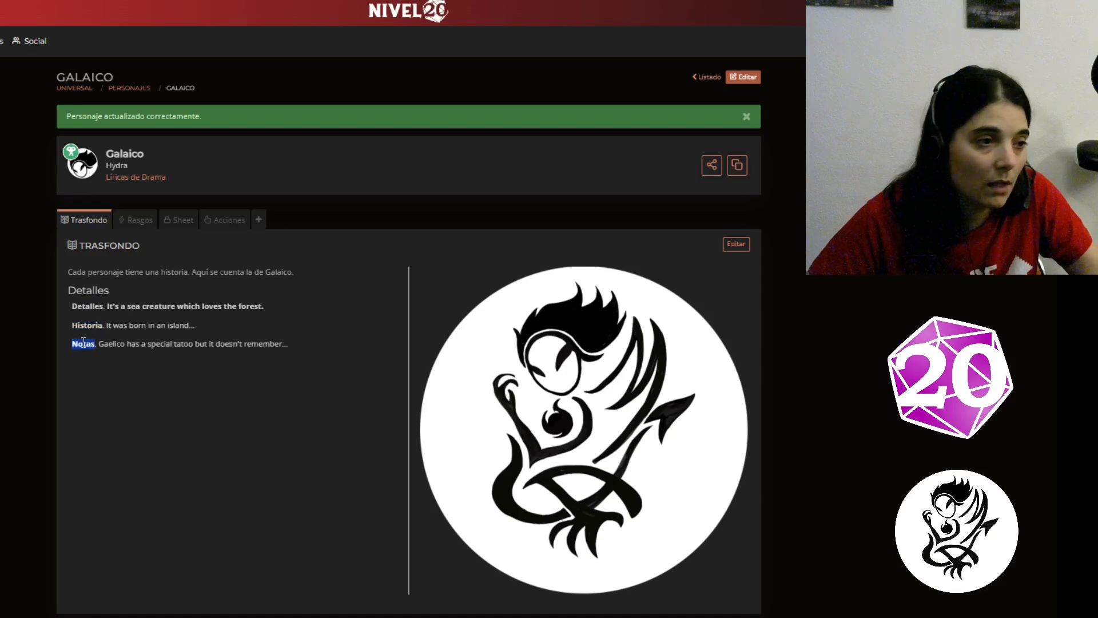
left_click_drag(98, 343, 289, 358)
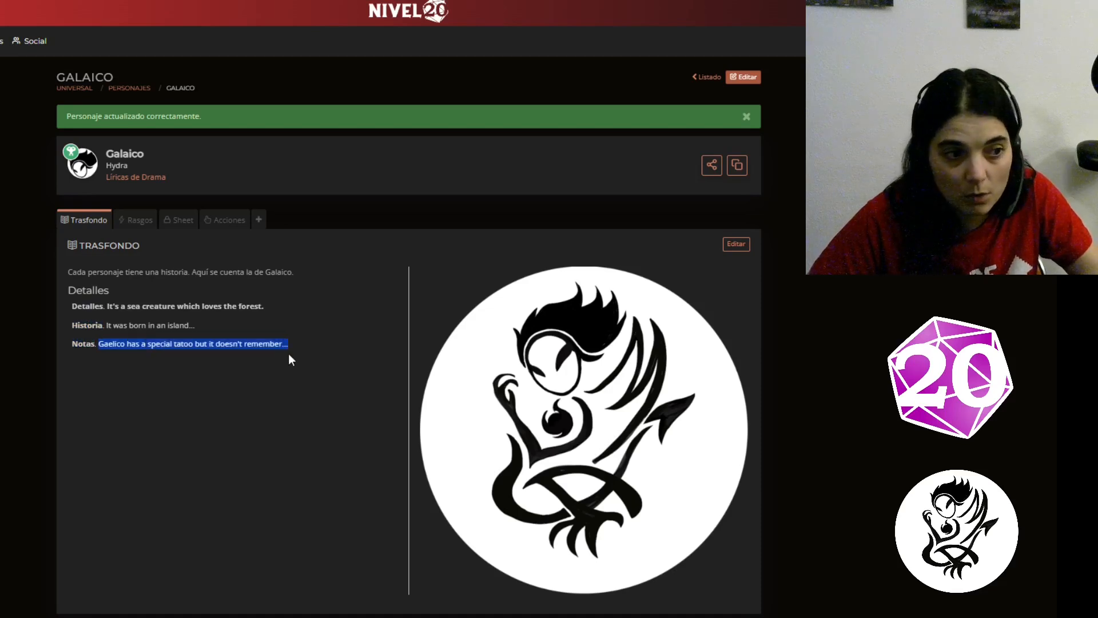
- Open Galaico's Rasgos for editing, clear the trait's name and undo the deletion
left_click(139, 223)
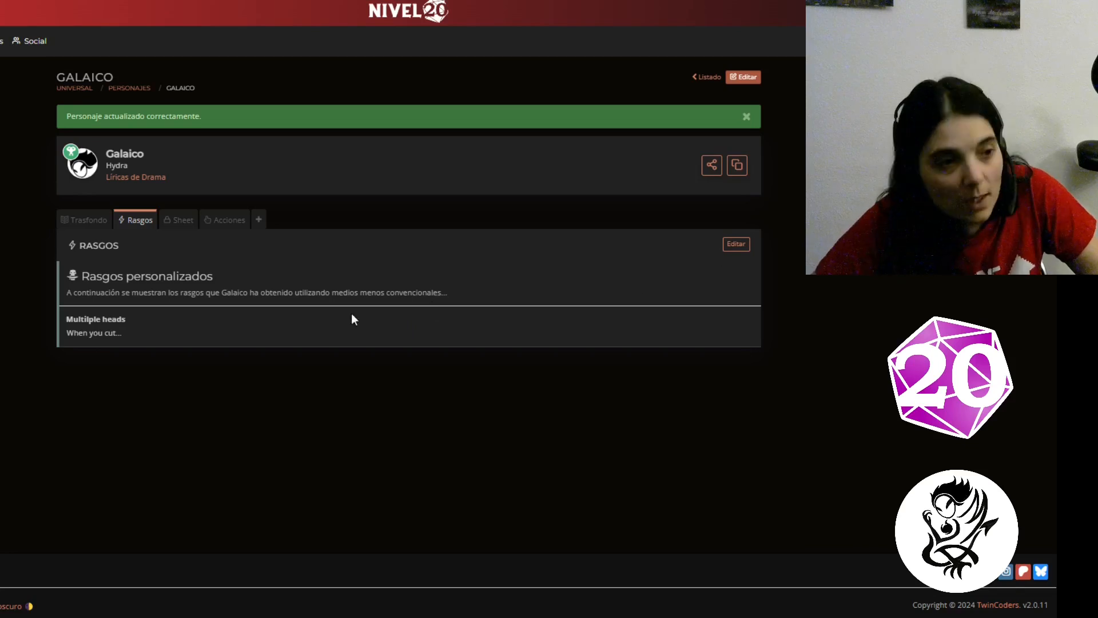
left_click(737, 245)
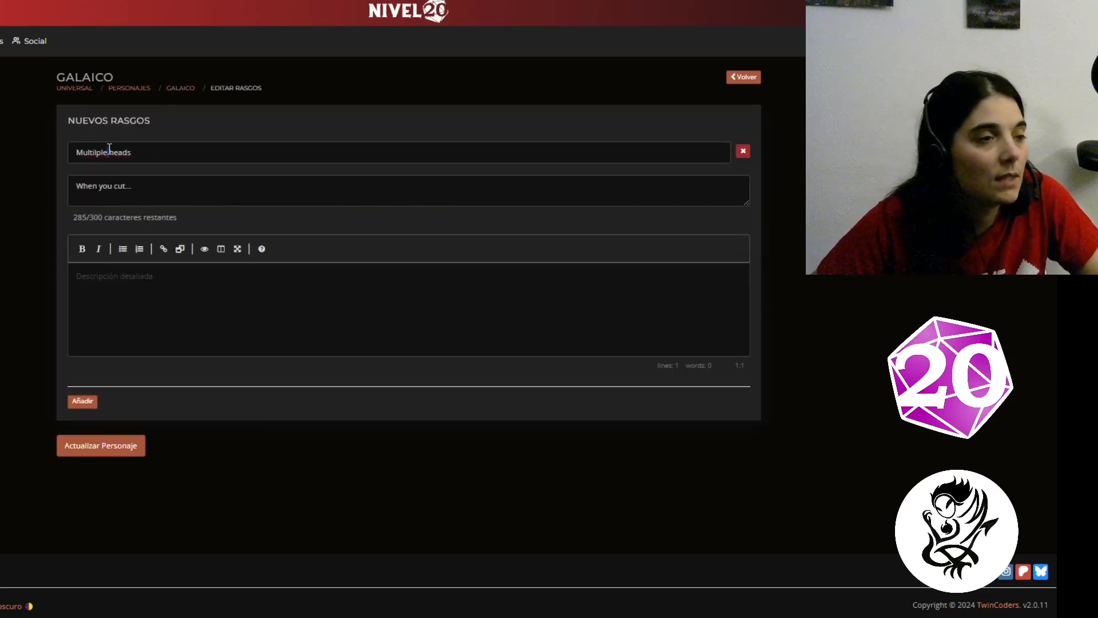
triple_click(110, 148)
key("BackSpace")
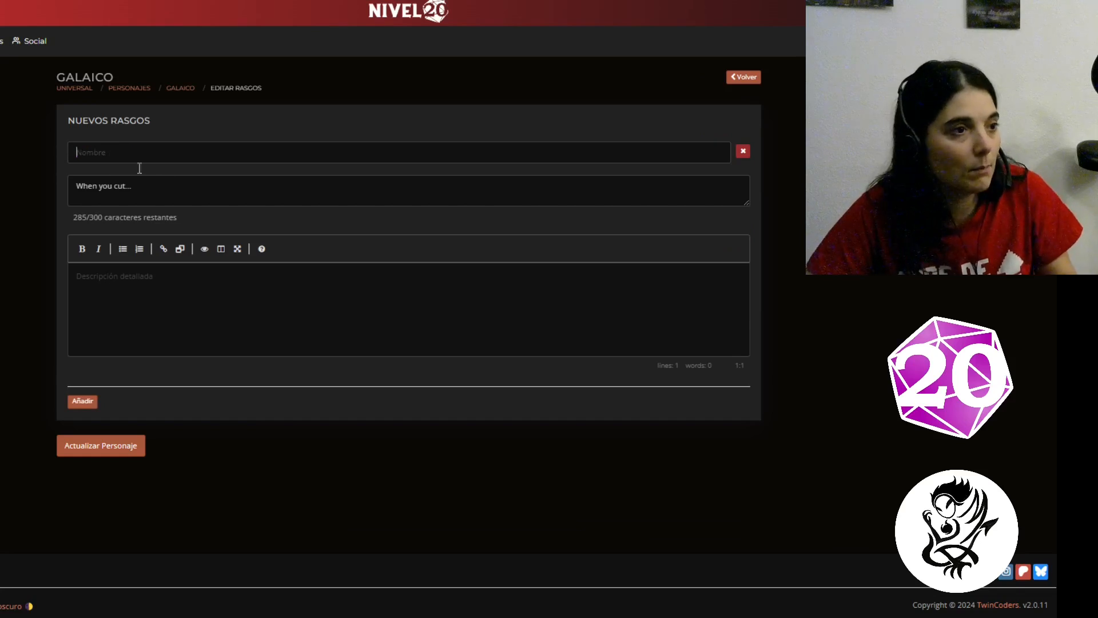
key("ctrl+z")
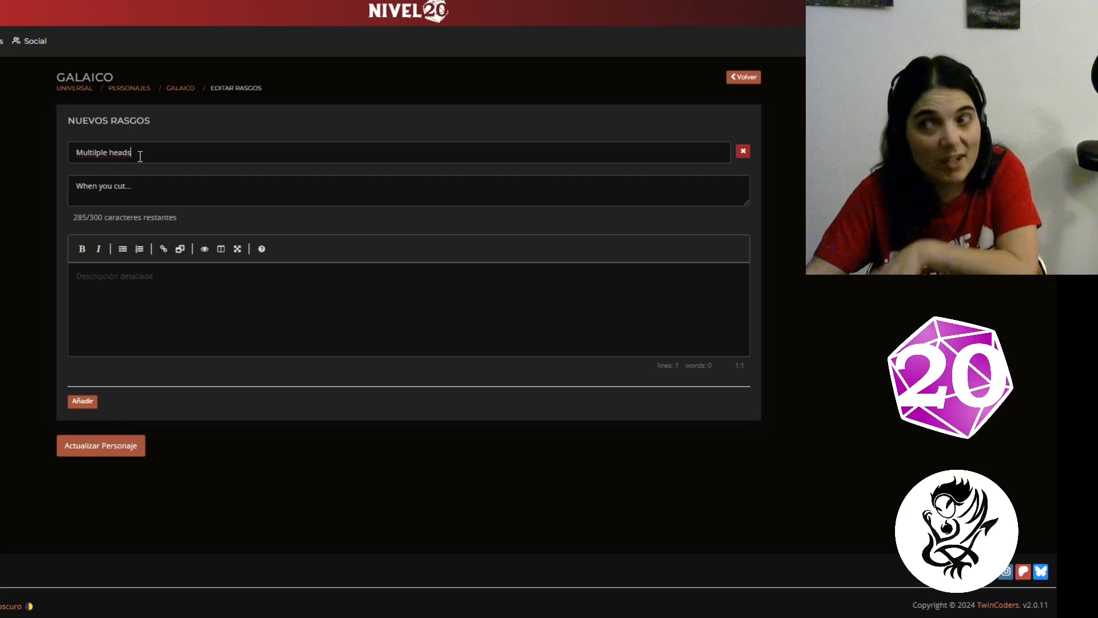
- Copy the trait's short description "When you cut..." into its detailed description three times and update the character
triple_click(101, 192)
key("ctrl+c")
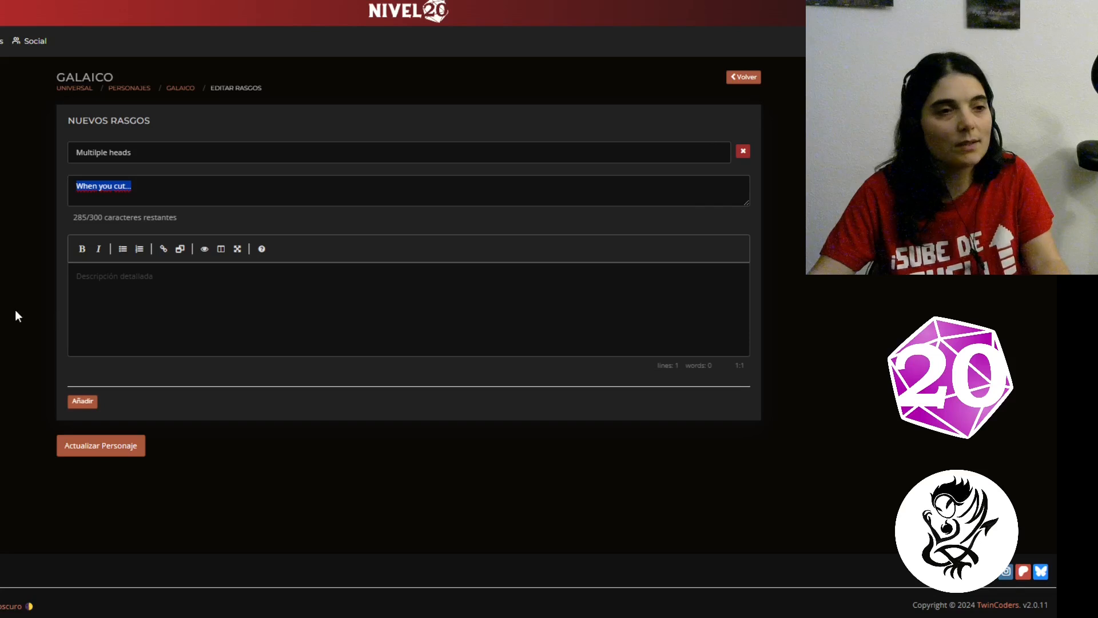
left_click(194, 329)
key("ctrl+v")
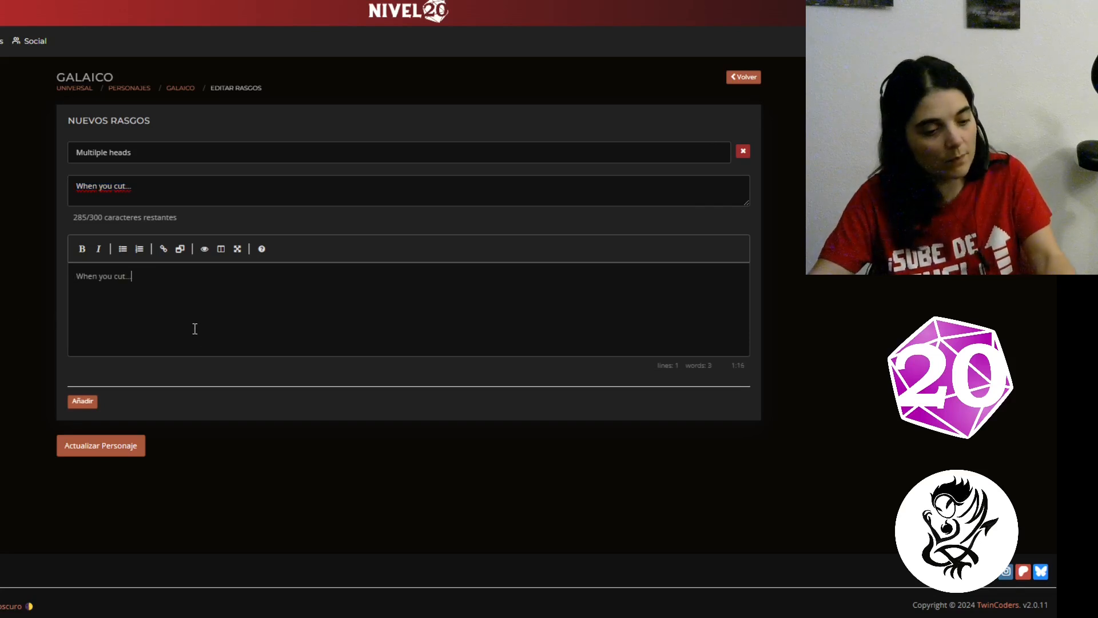
key("ctrl+v")
key("ctrl+v")
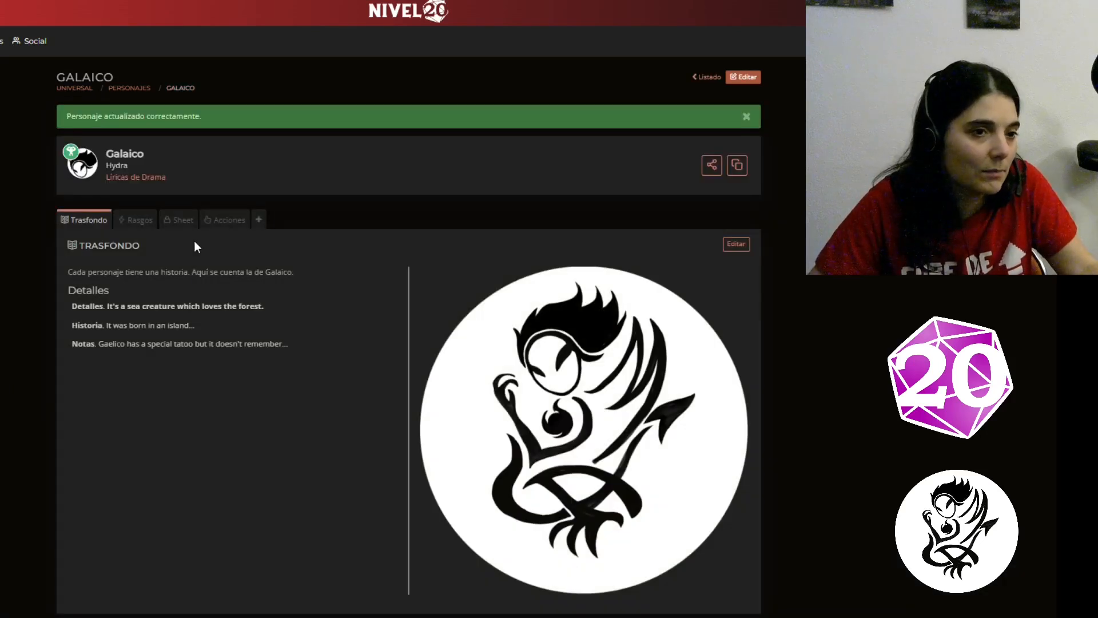
- View the detailed description of the multiple heads trait in Rasgos and close it
left_click(136, 221)
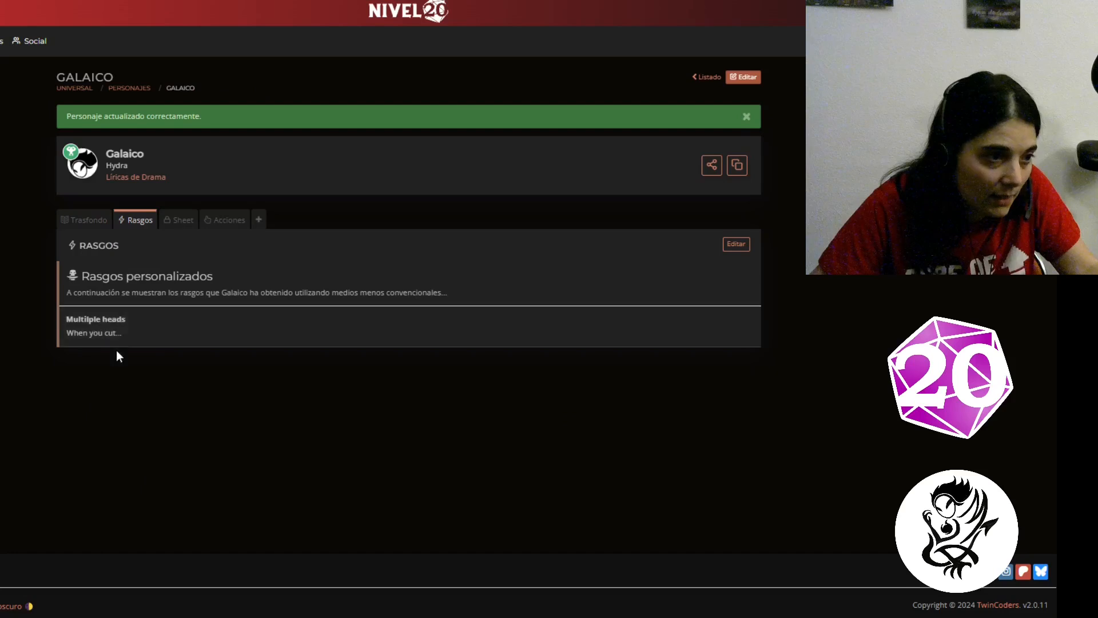
left_click(152, 337)
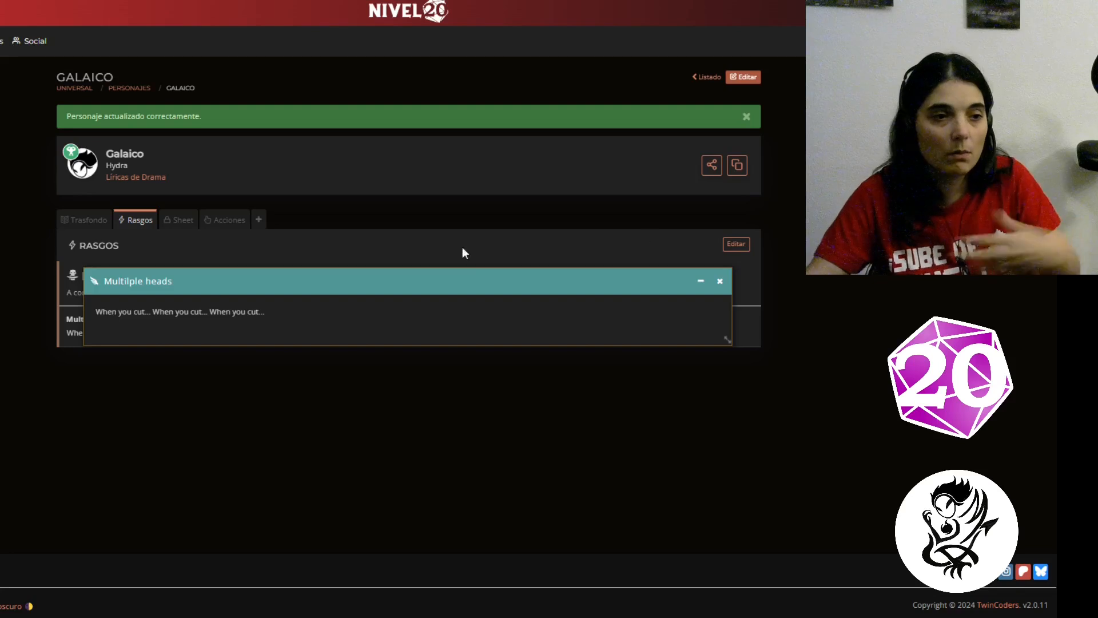
left_click(720, 281)
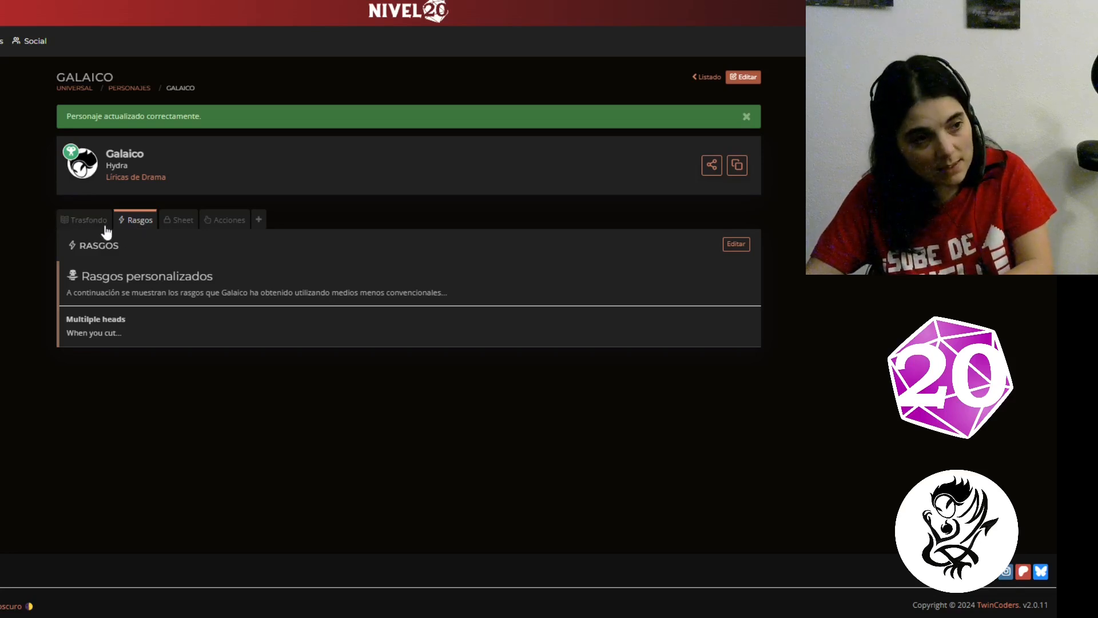
- Open Galaico's Acciones for editing and expand the Basic action entry
left_click(227, 228)
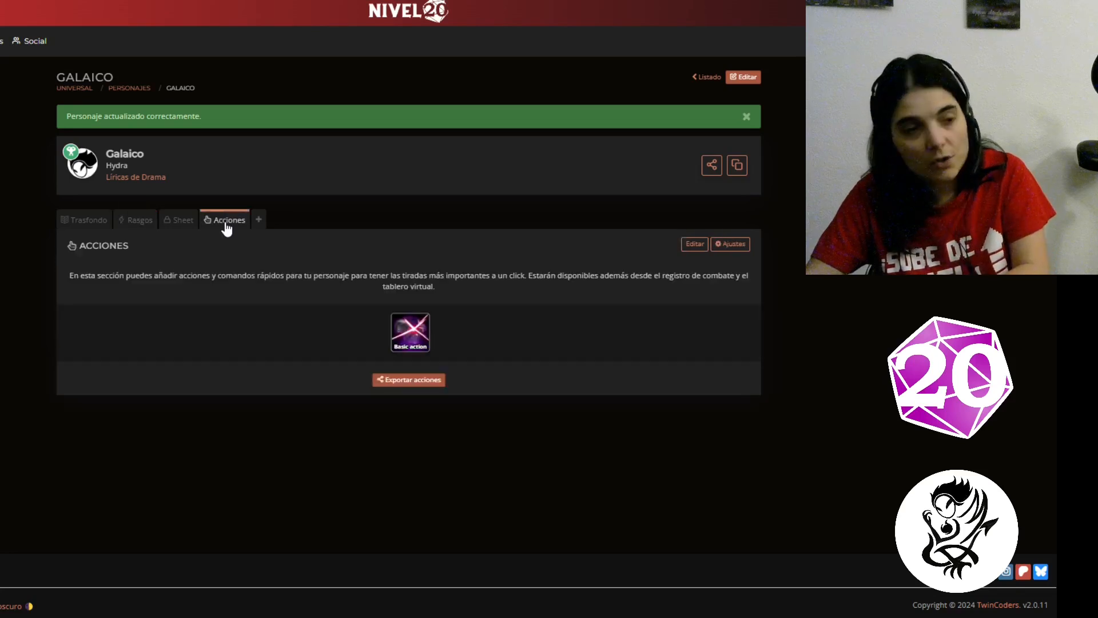
left_click(692, 245)
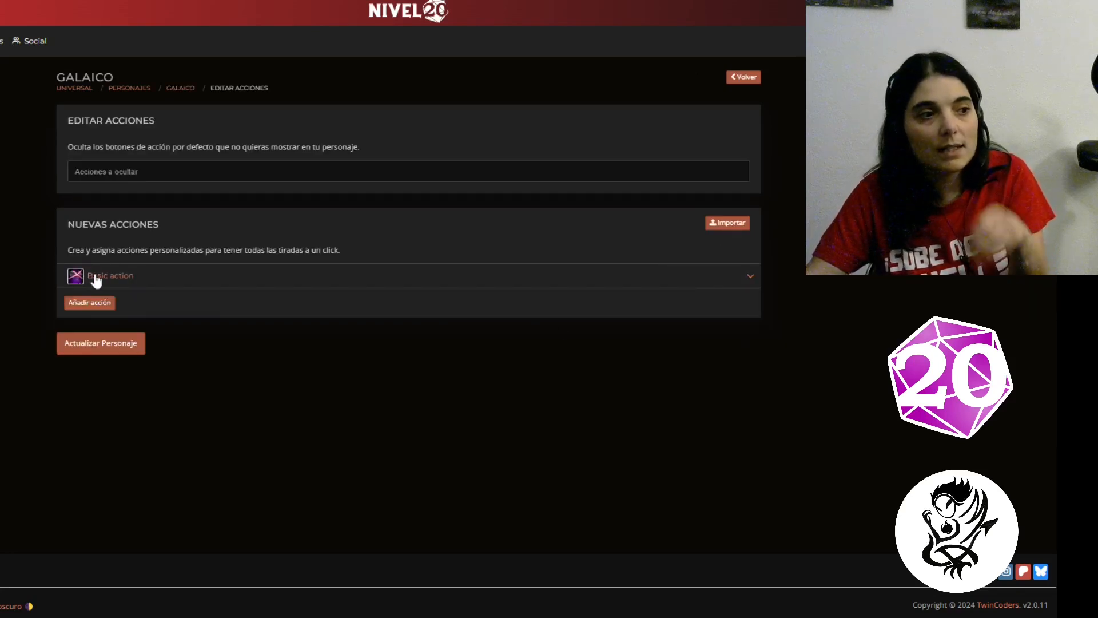
left_click(115, 277)
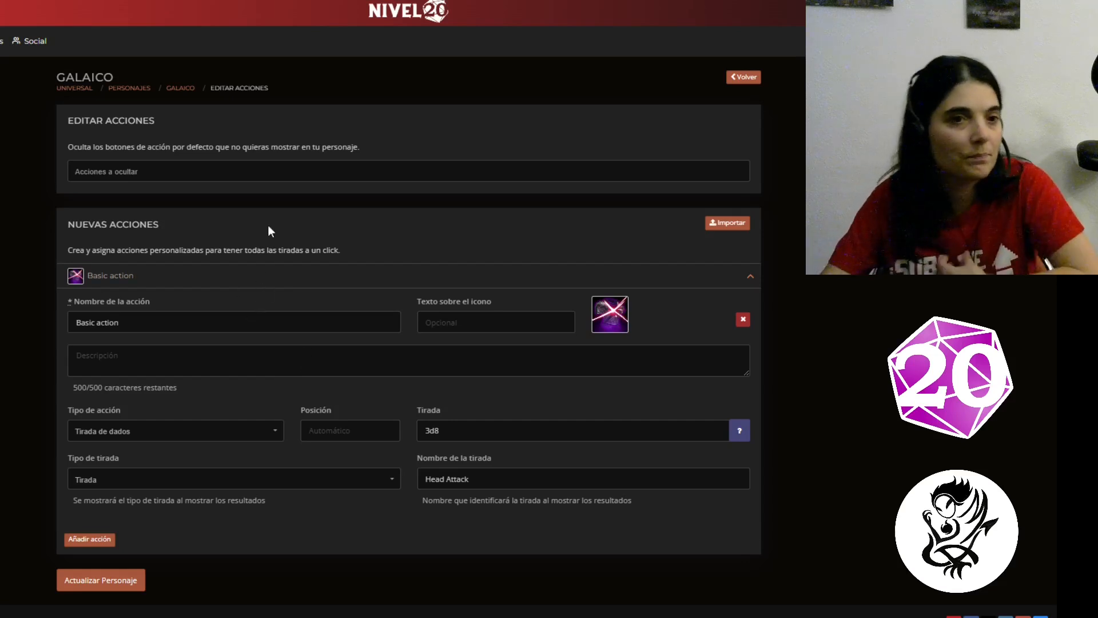
- Examine the Basic action's name and the icons available for it, keeping the current icon
triple_click(105, 320)
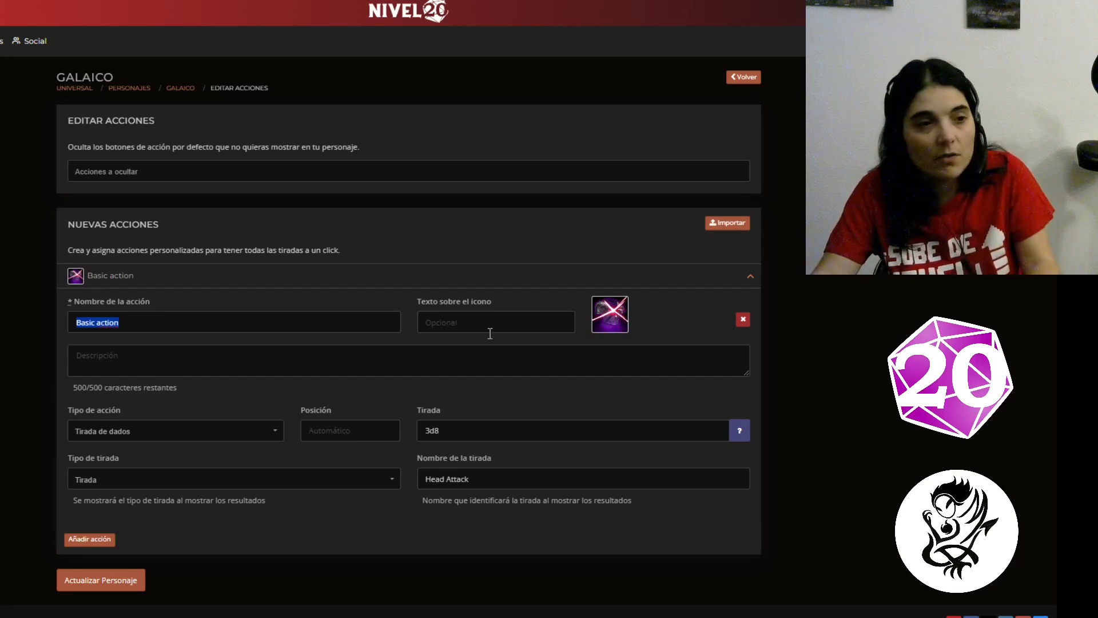
left_click(617, 314)
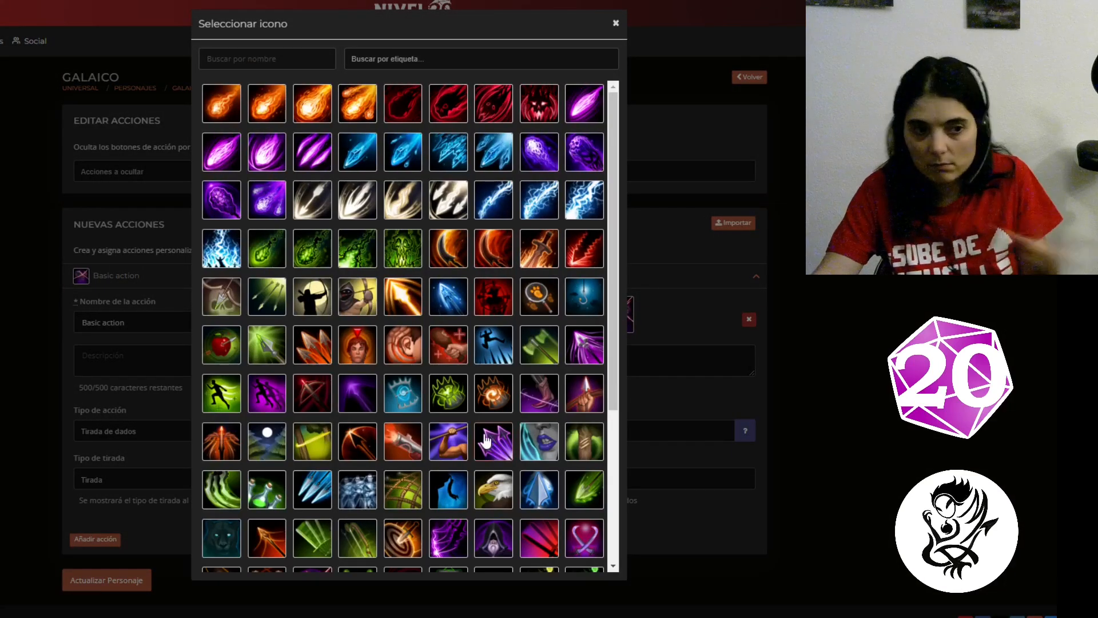
left_click(616, 23)
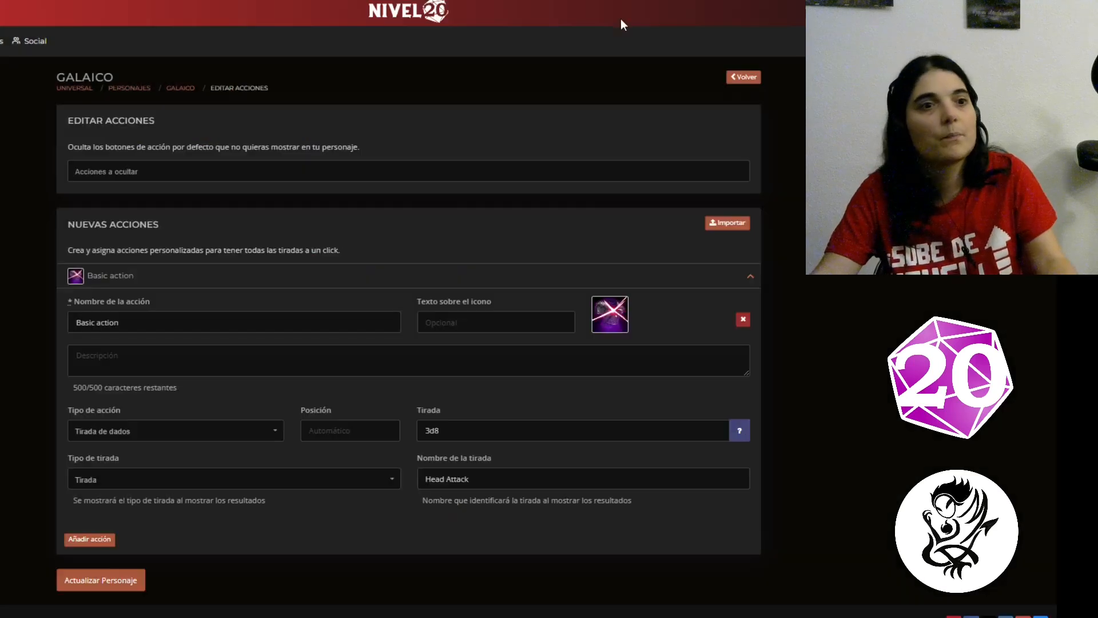
- Enter "Description" as the Basic action's description and view the available action types
left_click(192, 361)
type("Description")
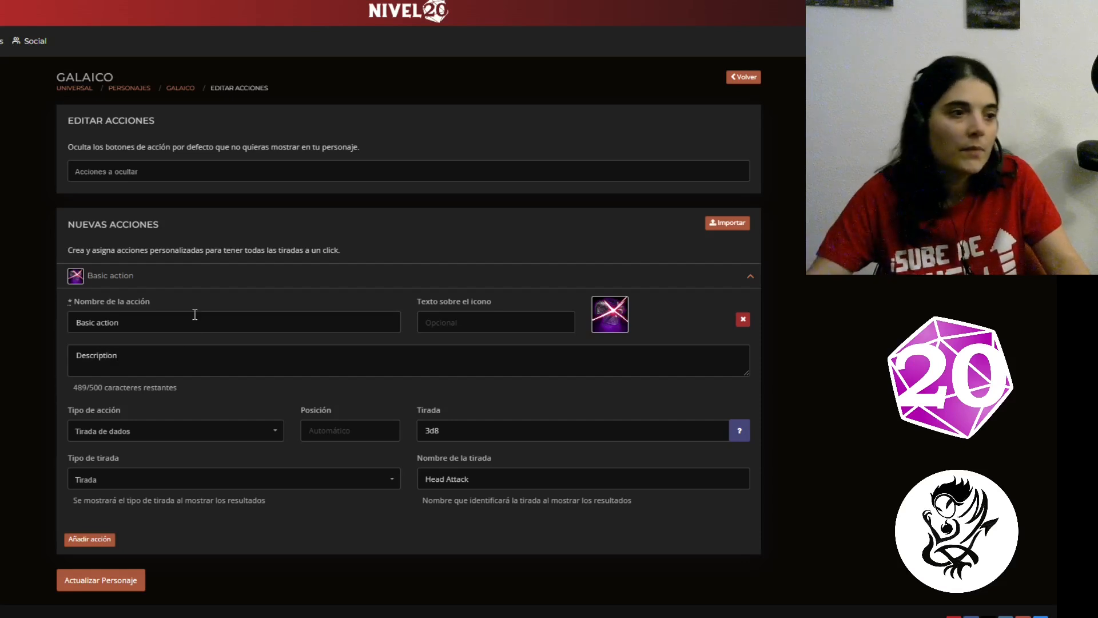
left_click(113, 435)
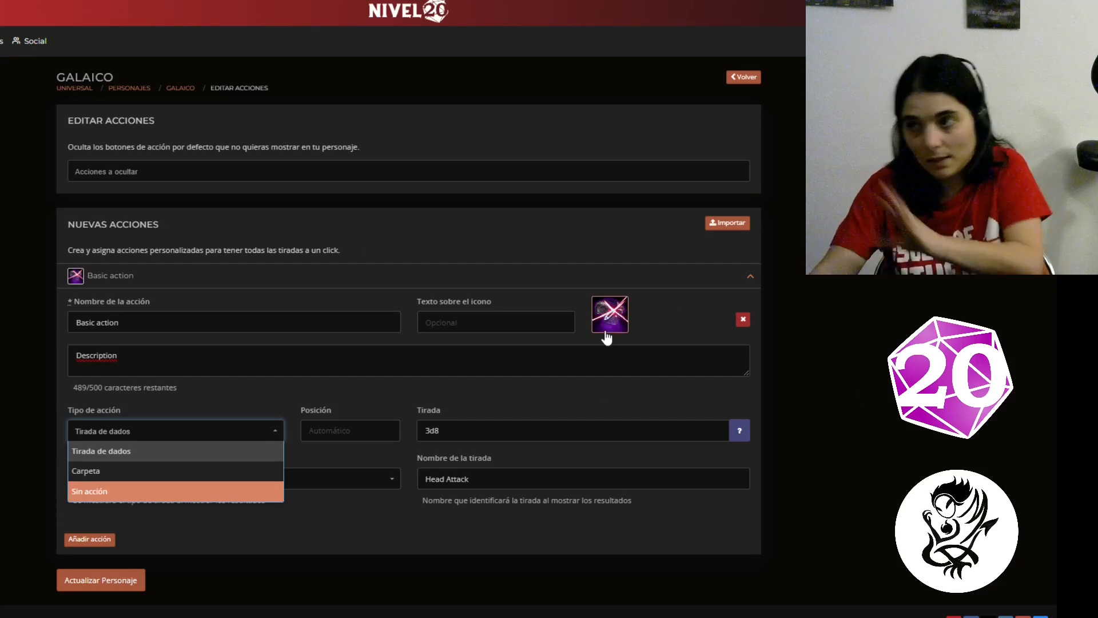
left_click(434, 391)
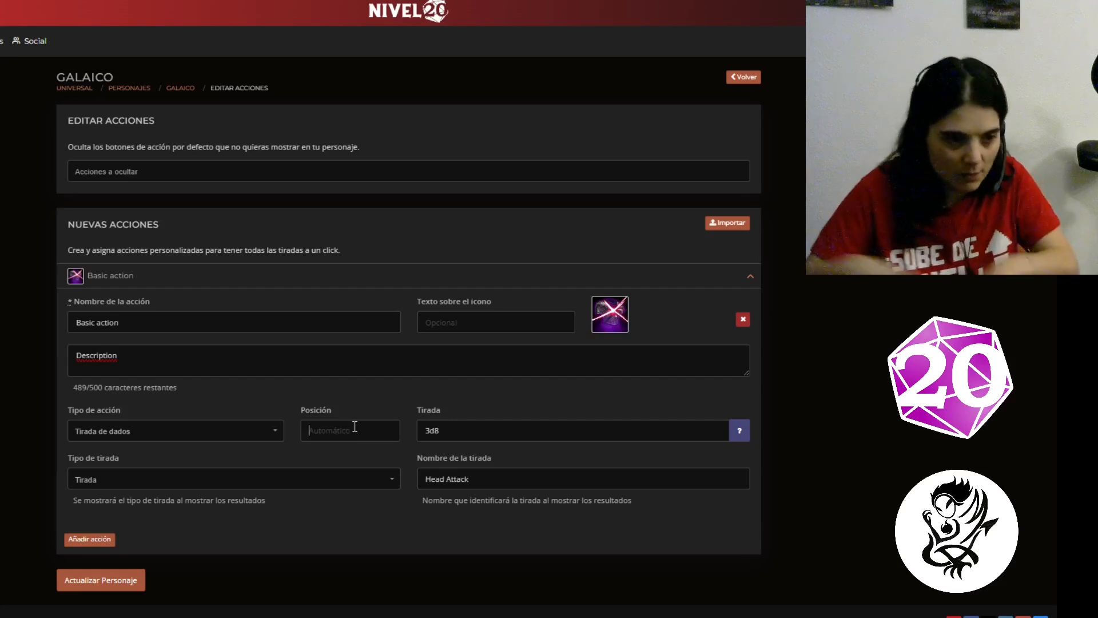
- Examine the Basic action's Tirada field and the Funciones section of its formula help
double_click(460, 430)
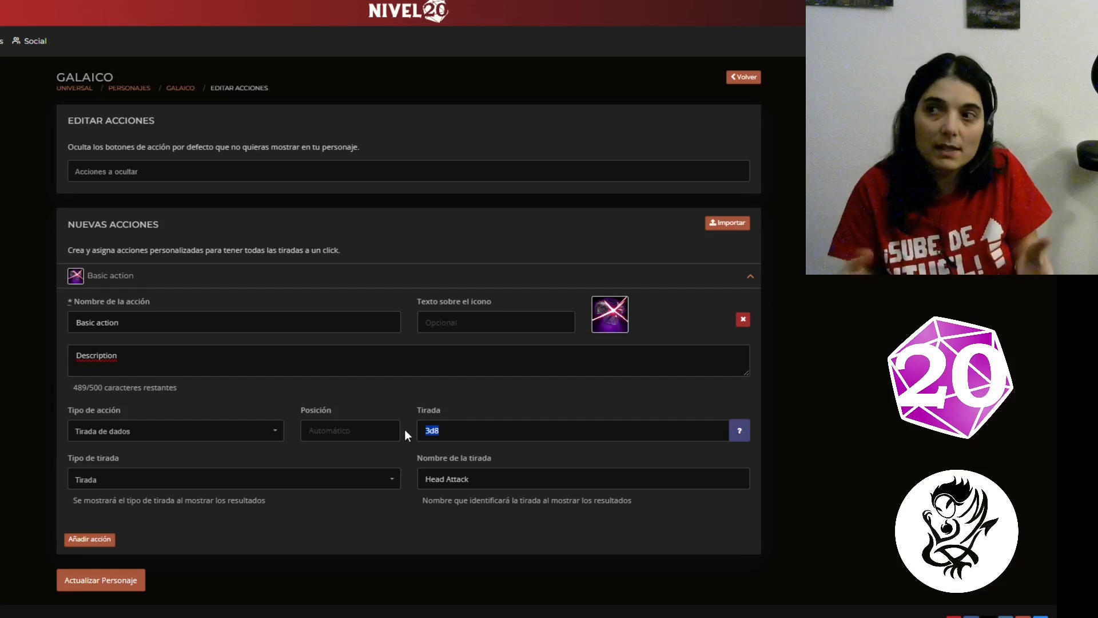
left_click(740, 432)
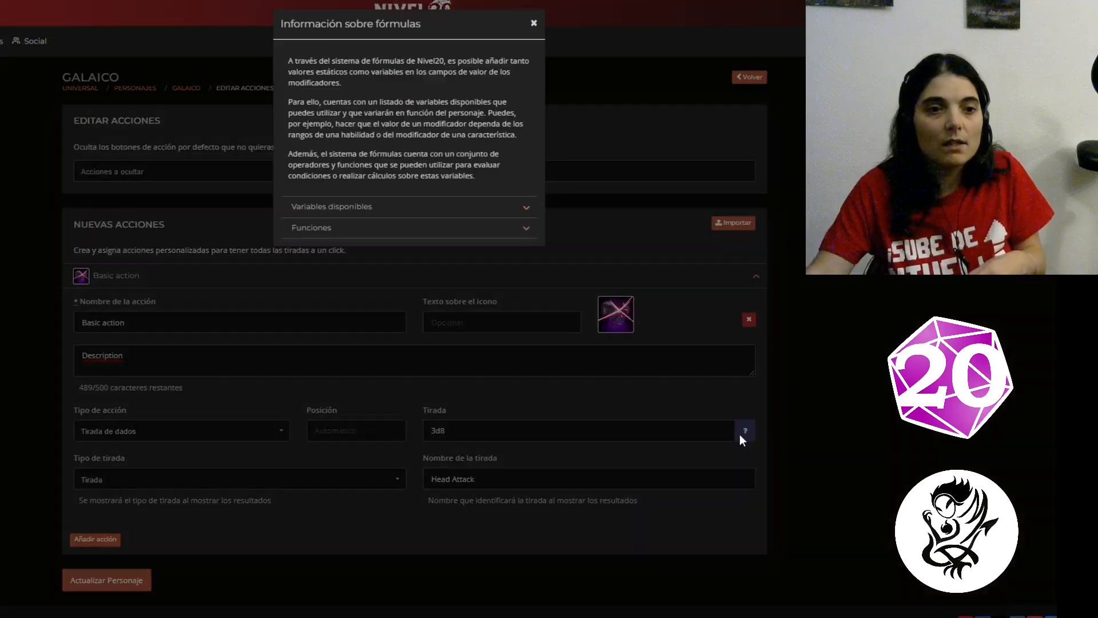
left_click(433, 230)
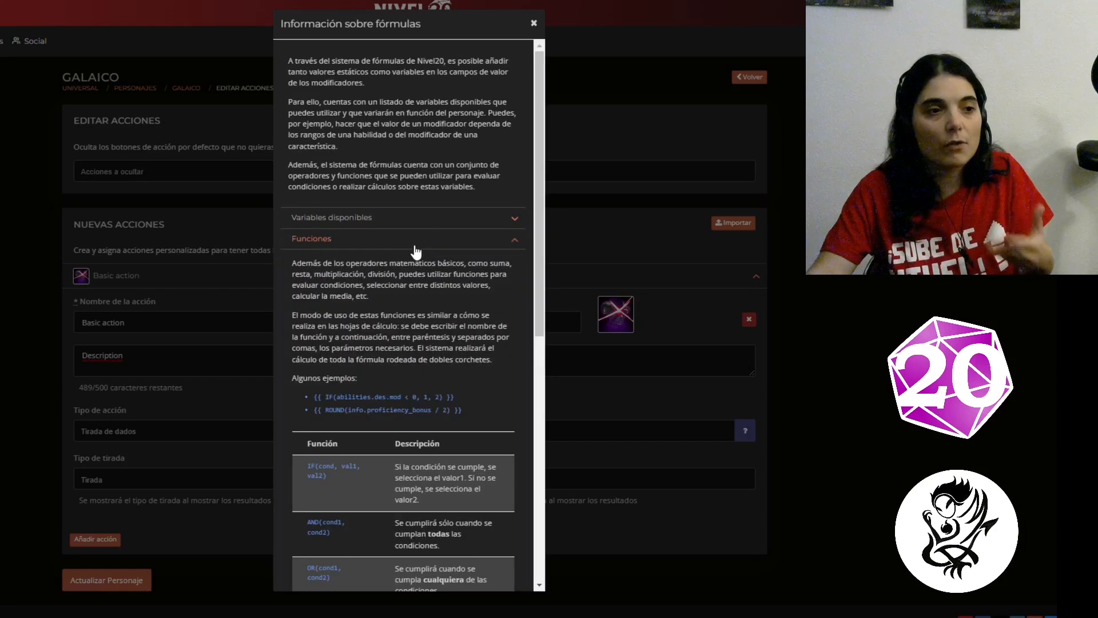
- Examine the listed formula functions, such as IF, AND and OR, and close the formula help
scroll(416, 250, "down", 1)
left_click_drag(307, 397, 333, 412)
left_click_drag(307, 452, 330, 466)
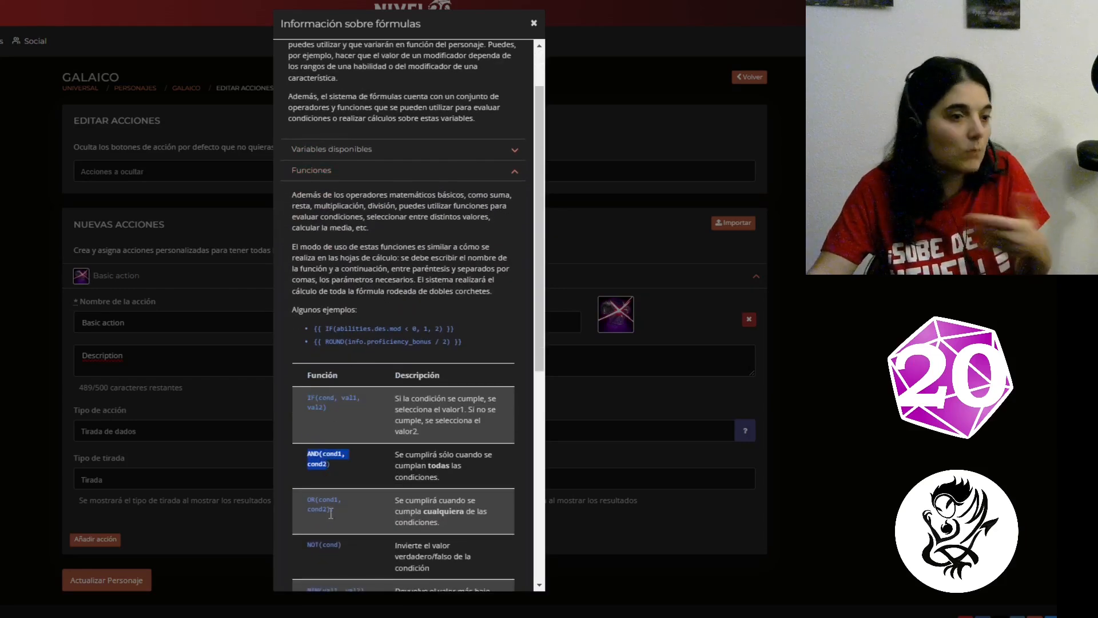
scroll(343, 511, "down", 1)
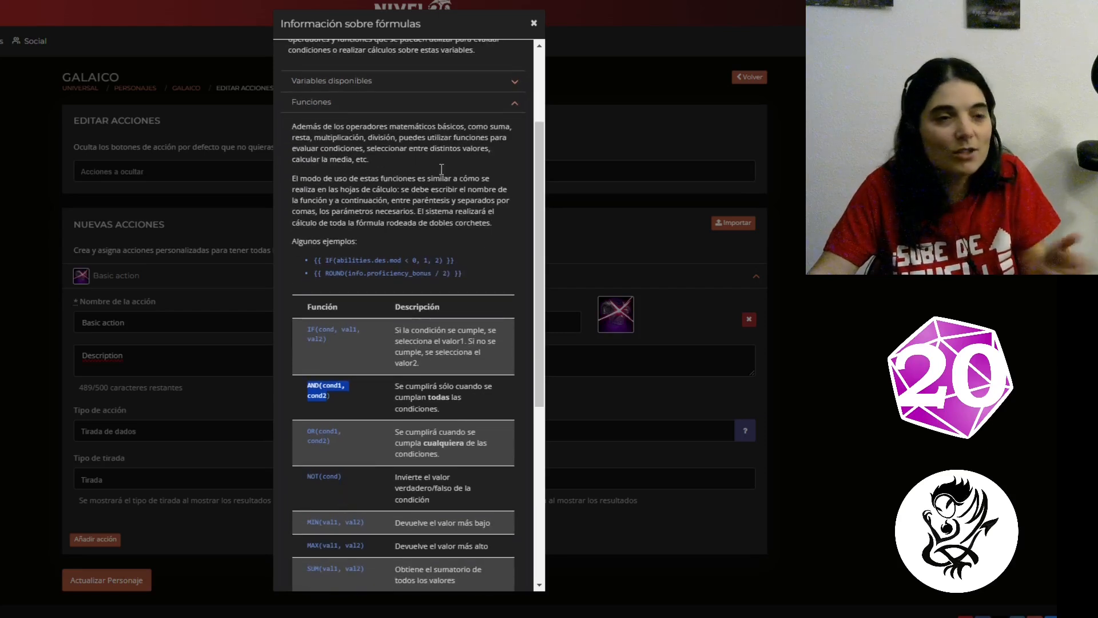
left_click(532, 23)
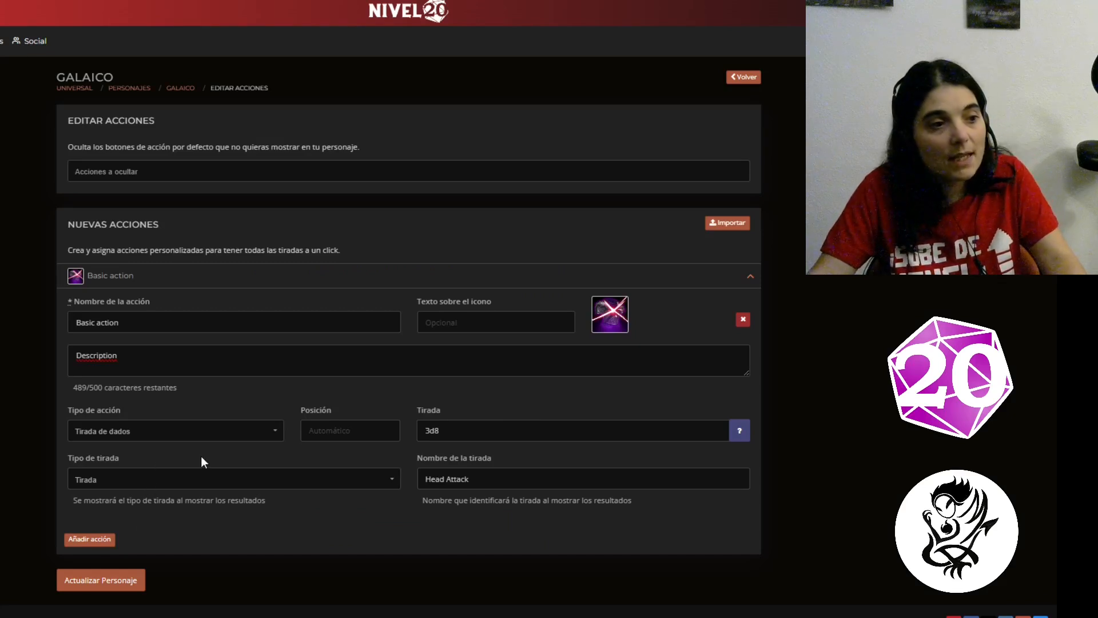
- Examine the Basic action's available roll types and its action and roll name fields, keeping the current values
left_click(202, 479)
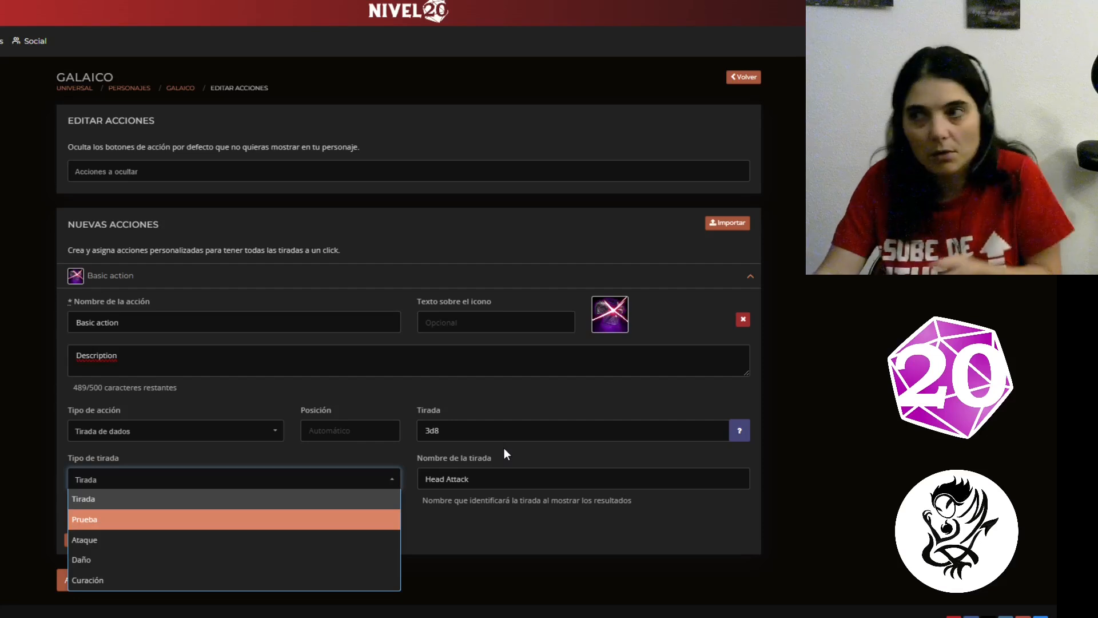
left_click(492, 523)
left_click_drag(492, 479, 413, 480)
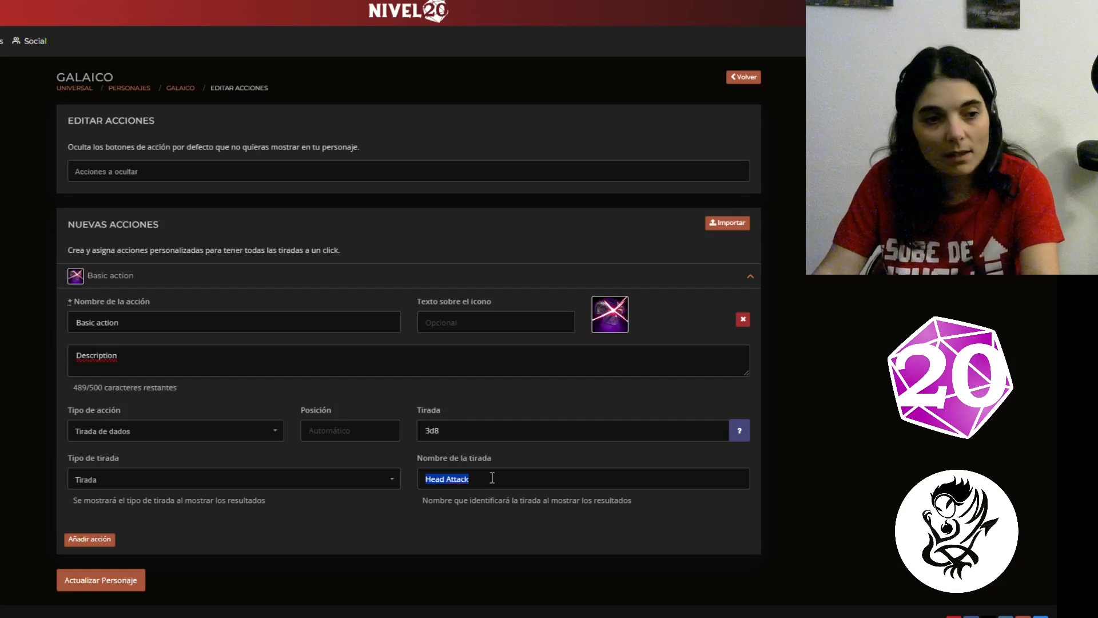
left_click(98, 324)
triple_click(81, 324)
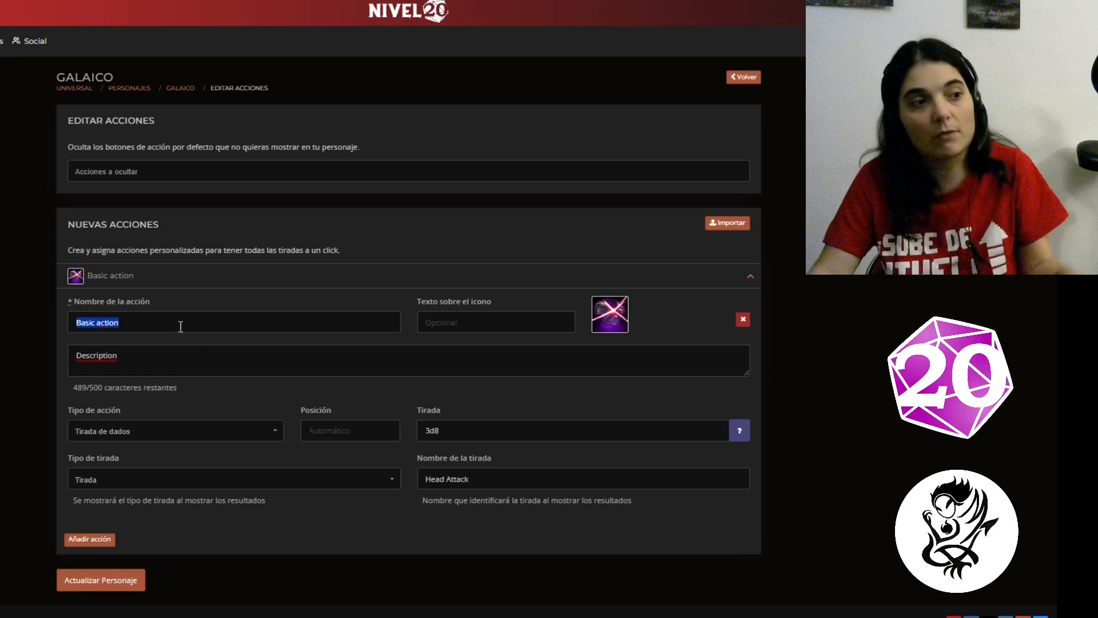
left_click(442, 484)
triple_click(446, 480)
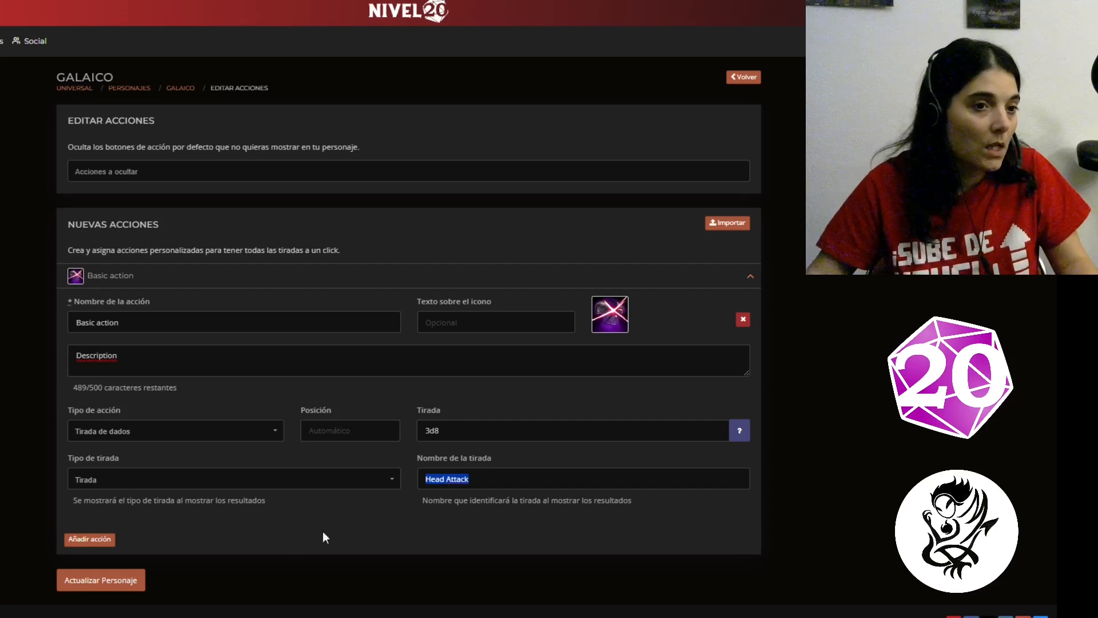
- Save the character's actions and view the export code for them
left_click(102, 580)
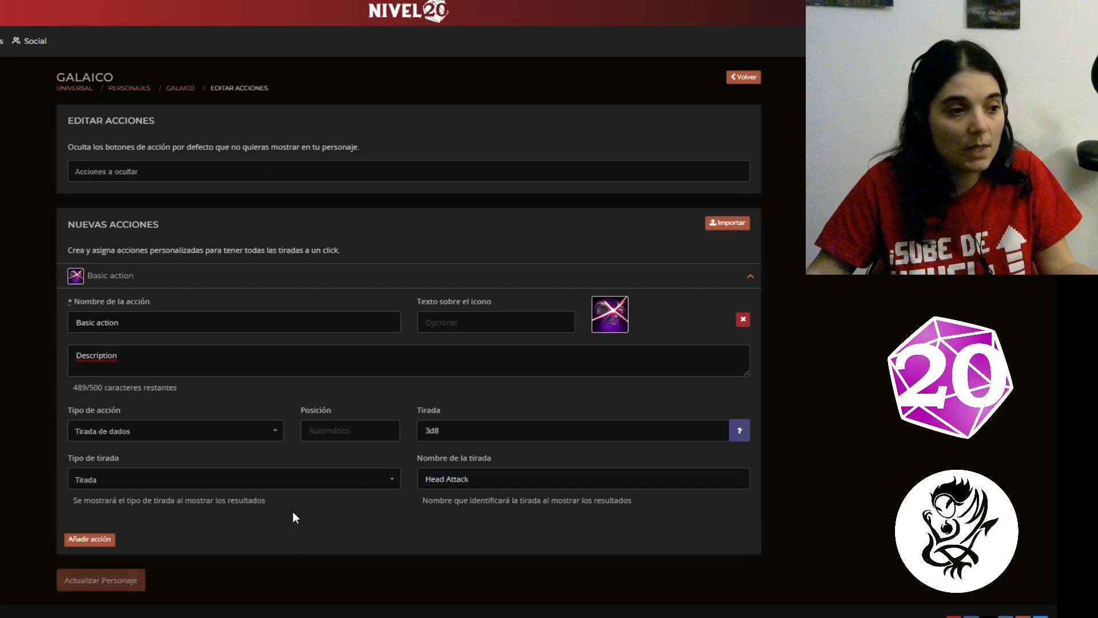
mouse_move(416, 343)
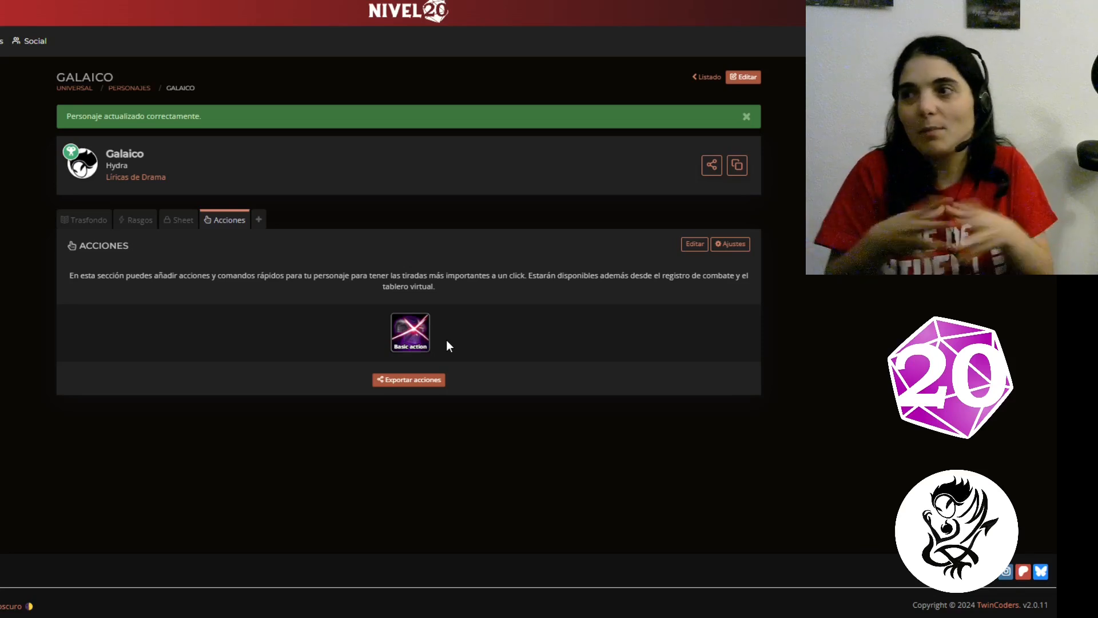
left_click(434, 380)
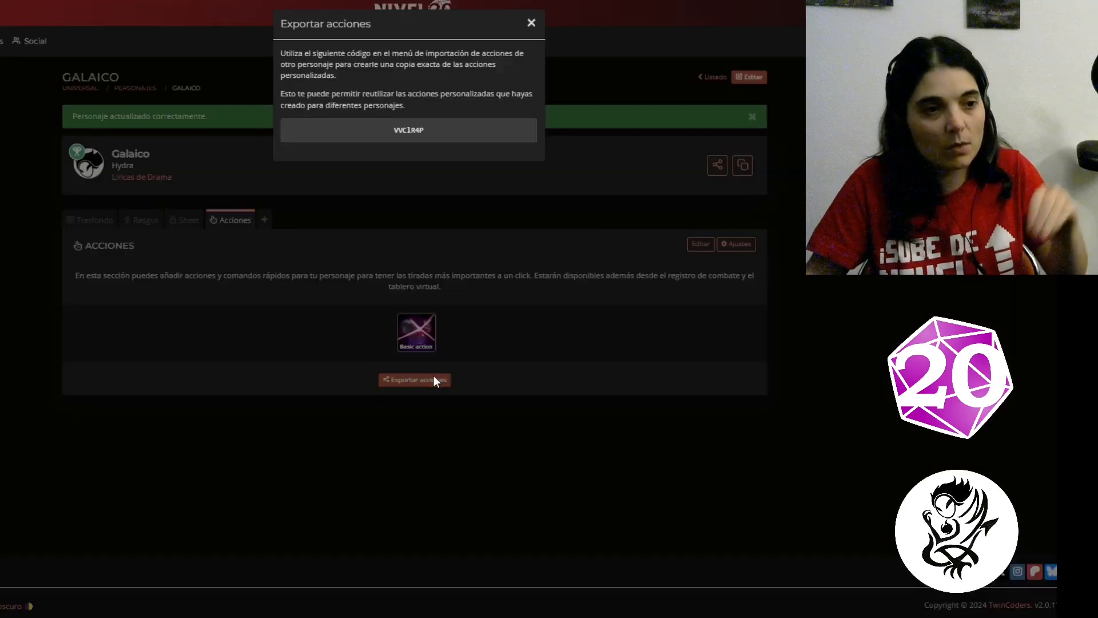
double_click(404, 131)
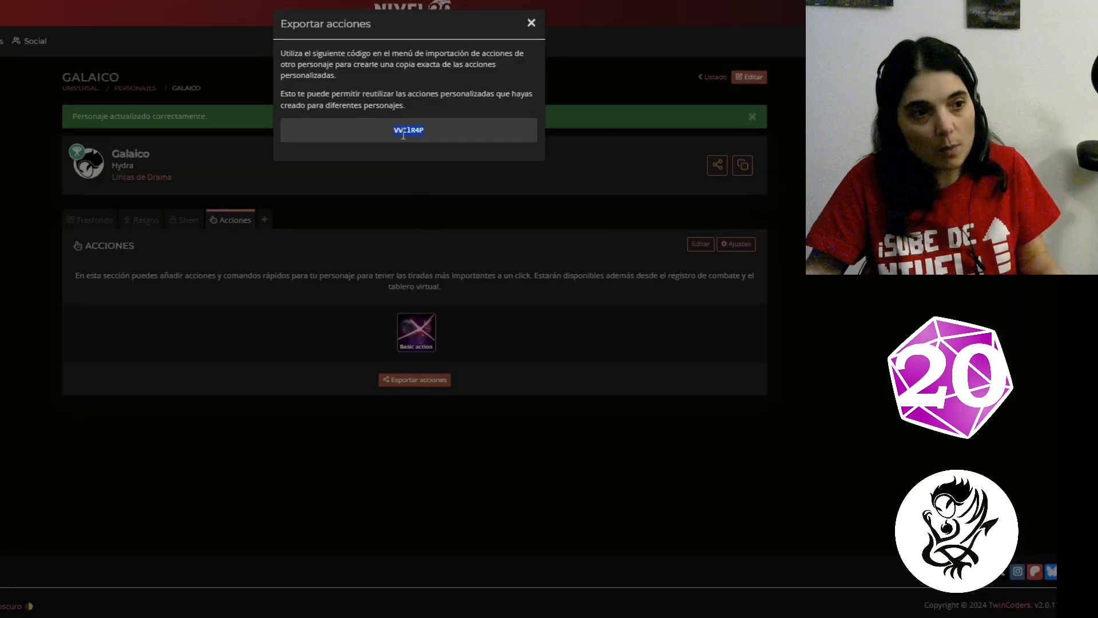
left_click(530, 25)
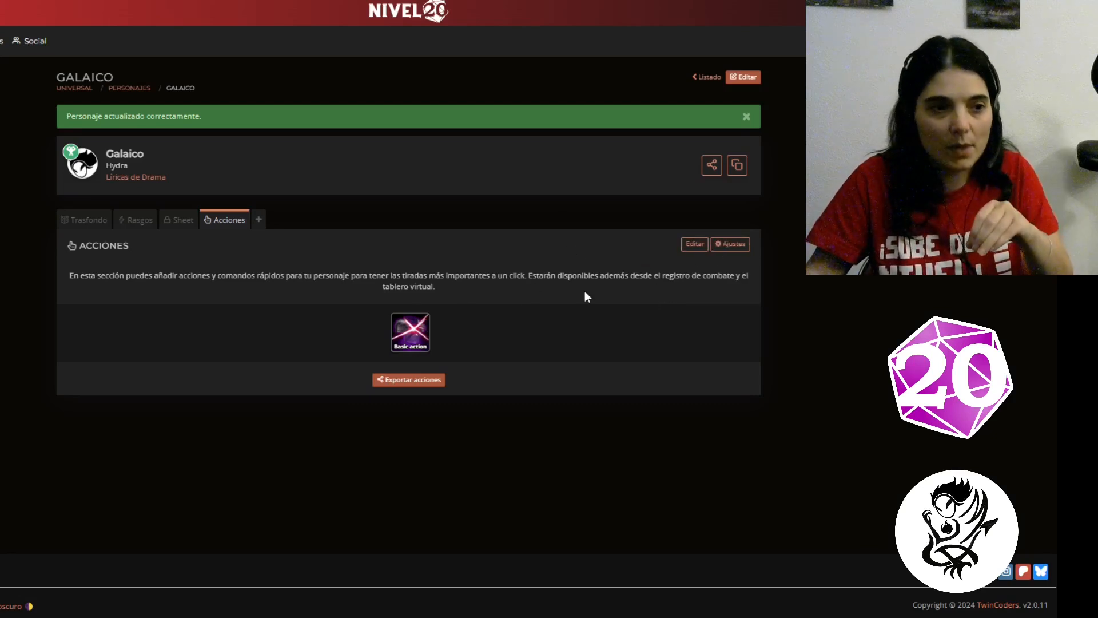
- Open Galaico's actions for editing and examine the action import dialog, leaving it without importing anything
left_click(695, 244)
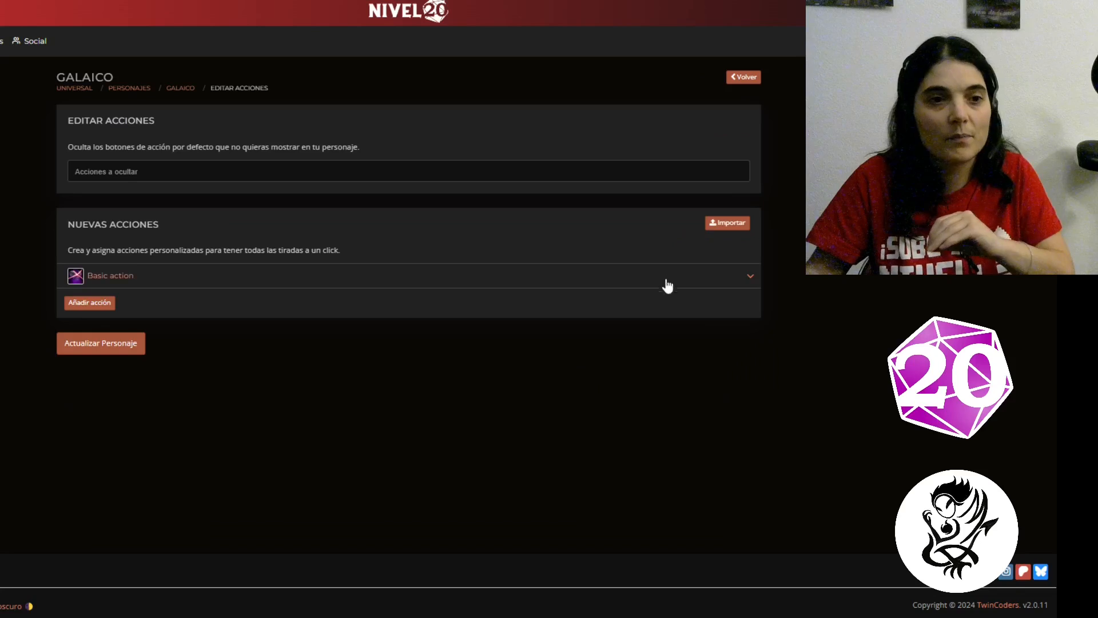
left_click(725, 223)
left_click(422, 209)
type("When you cut...")
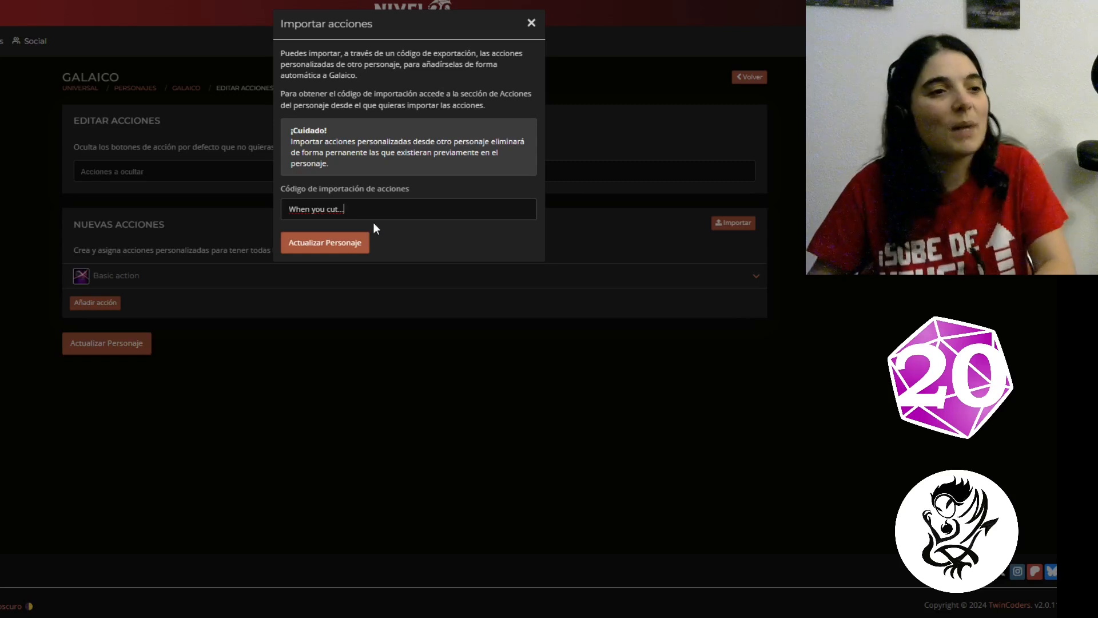
key("ctrl+a")
key("BackSpace")
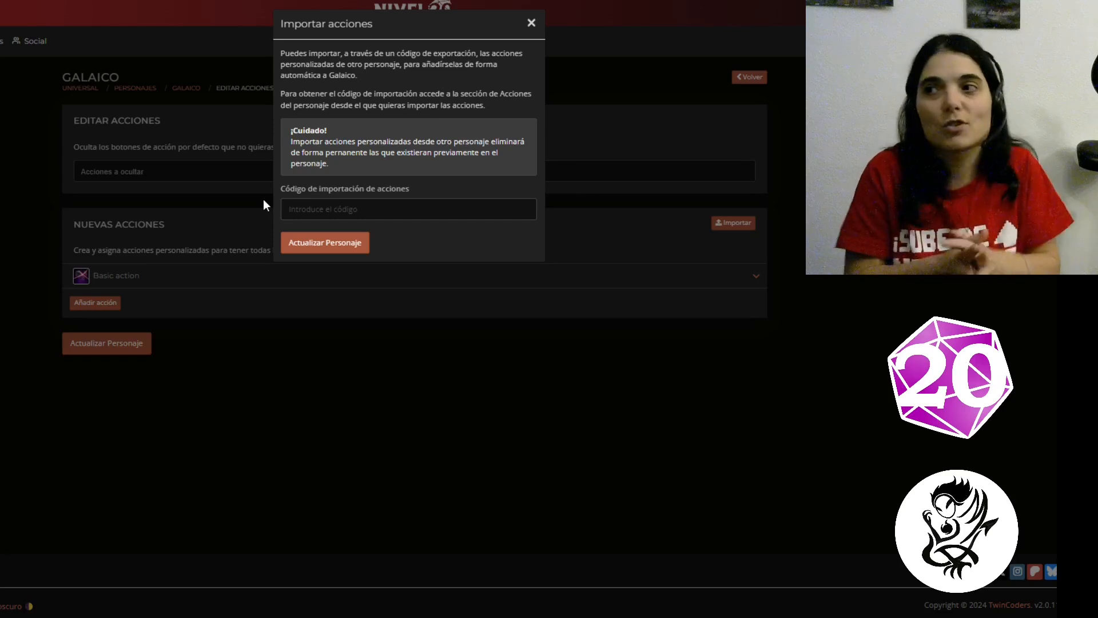
left_click(531, 38)
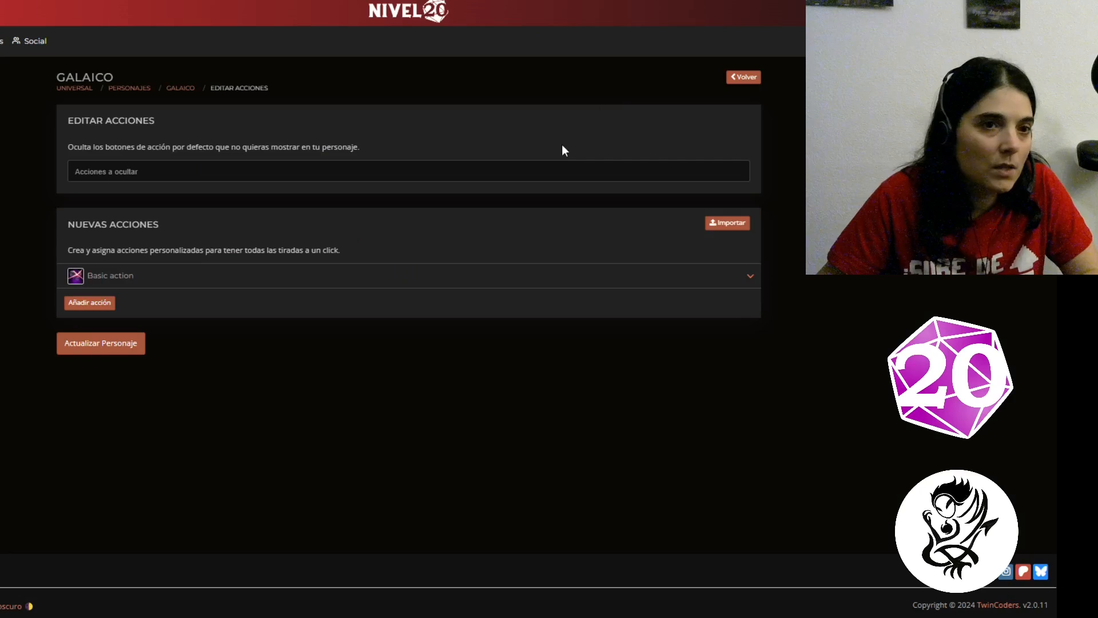
- Return to Galaico's page and examine the form for adding a new PDF section, without creating one
left_click(742, 77)
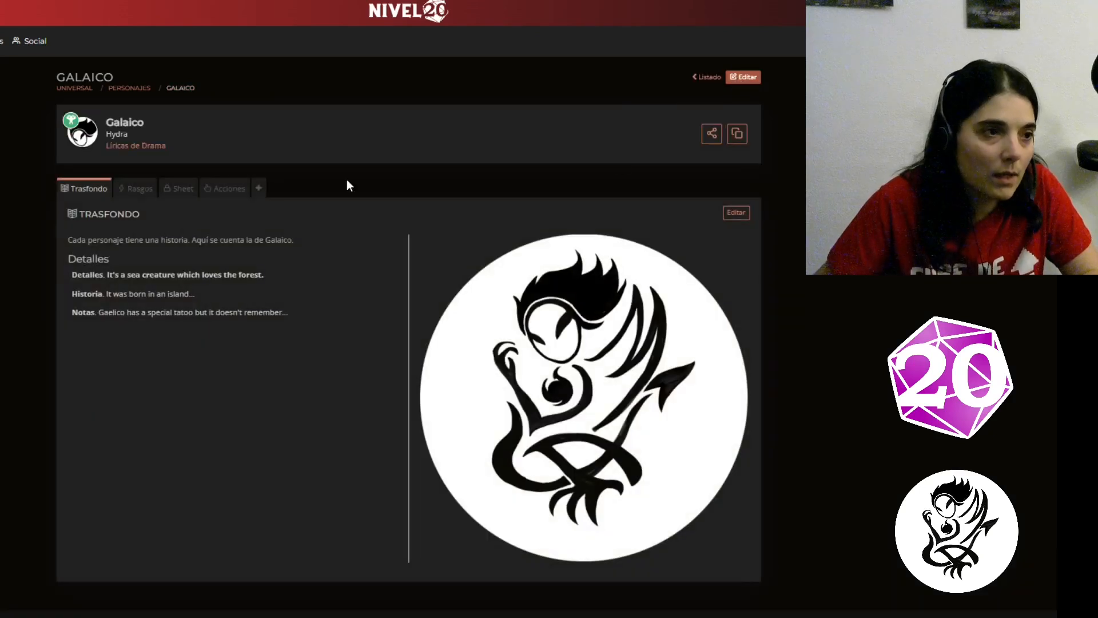
left_click(261, 190)
left_click(182, 200)
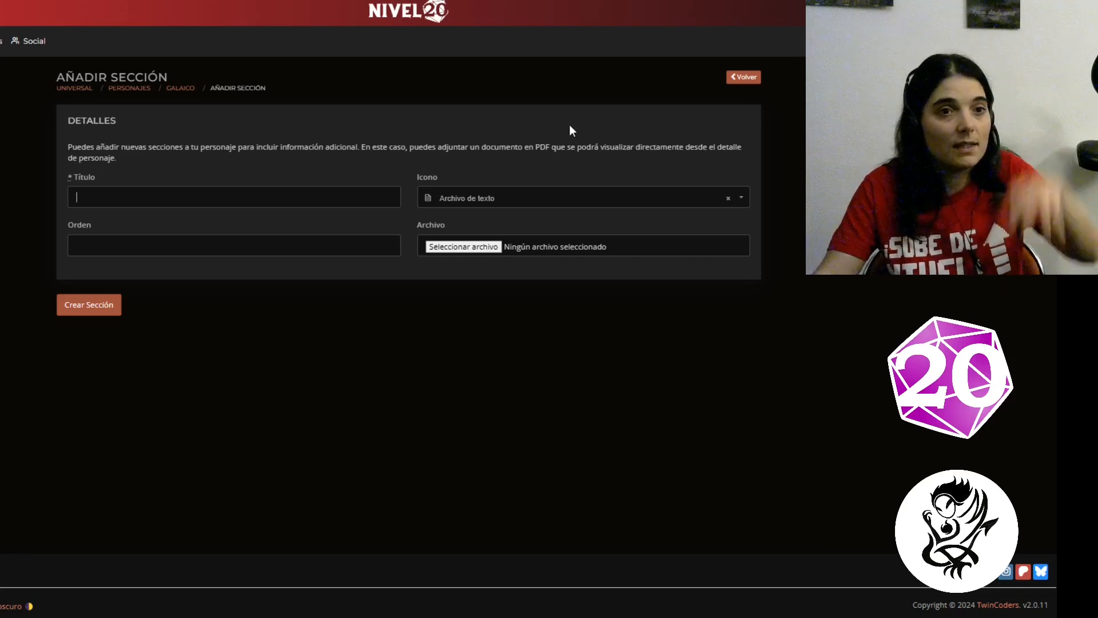
left_click(744, 76)
- Open Galaico's Sheet section for editing and set its title to Main
left_click(176, 189)
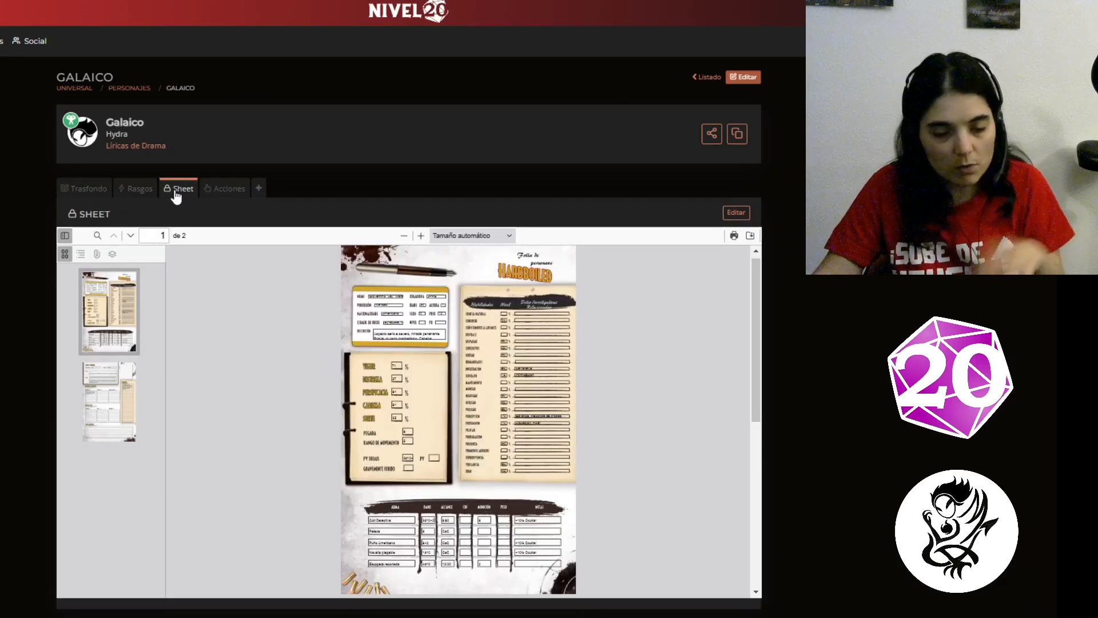
left_click(736, 212)
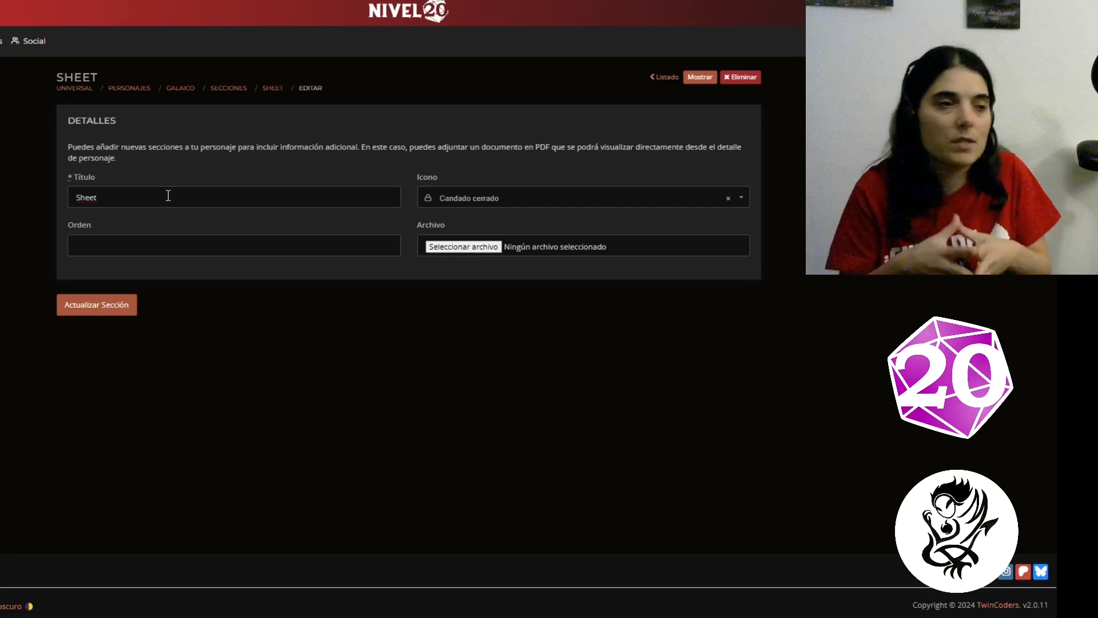
double_click(150, 202)
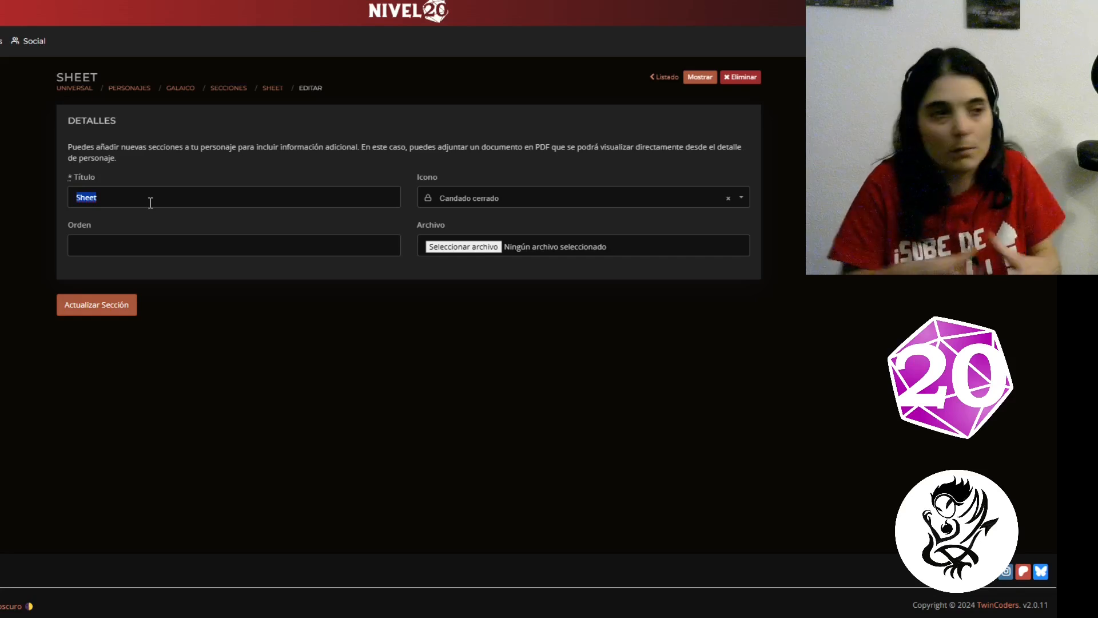
type("Main")
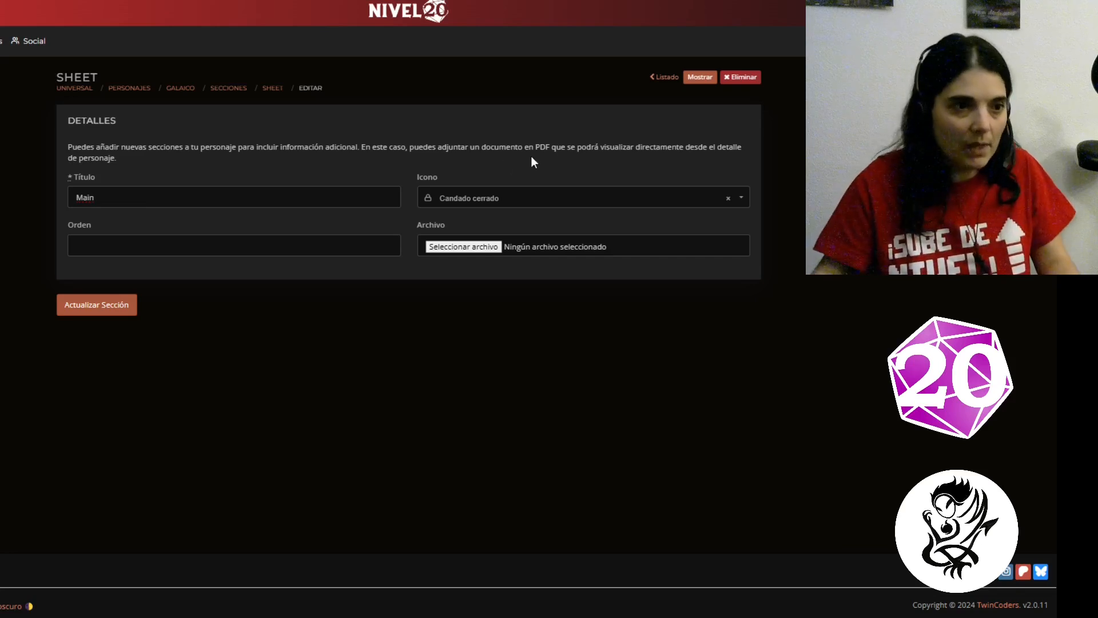
- Examine the icons available for the section, keeping Candado cerrado
left_click(524, 208)
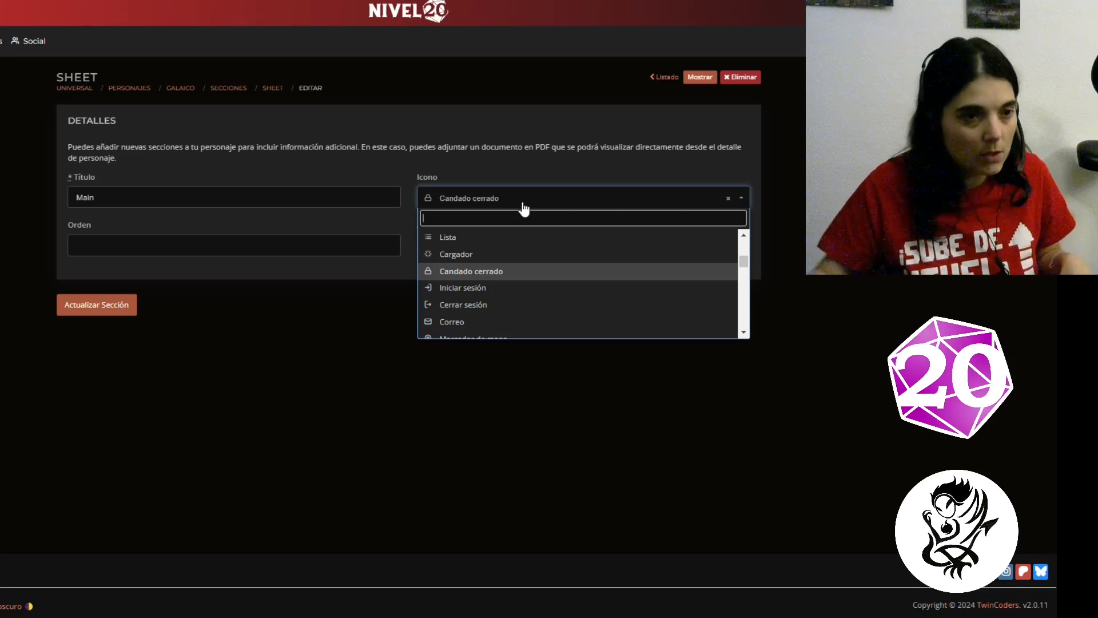
left_click(512, 202)
left_click(512, 202)
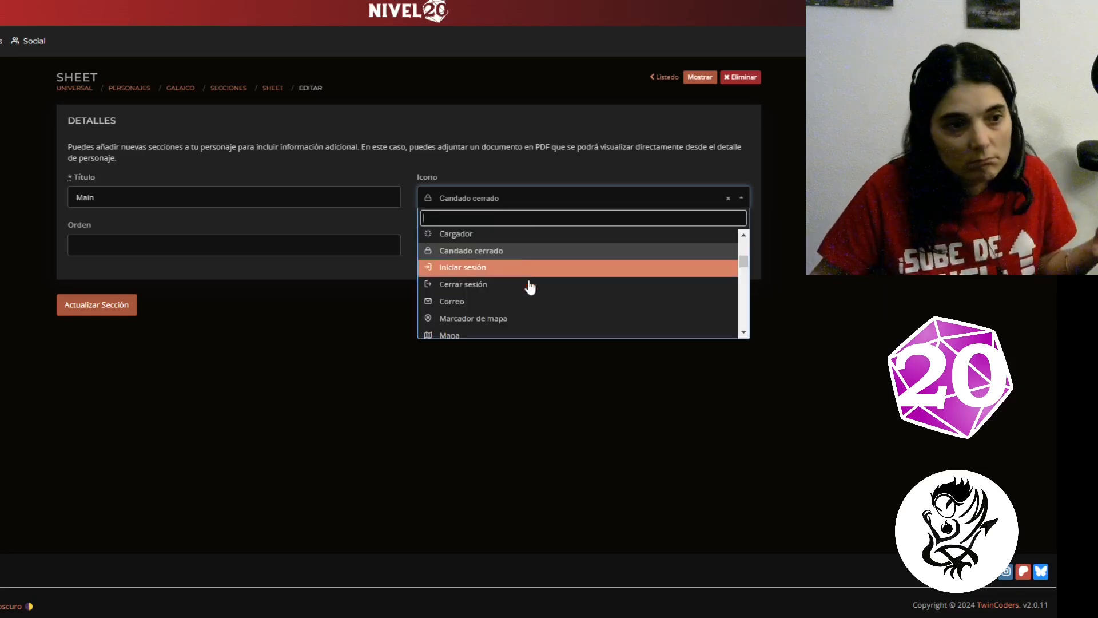
scroll(530, 287, "down", 5)
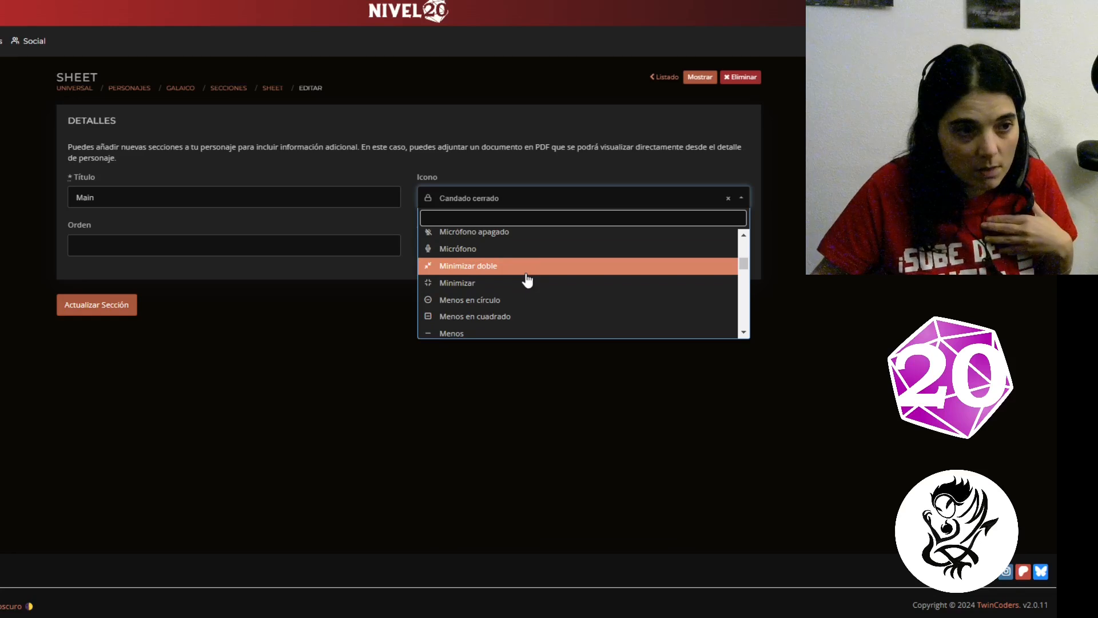
scroll(525, 279, "up", 10)
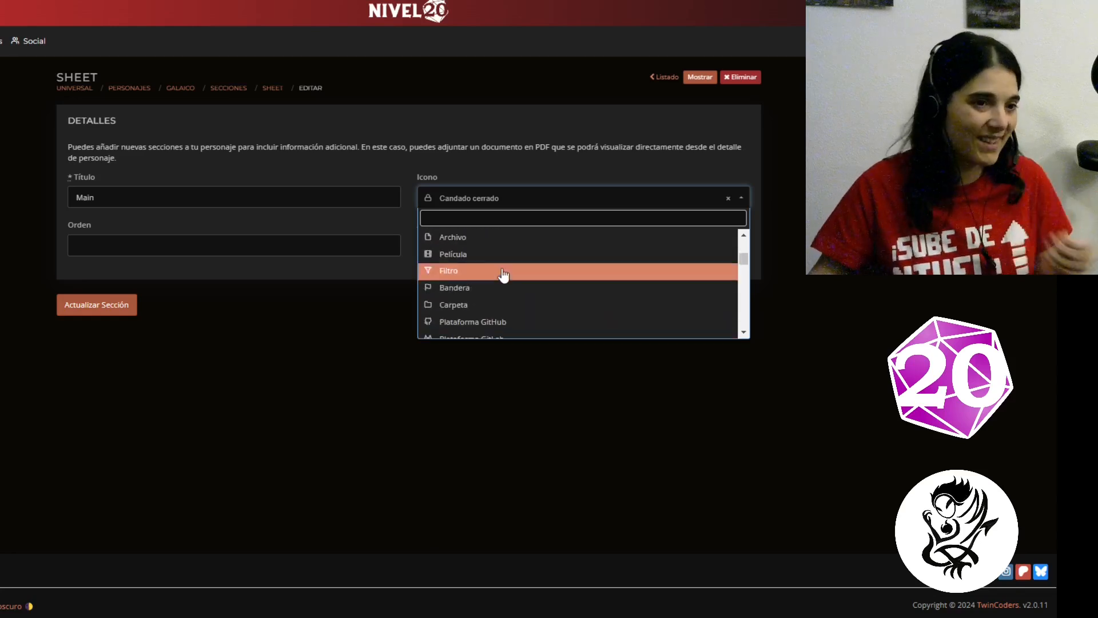
left_click(322, 221)
- Attach the Hardboiled character sheet PDF, update the section and view the document in Main
left_click(207, 240)
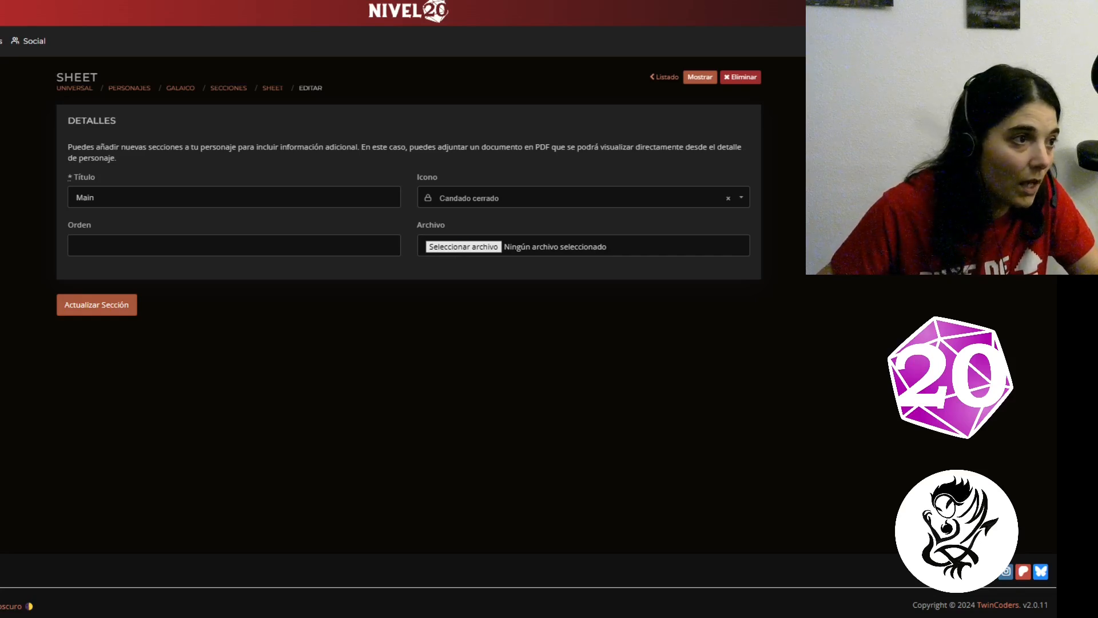
double_click(269, 256)
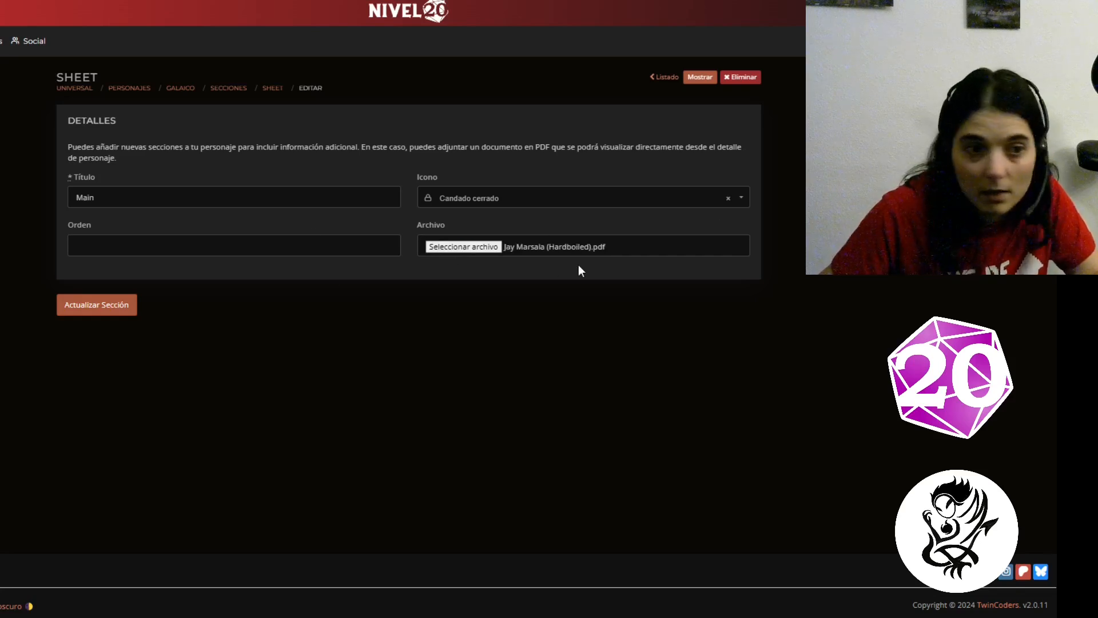
left_click(99, 306)
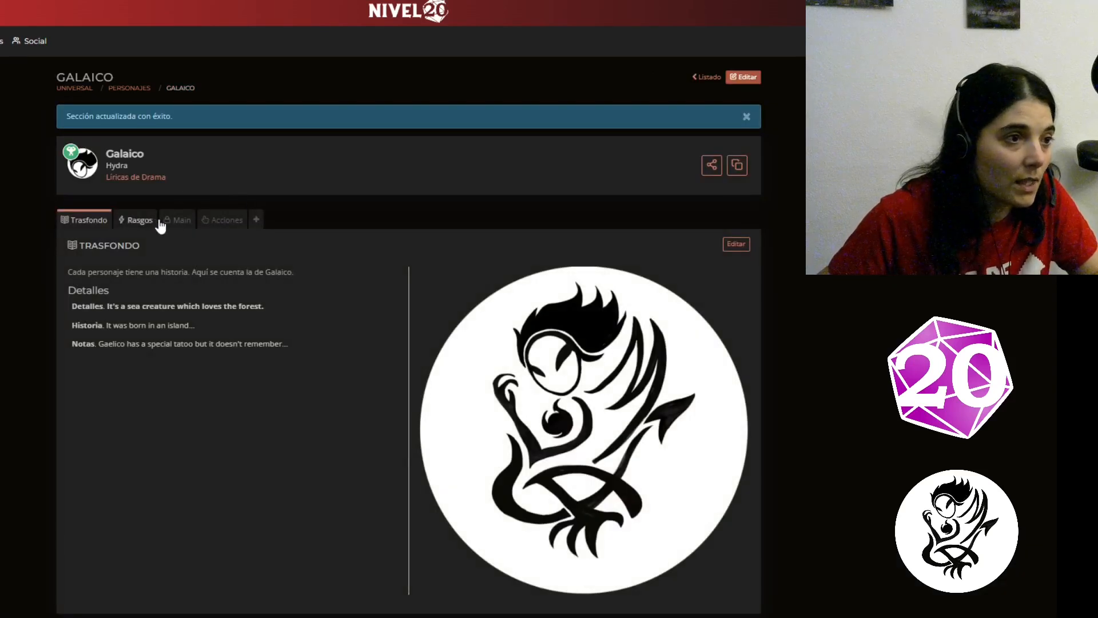
left_click(178, 221)
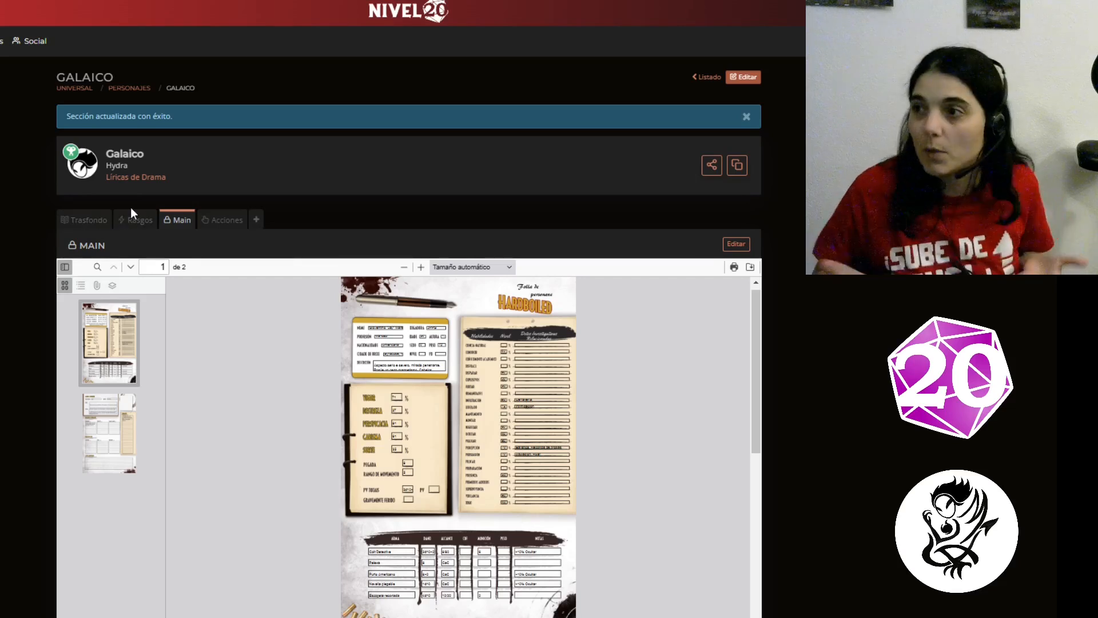
scroll(357, 194, "down", 4)
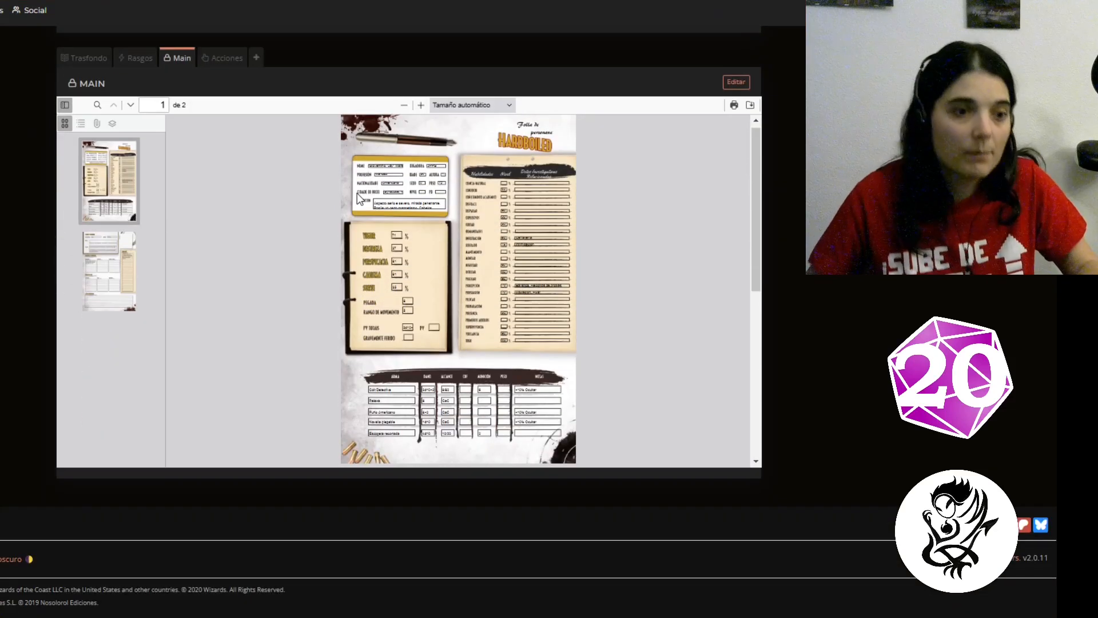
scroll(357, 194, "up", 4)
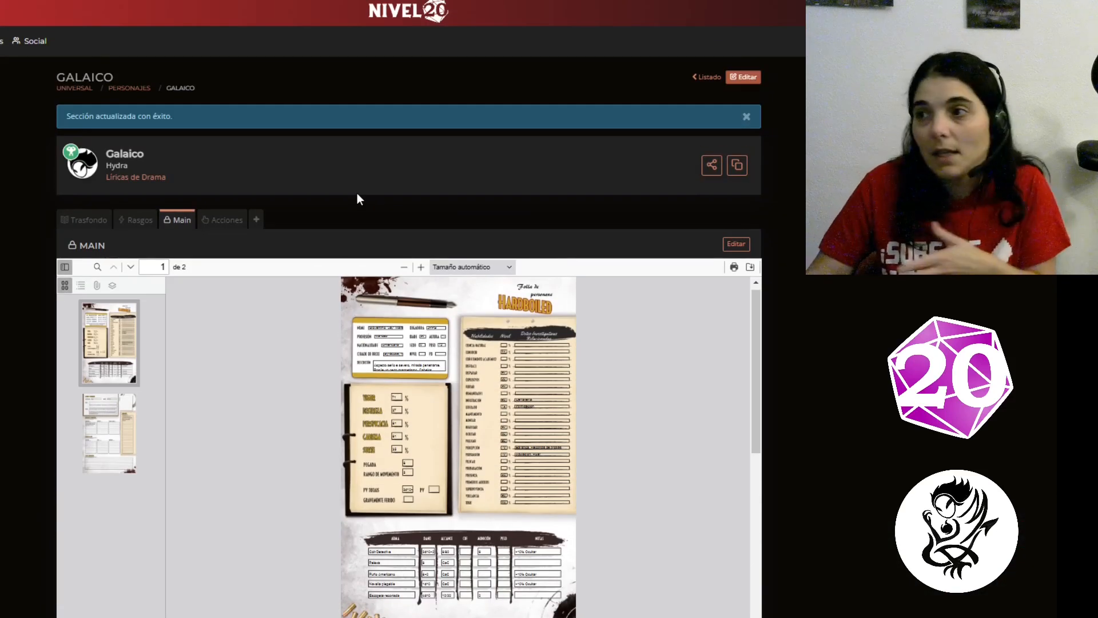
- Open Galaico's details for editing and examine the available Estado options, keeping En activo
left_click(743, 78)
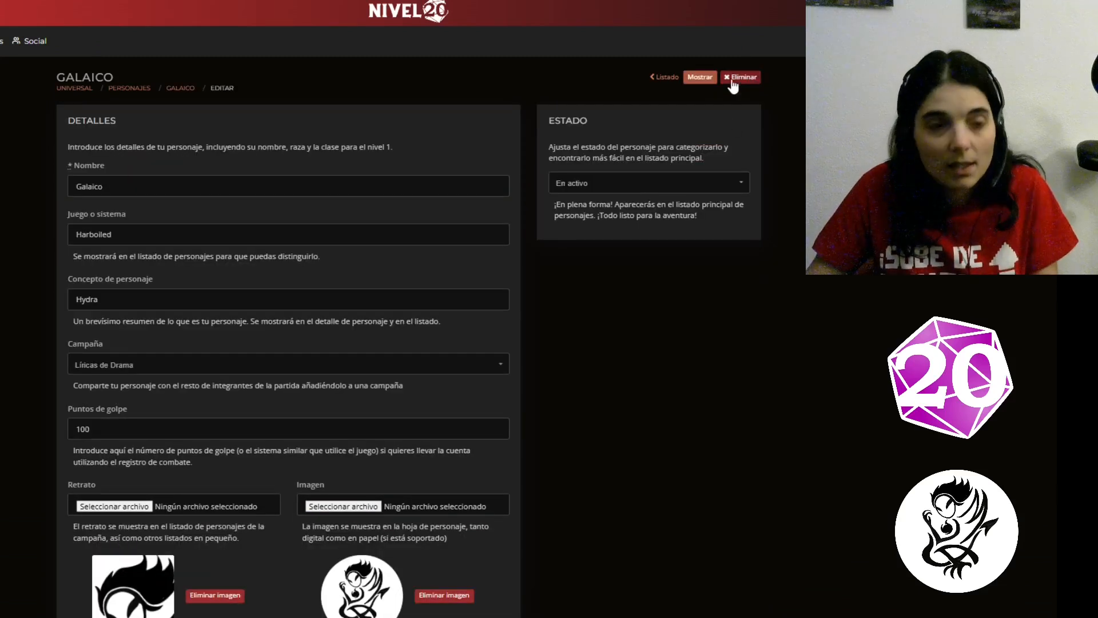
left_click(631, 188)
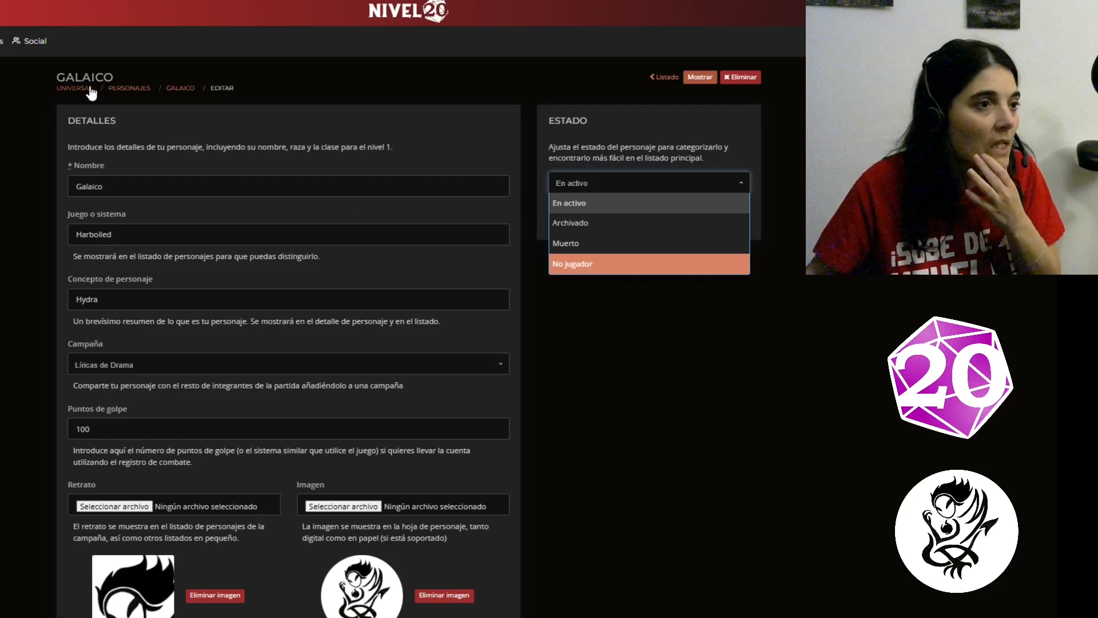
left_click(170, 91)
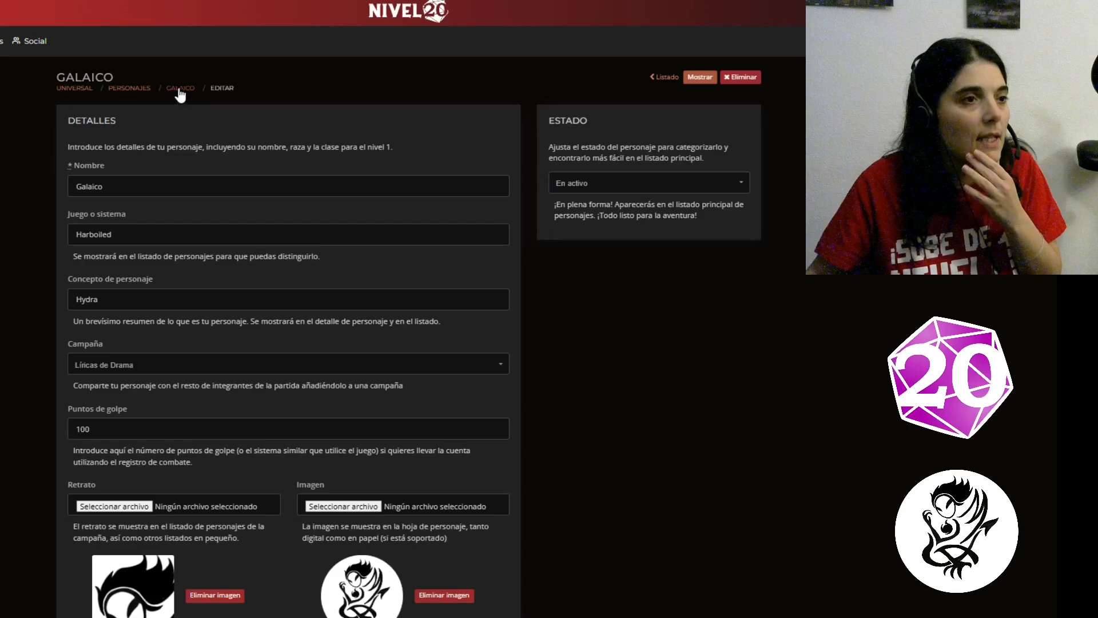
- Return to Galaico's character view, check its status badge, and open its campaign Líricas de Drama
left_click(180, 90)
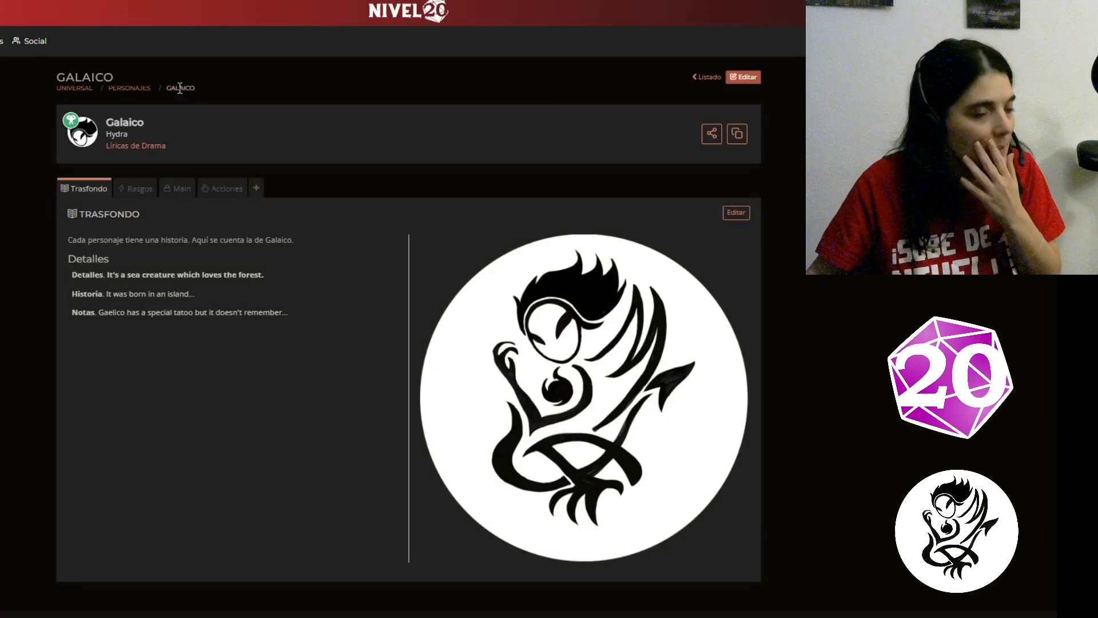
double_click(126, 123)
double_click(119, 133)
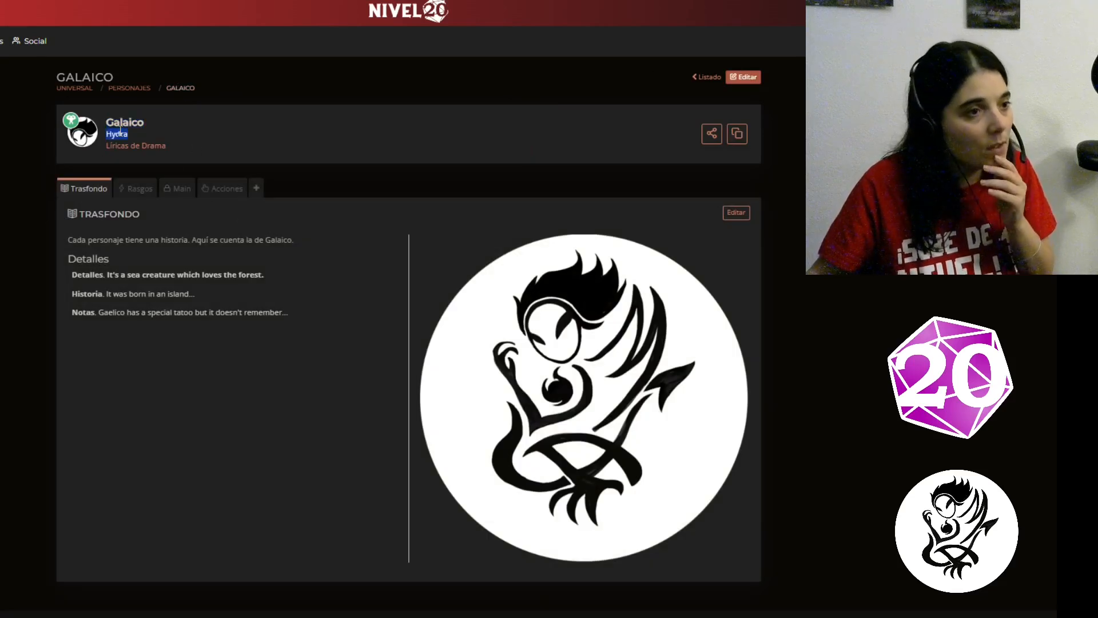
mouse_move(78, 129)
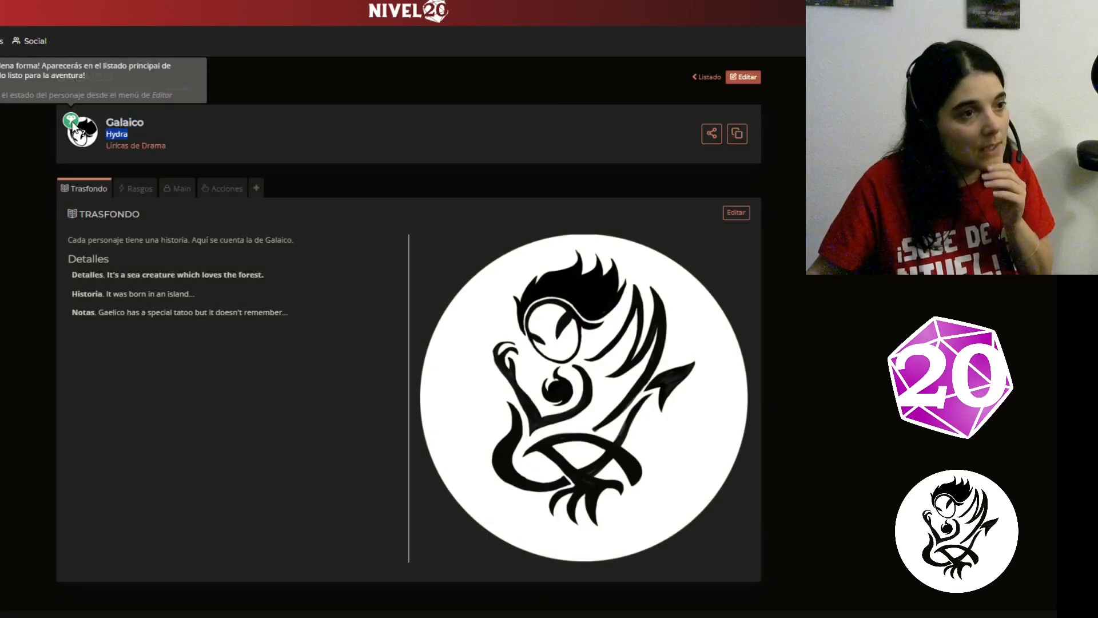
left_click(128, 146)
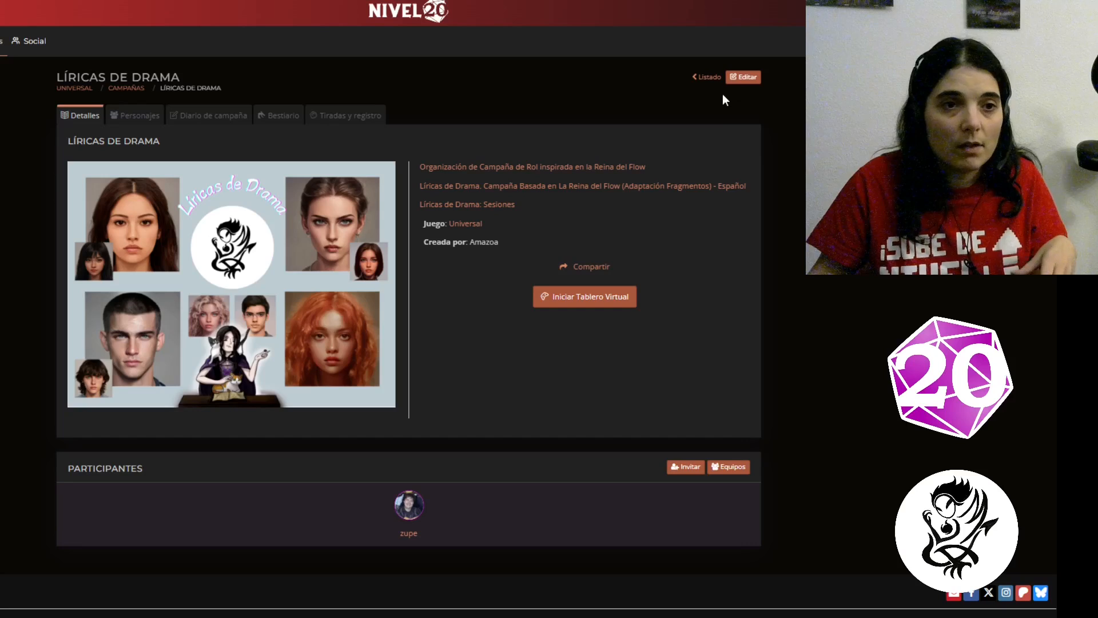
- Open Líricas de Drama for editing and review its information, descriptions, private notes, image and logo fields
left_click(744, 77)
left_click(555, 505)
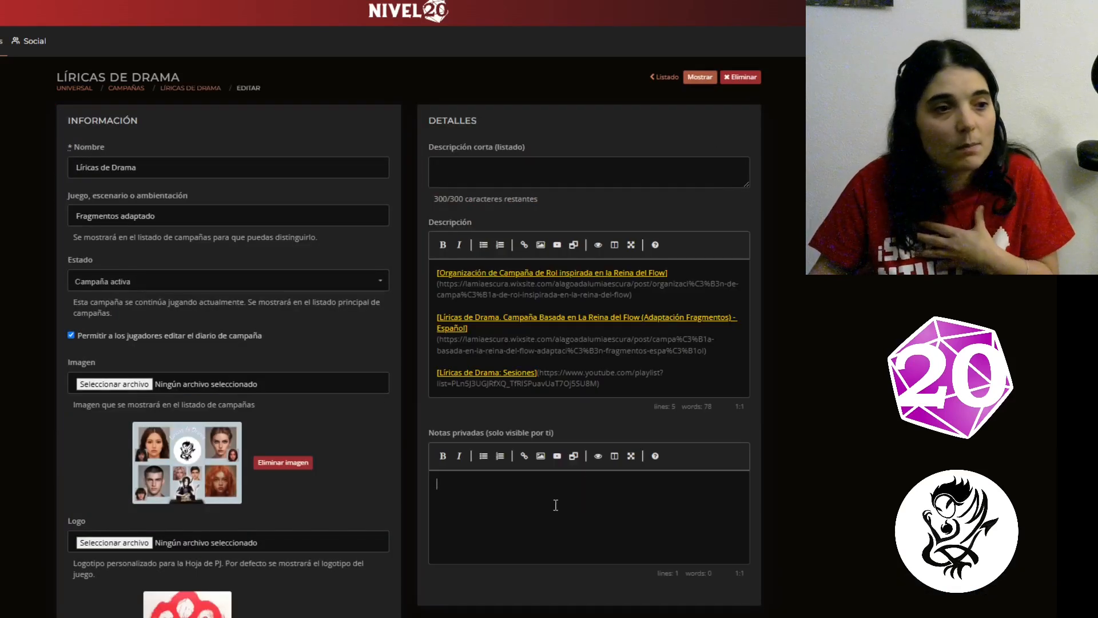
scroll(189, 503, "down", 3)
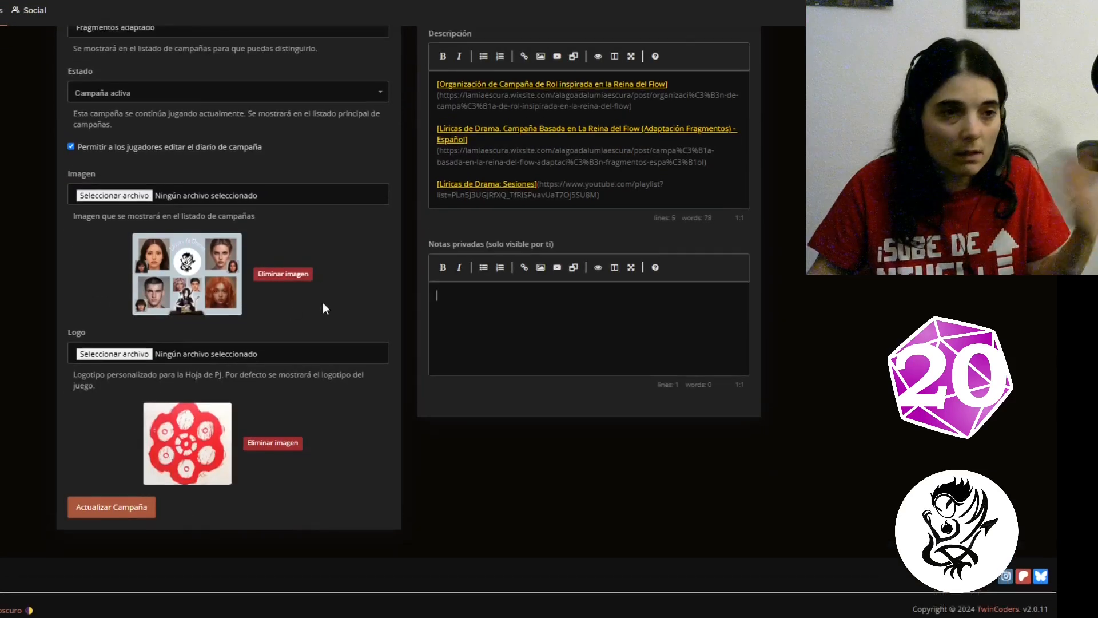
scroll(322, 302, "up", 3)
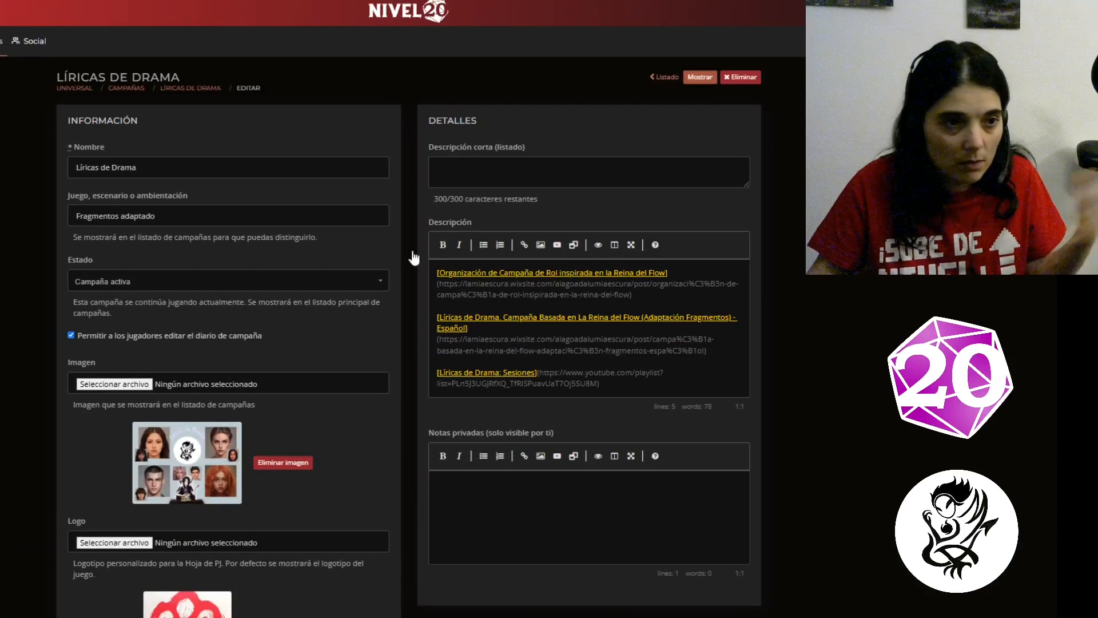
- Examine the campaign's Estado options, keeping Campaña activa, and return to the campaign view
left_click(159, 290)
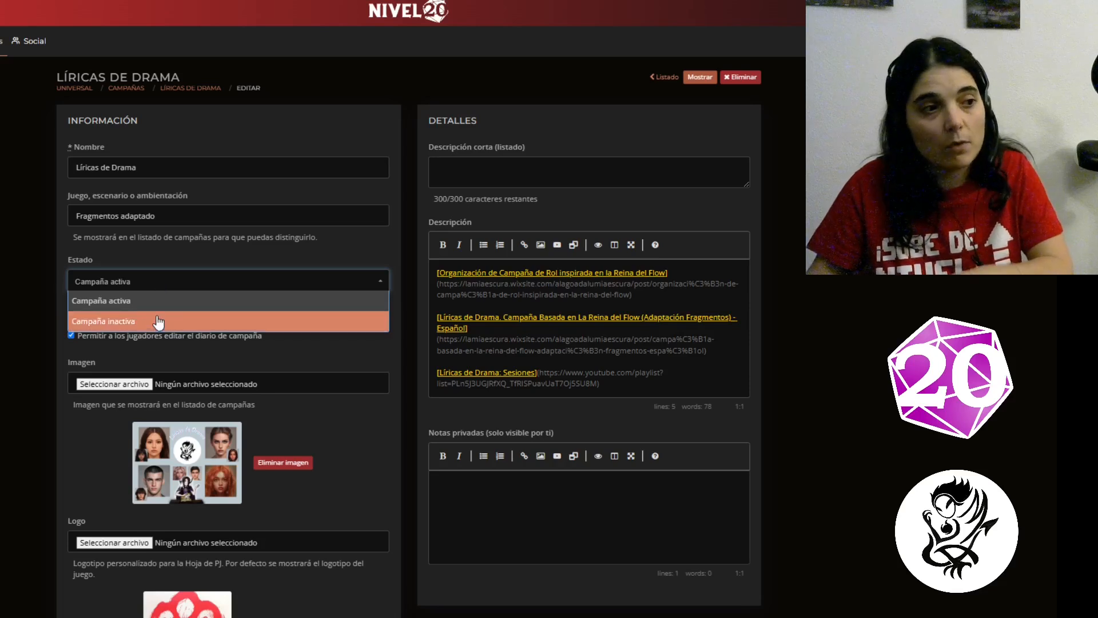
double_click(108, 221)
triple_click(107, 220)
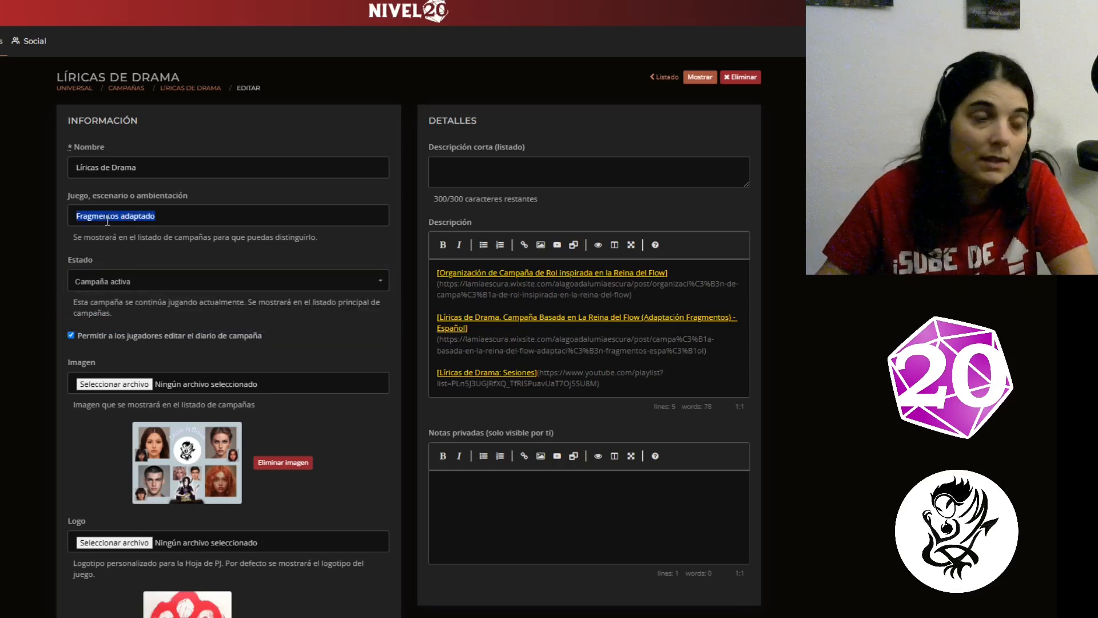
double_click(123, 167)
left_click(200, 88)
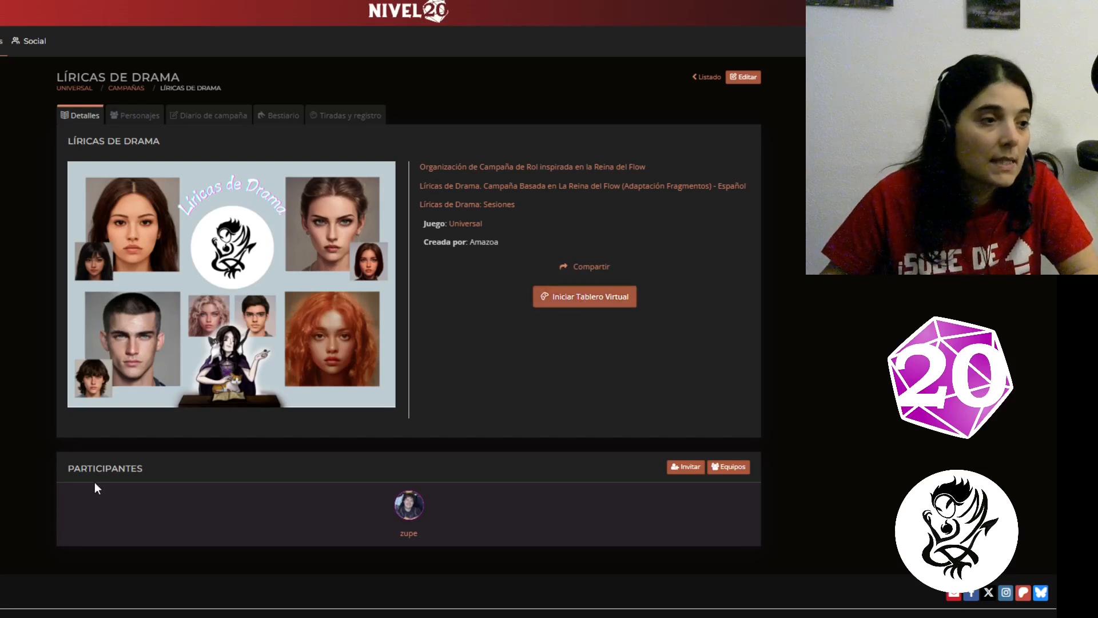
- Open the campaign invitation and examine its options for adding participants directly or through an invitation link
left_click(681, 469)
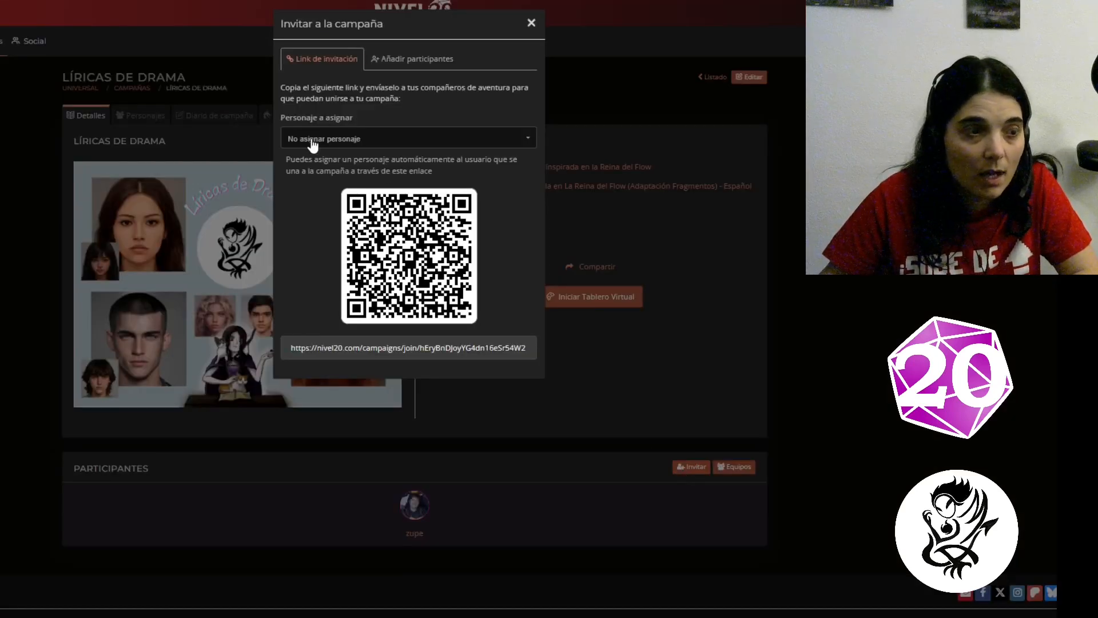
left_click(394, 62)
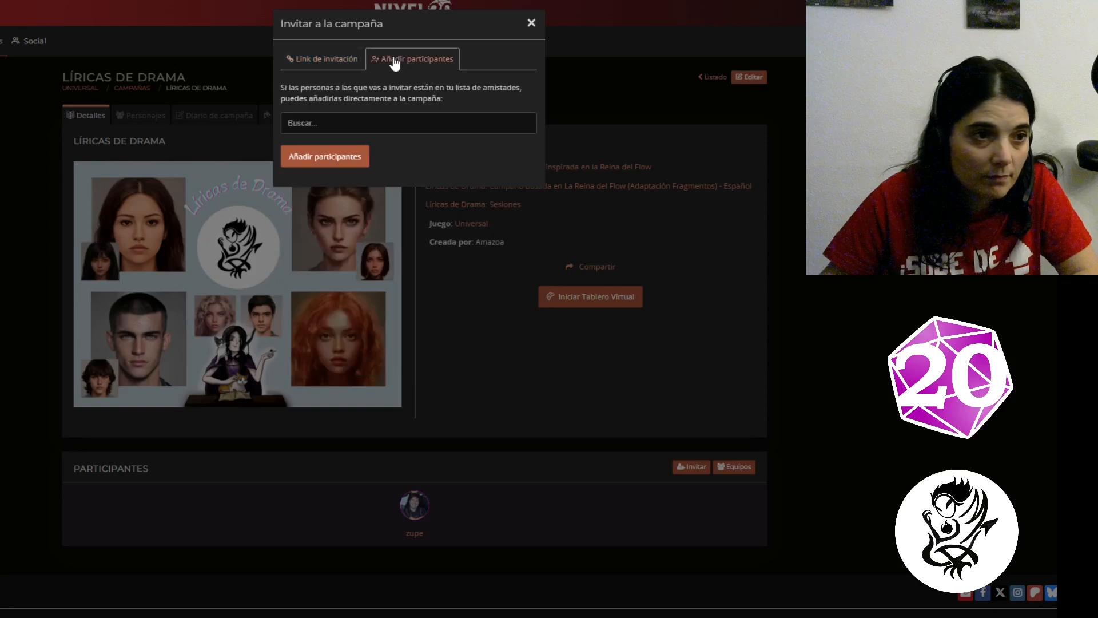
left_click(330, 123)
left_click(337, 63)
left_click(340, 65)
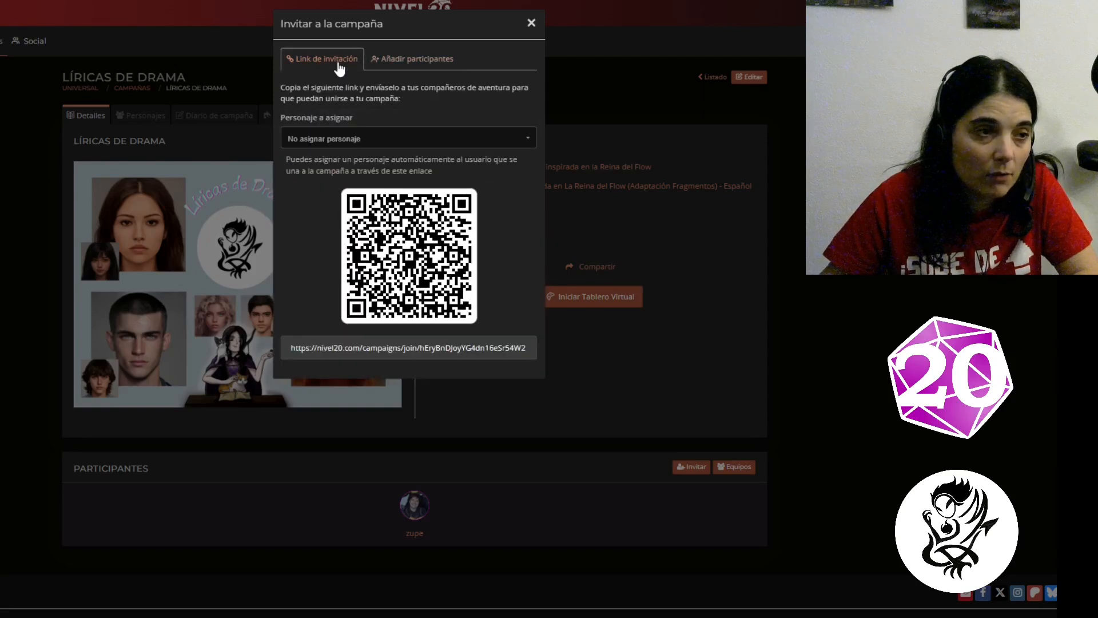
- Assign the first listed character to the campaign invitation link, select the link and close the invitation
left_click(327, 141)
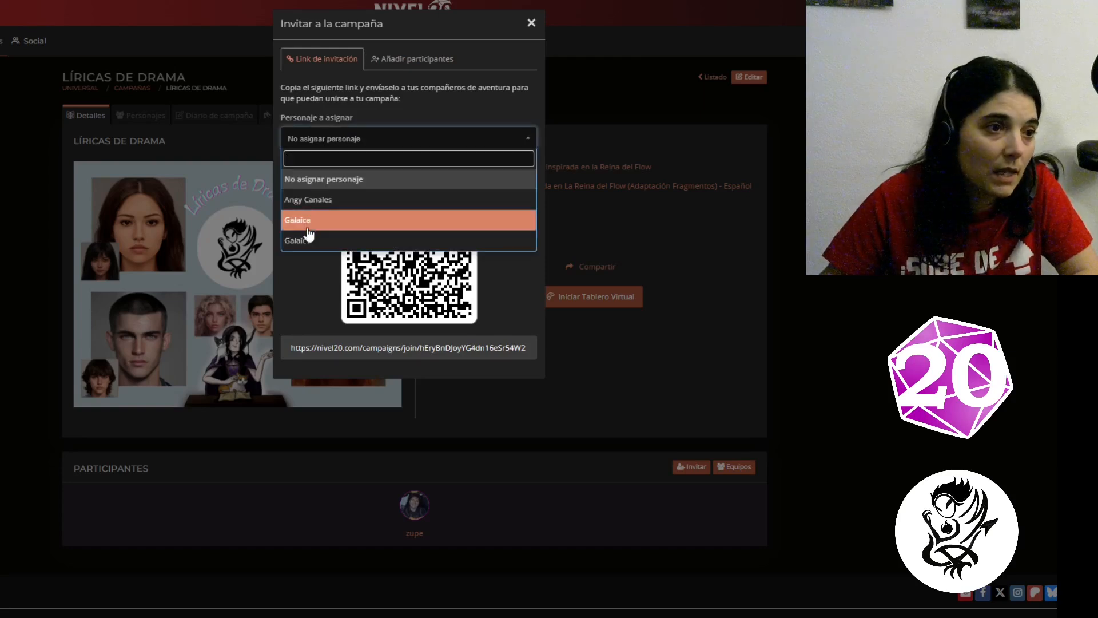
left_click(292, 257)
left_click(322, 346)
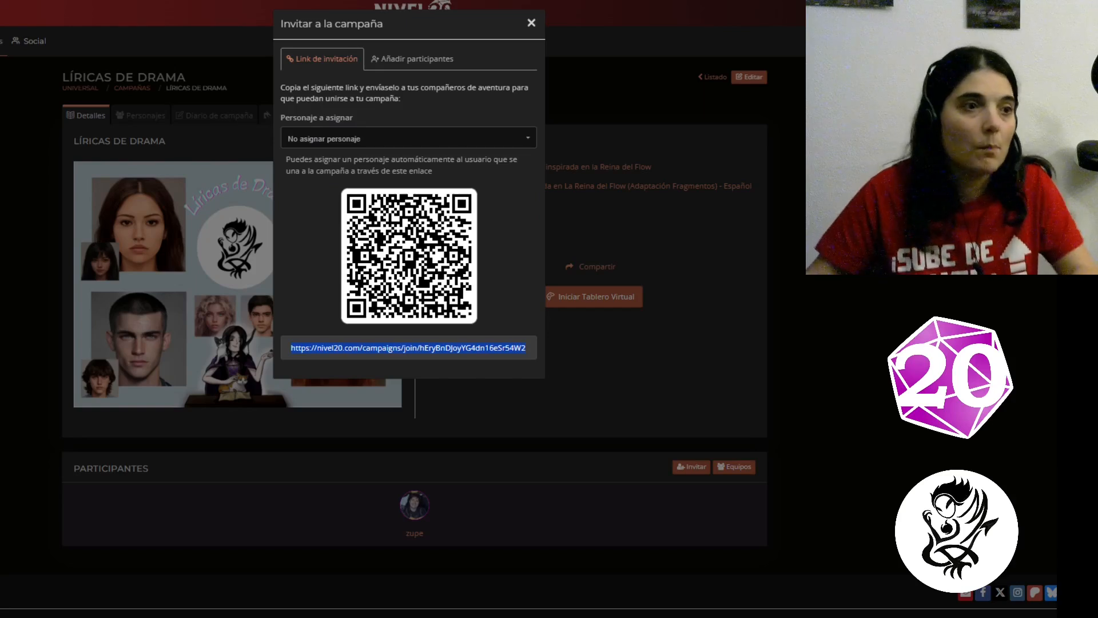
left_click(332, 142)
left_click(329, 200)
left_click(422, 348)
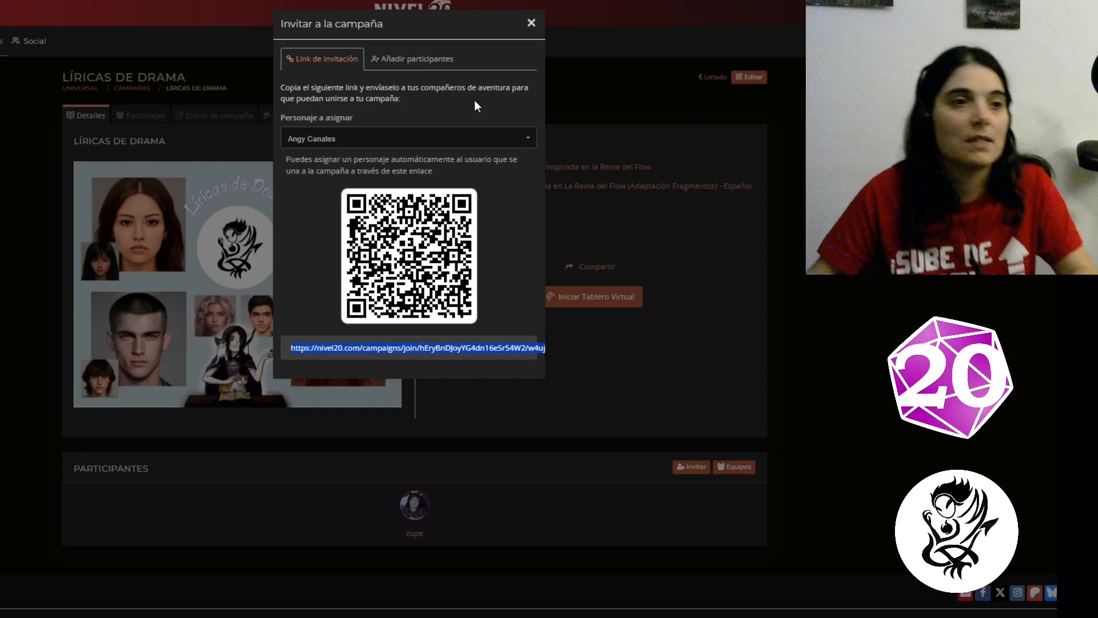
left_click(530, 24)
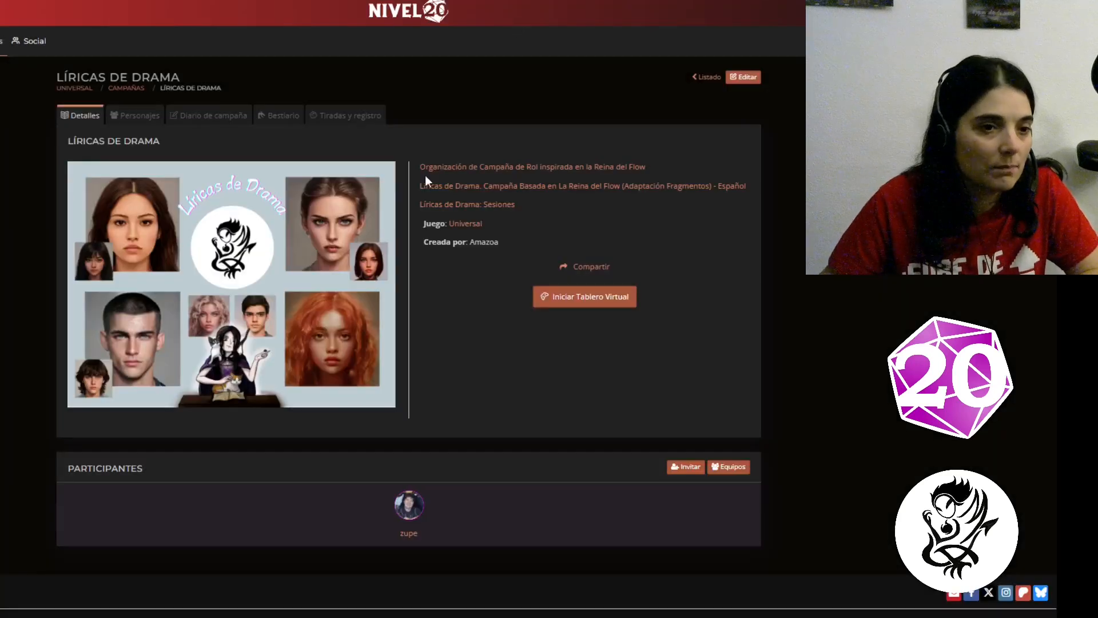
- Open team selection for the campaign's characters and examine the teams assigned to participants and characters
left_click(149, 121)
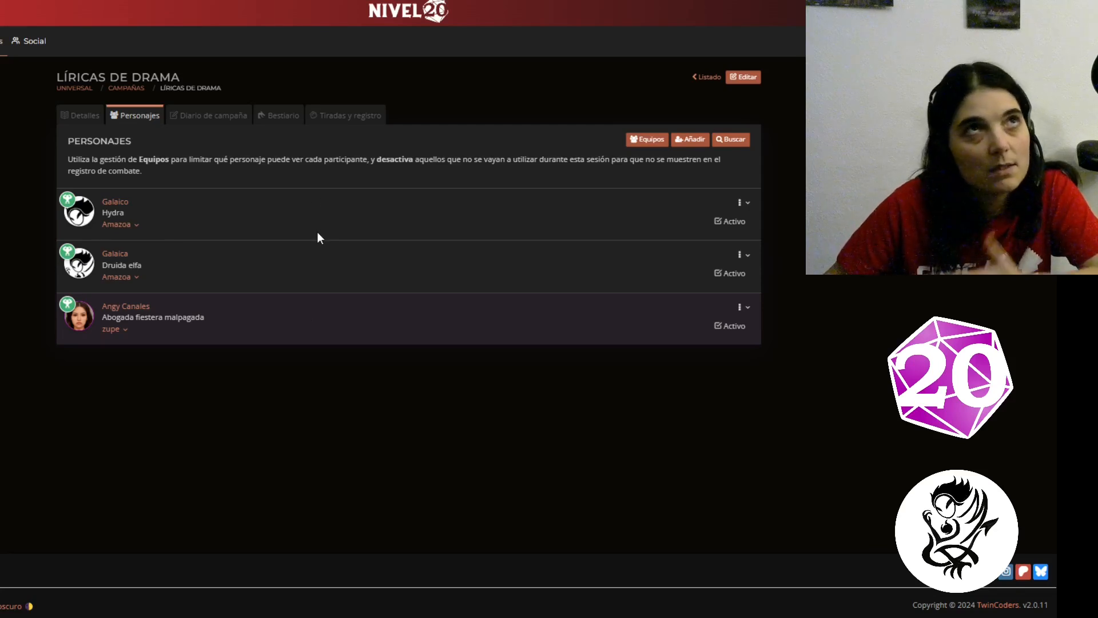
left_click(647, 140)
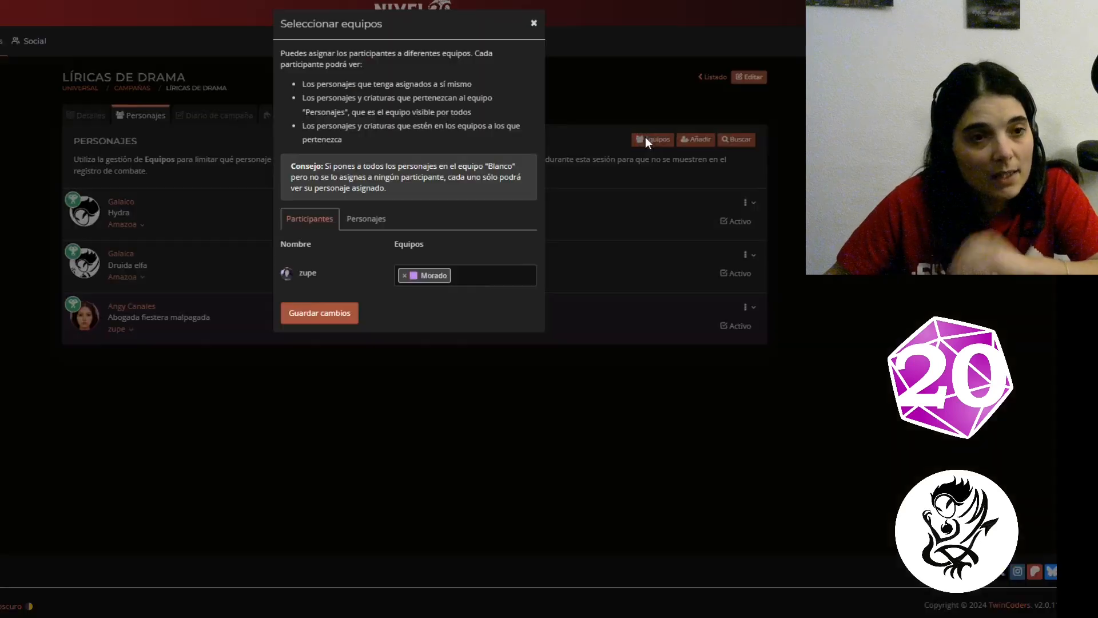
double_click(300, 269)
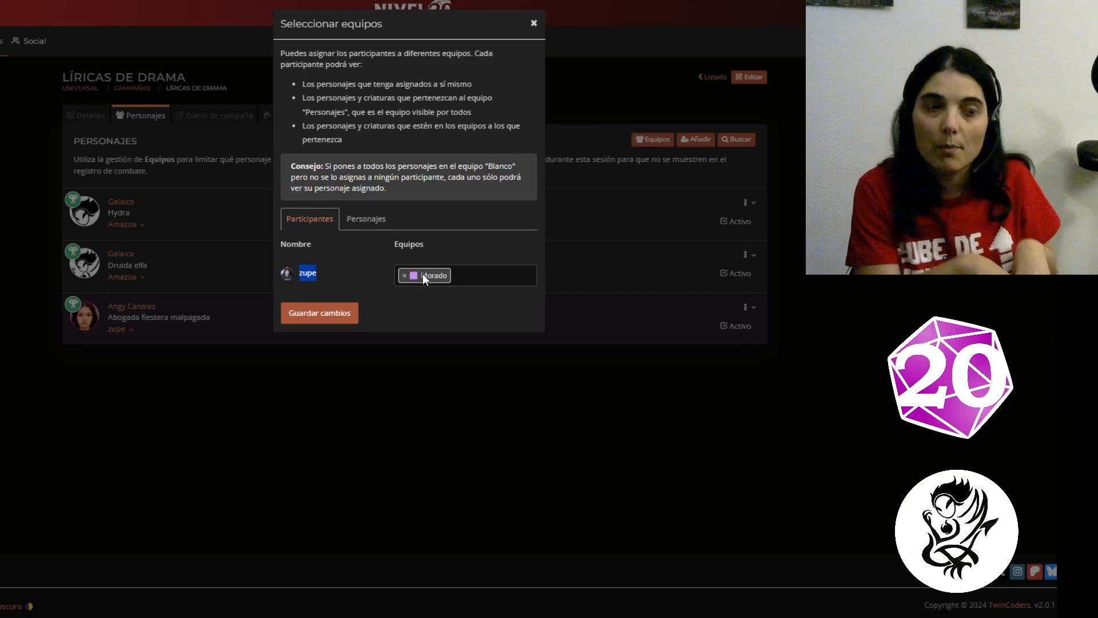
left_click(368, 219)
triple_click(309, 273)
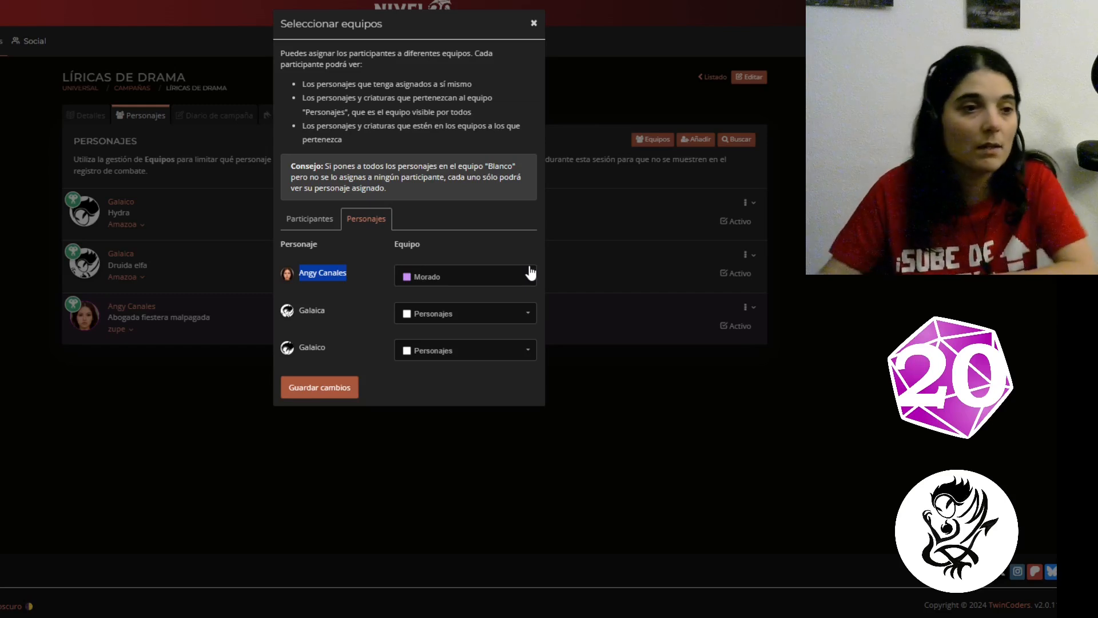
- Examine the teams available for Galaica, keeping Personajes, and close the team selection without saving
left_click(466, 318)
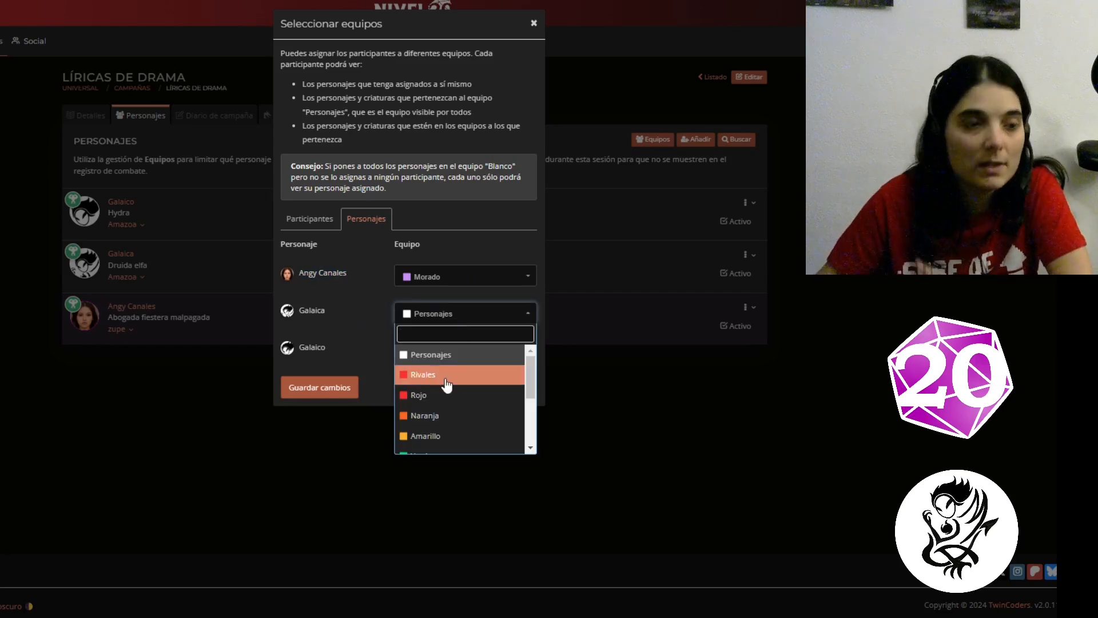
left_click(334, 201)
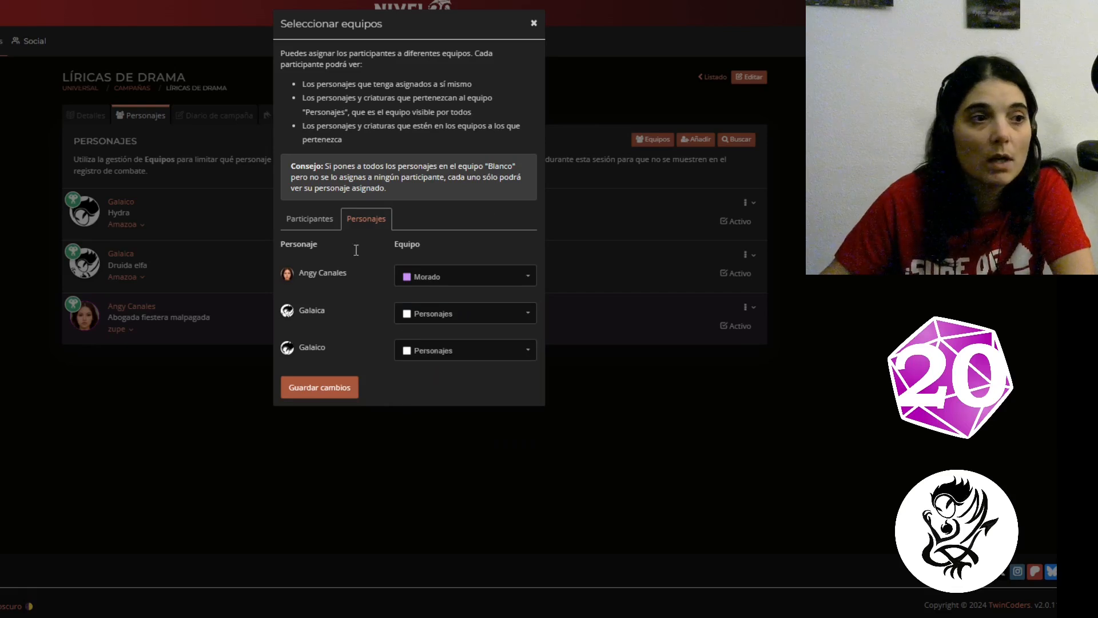
left_click(317, 220)
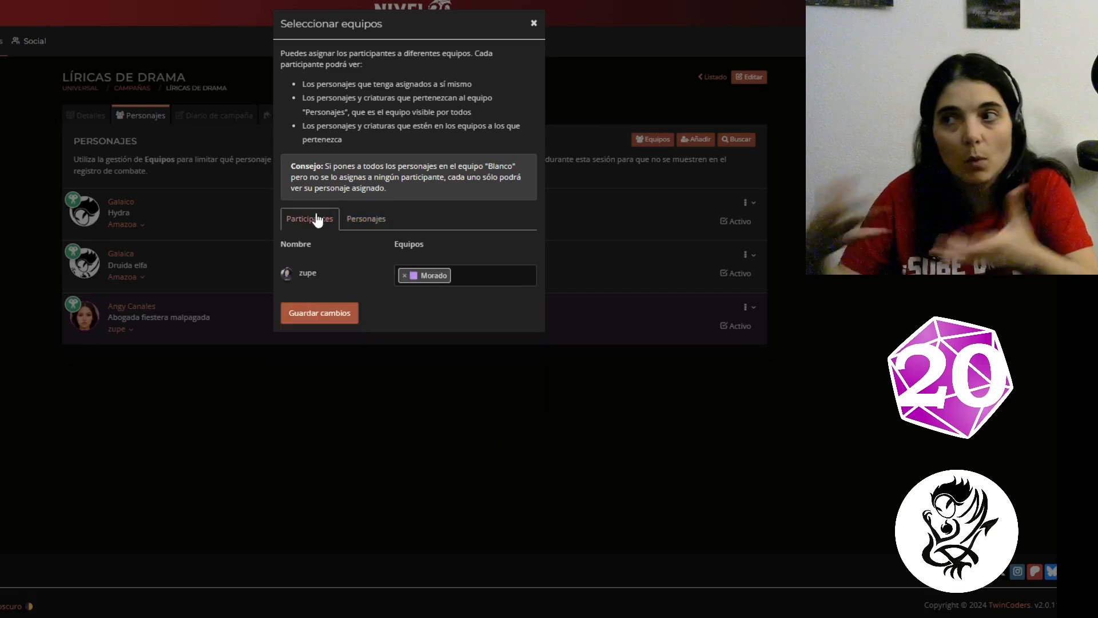
left_click(534, 23)
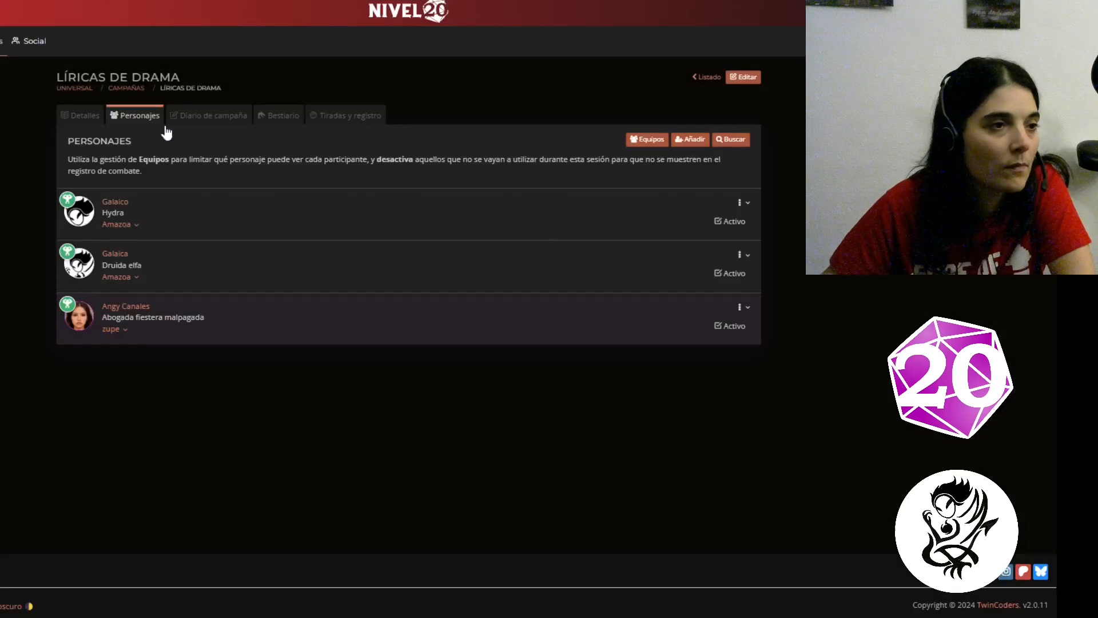
- Toggle Galaico's Activo setting in the campaign and leave the character deactivated
left_click(720, 224)
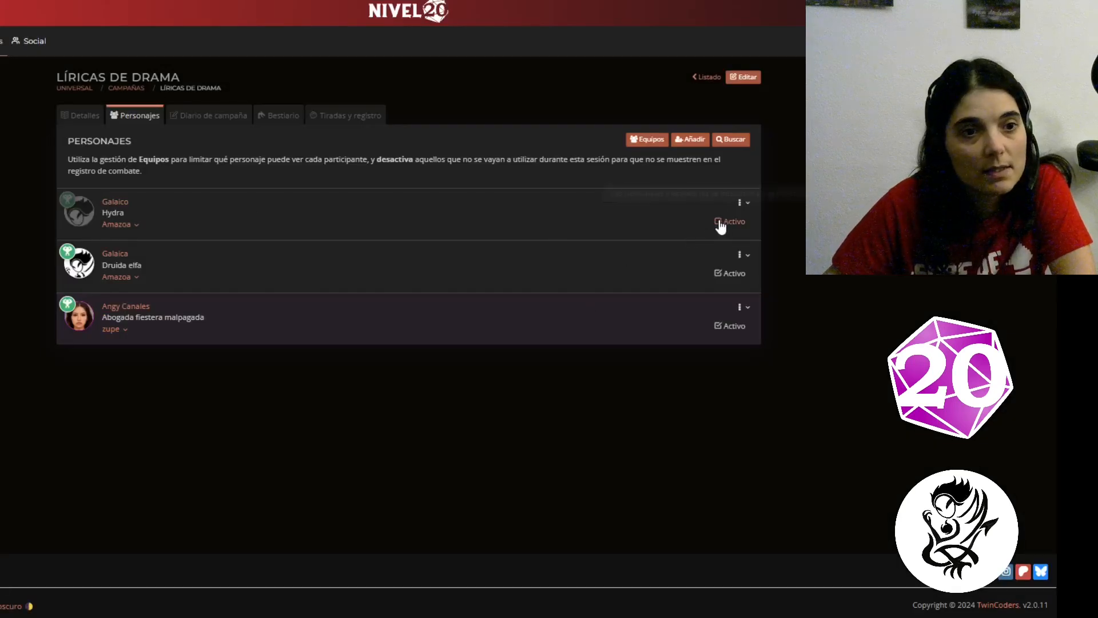
left_click(721, 227)
left_click(720, 227)
left_click(720, 227)
left_click(720, 227)
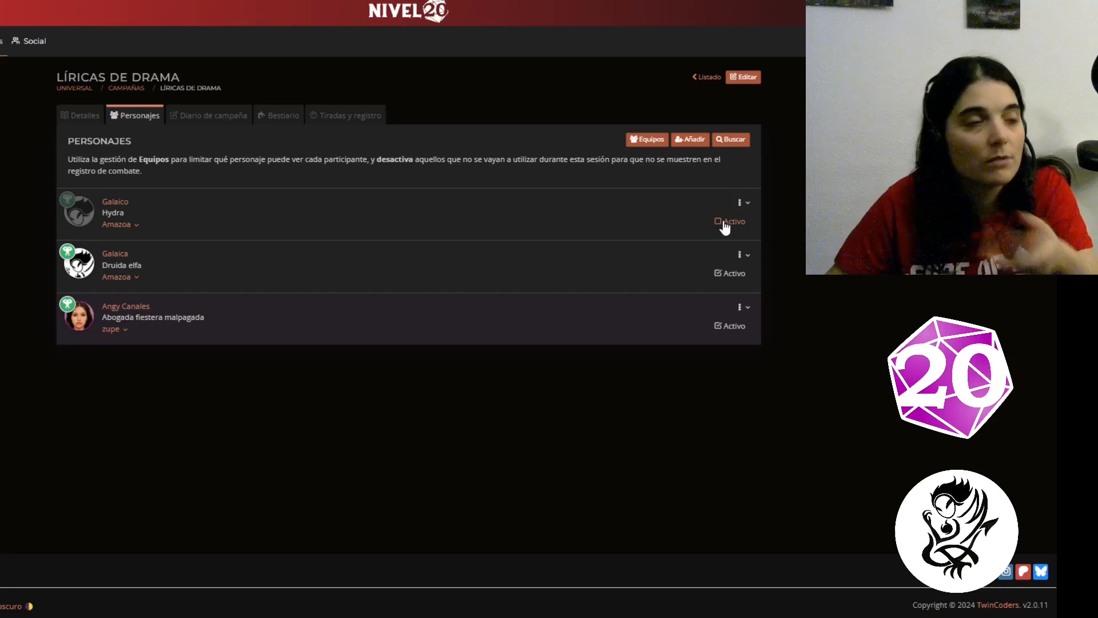
- View the campaign diary and bestiary, and open the creature Criatura for editing on its own page
left_click(216, 117)
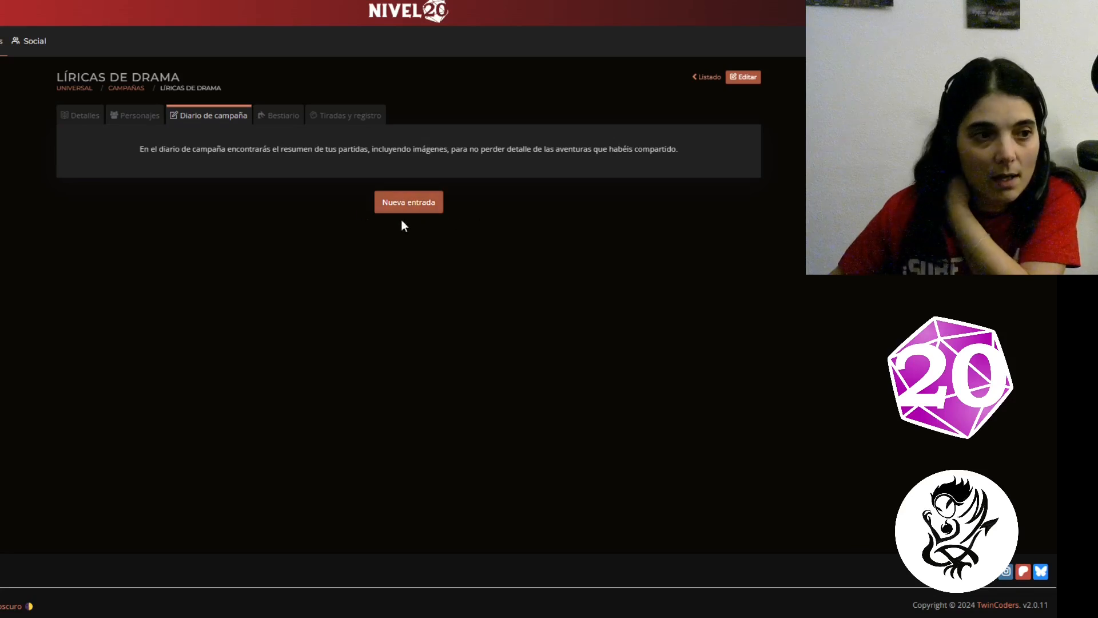
left_click(285, 124)
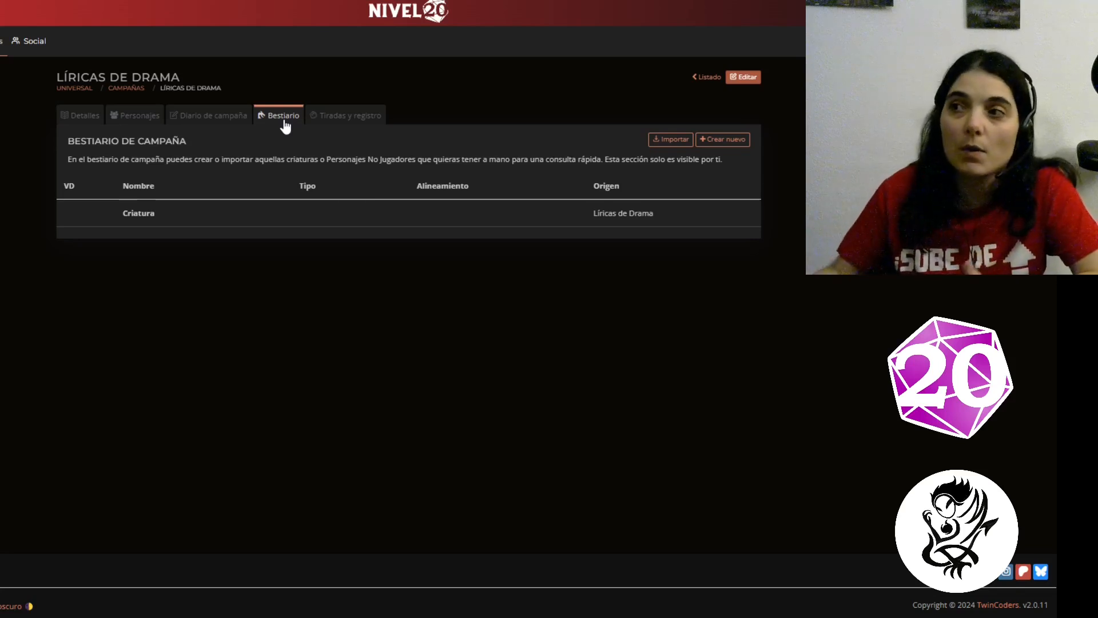
left_click(654, 216)
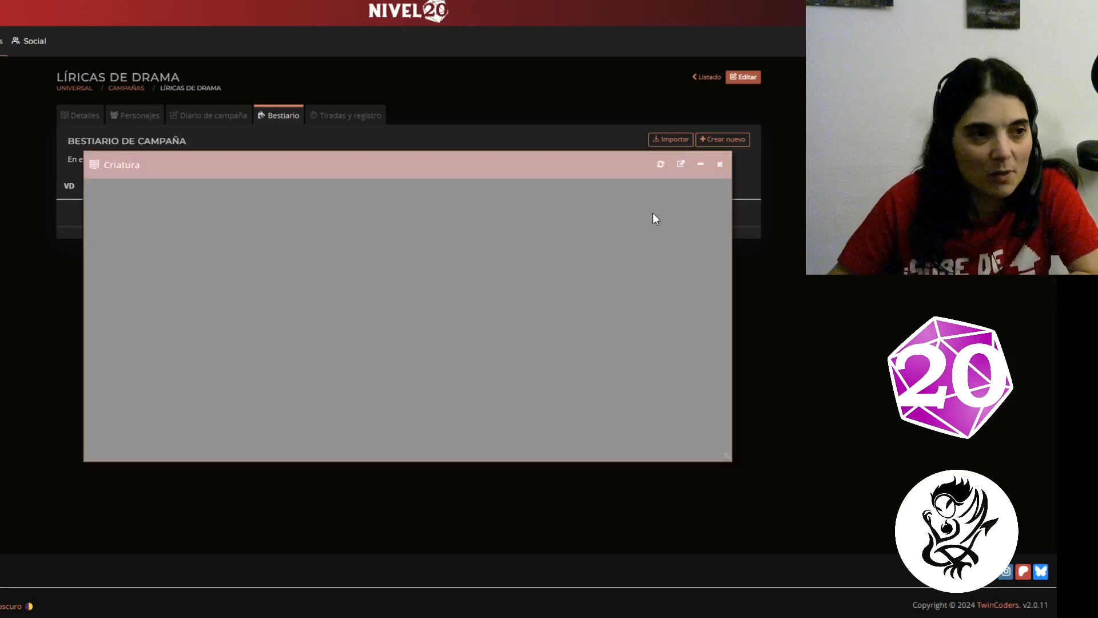
left_click(679, 166)
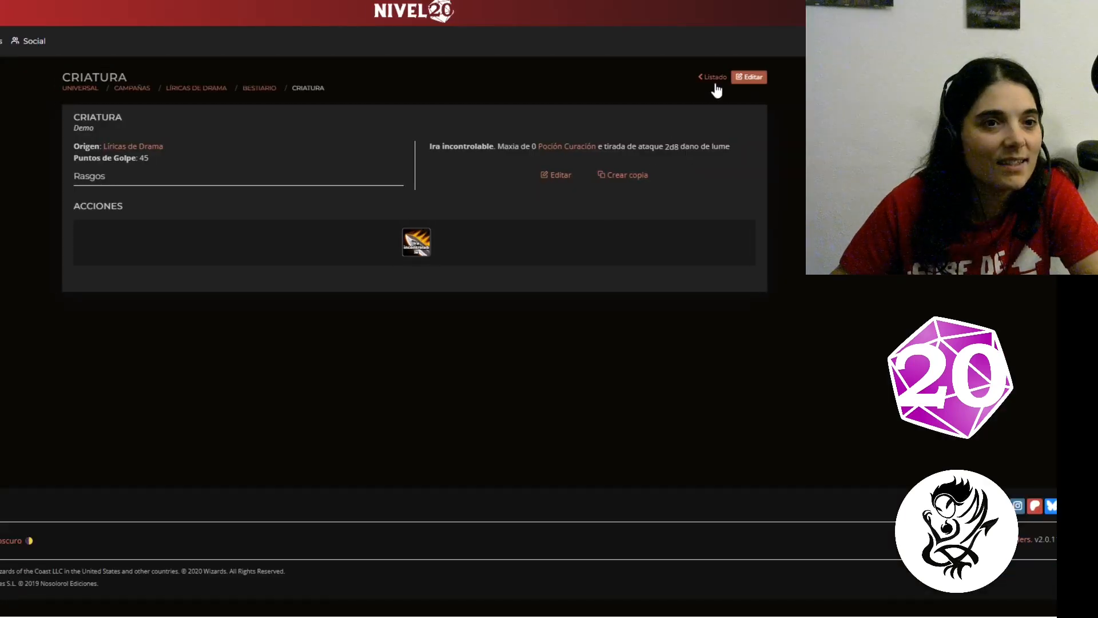
left_click(752, 77)
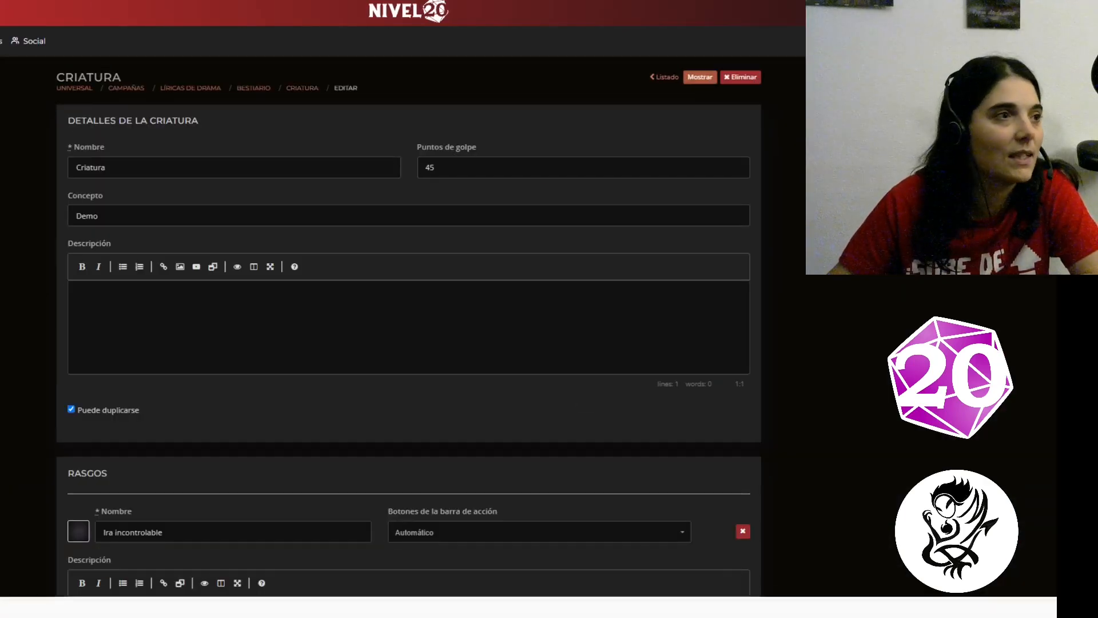
- Close Criatura's floating window in the campaign bestiary and return to the creature's editing page
key("ctrl+Tab")
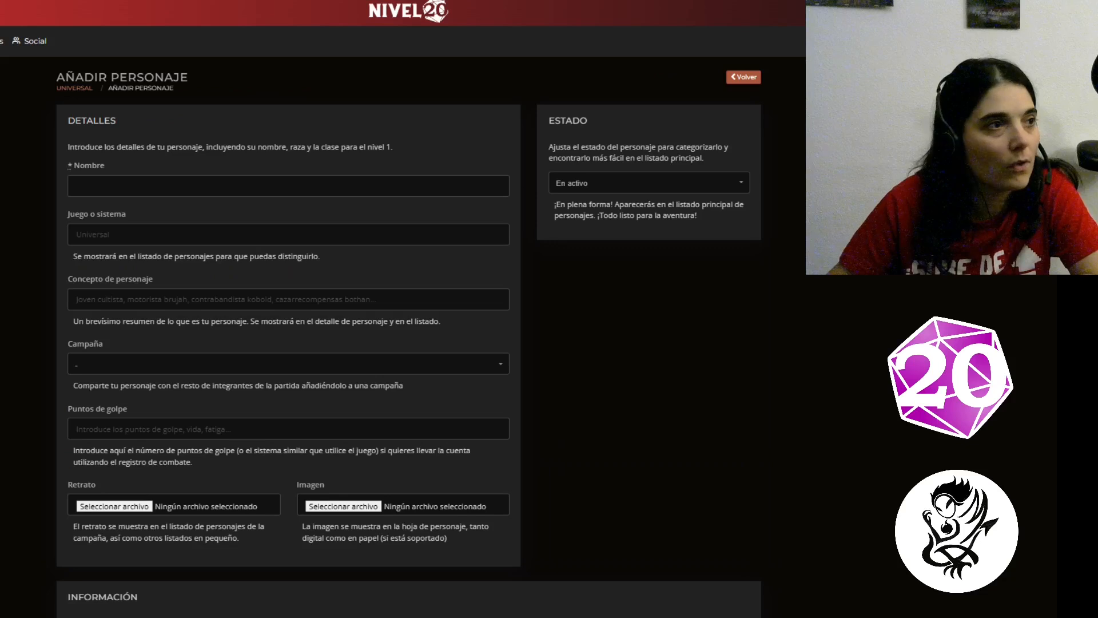
key("ctrl+Tab")
left_click(713, 164)
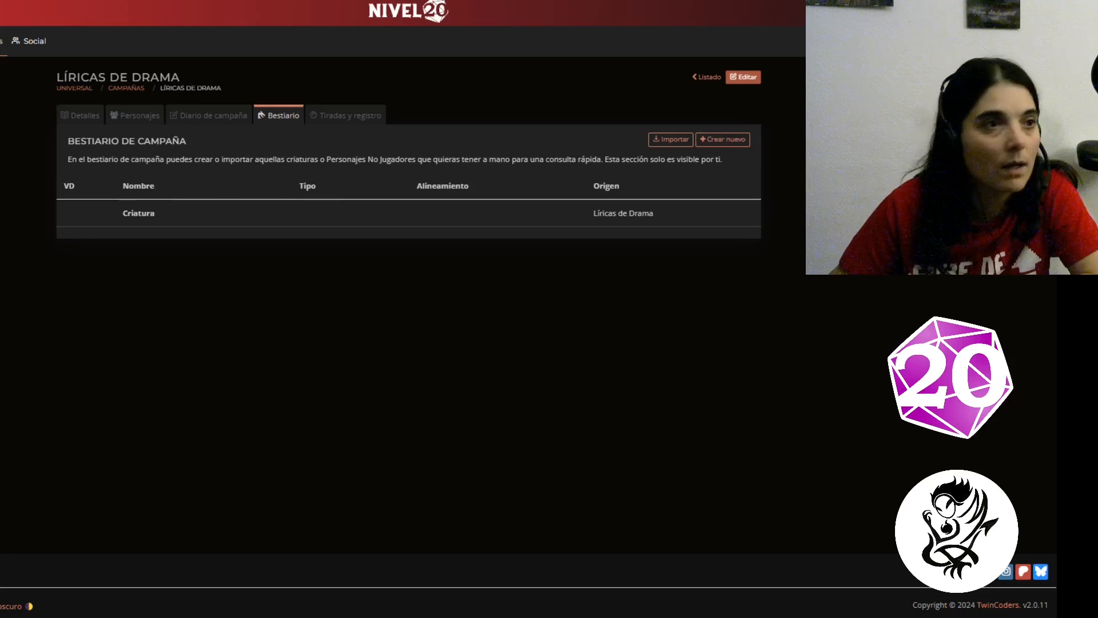
key("ctrl+Tab")
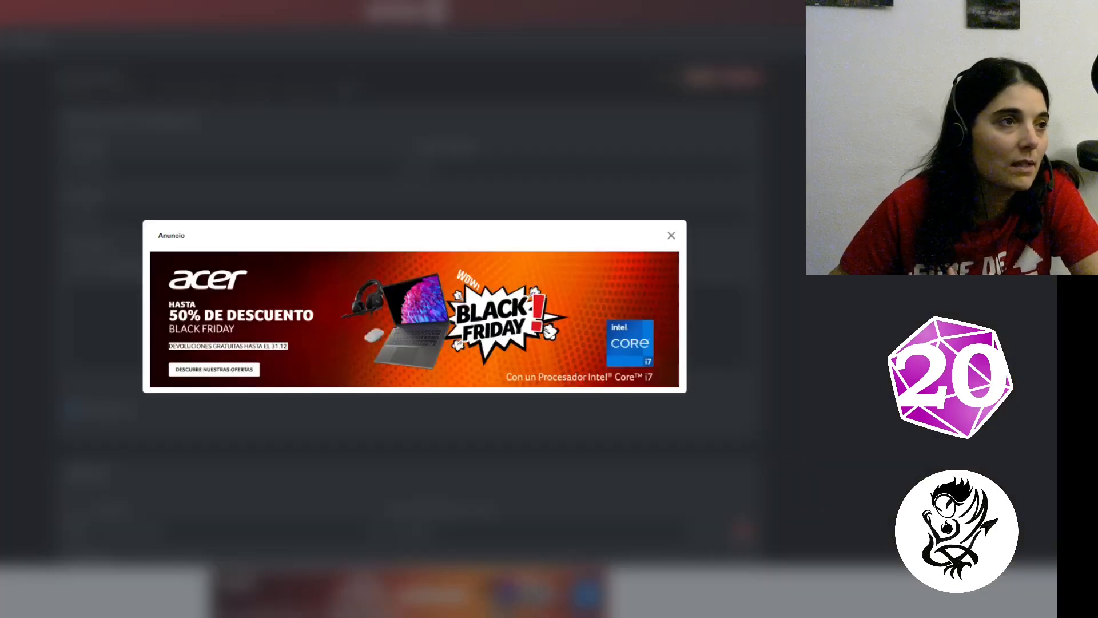
- Close the advertisement and examine Criatura's name, hit points, concept, description and Puede duplicarse setting
left_click(105, 71)
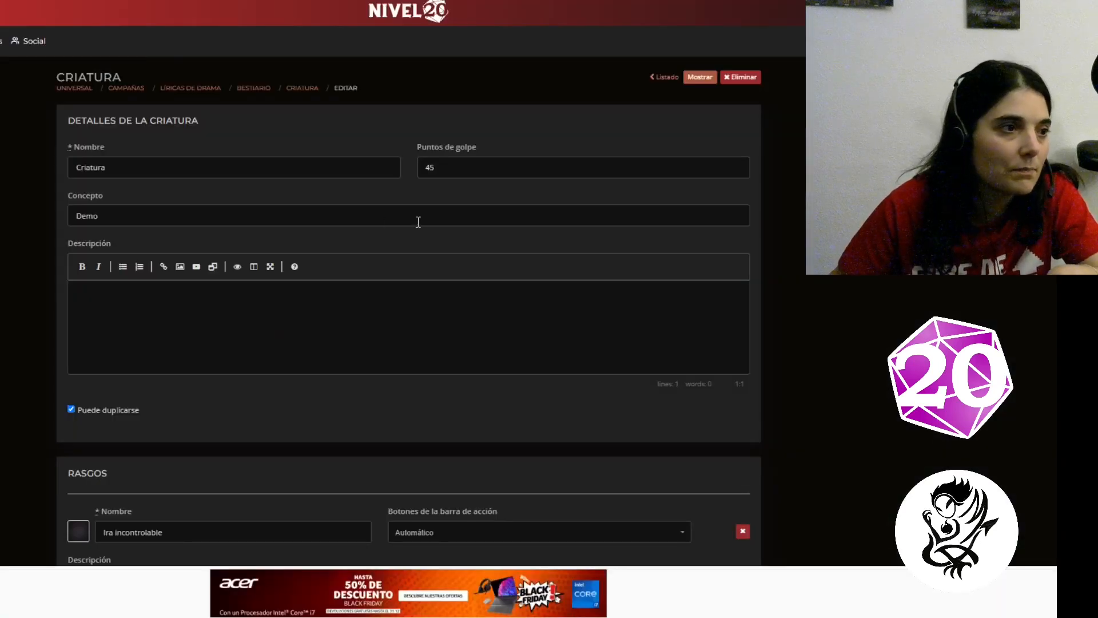
left_click_drag(446, 166, 422, 165)
double_click(192, 167)
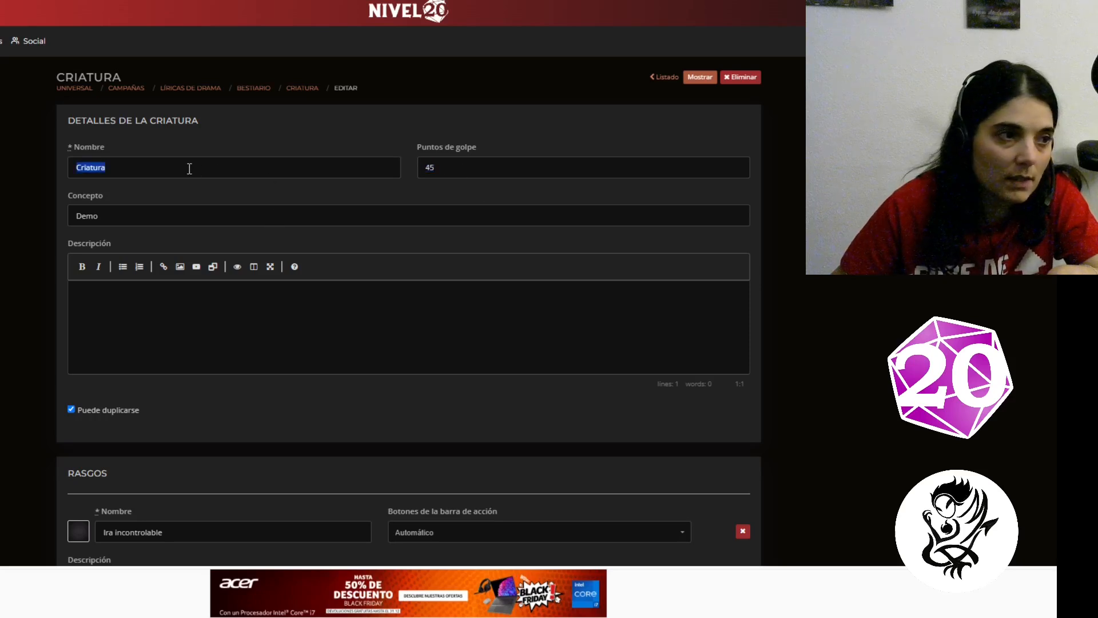
double_click(477, 166)
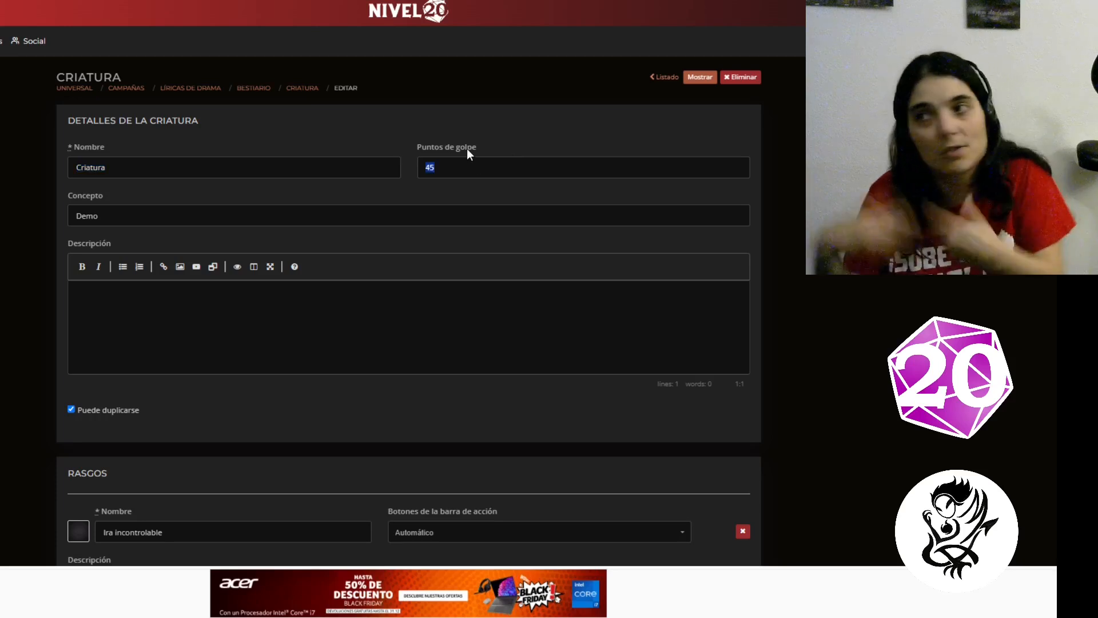
double_click(241, 221)
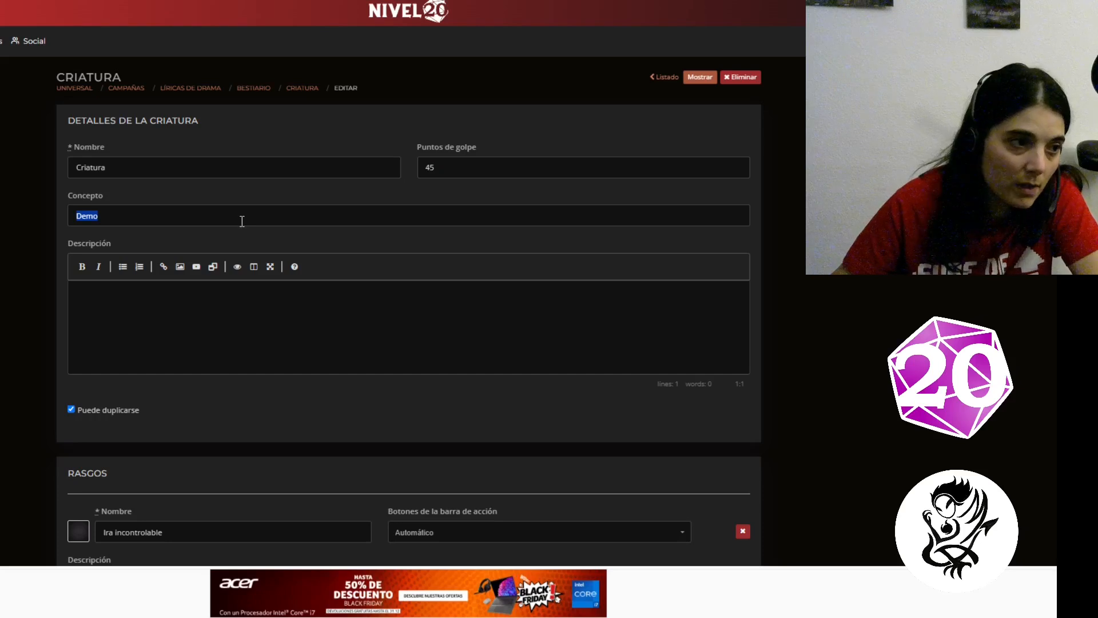
left_click(234, 323)
scroll(113, 329, "down", 1)
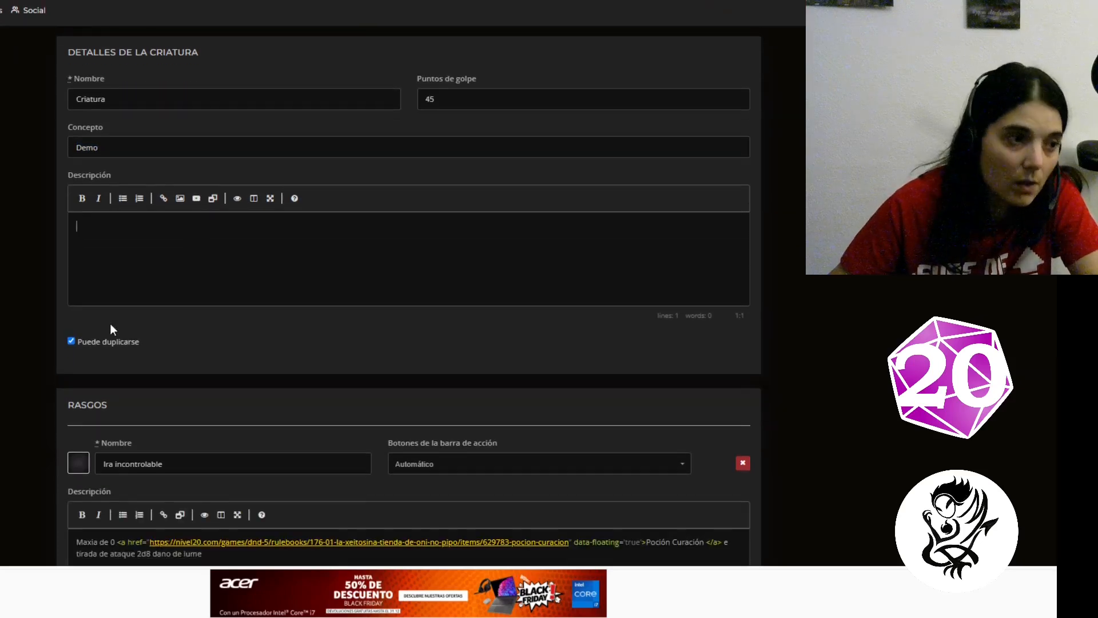
double_click(103, 341)
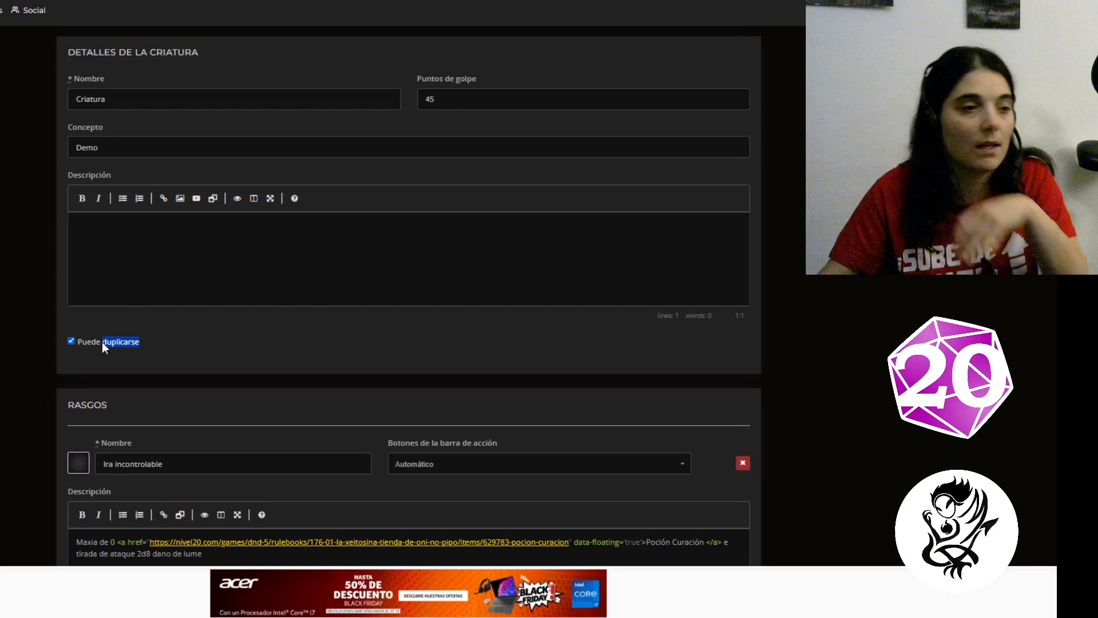
- Examine the trait Ira incontrolable in Rasgos, including its action bar button options and description text
scroll(211, 336, "down", 1)
scroll(86, 321, "down", 1)
left_click(64, 268)
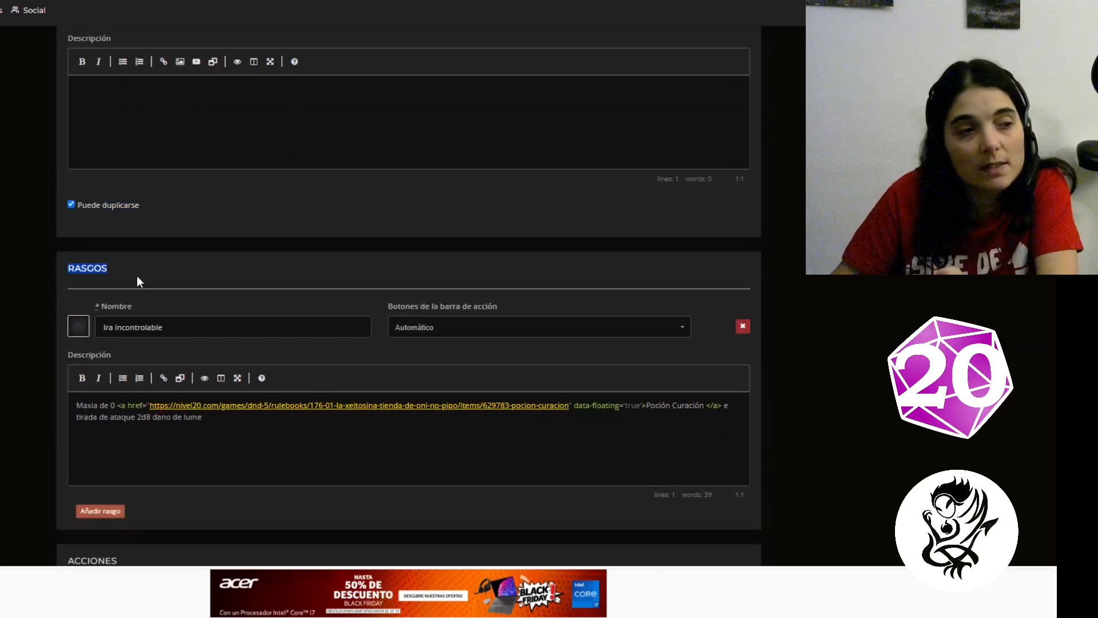
scroll(136, 276, "down", 1)
double_click(128, 259)
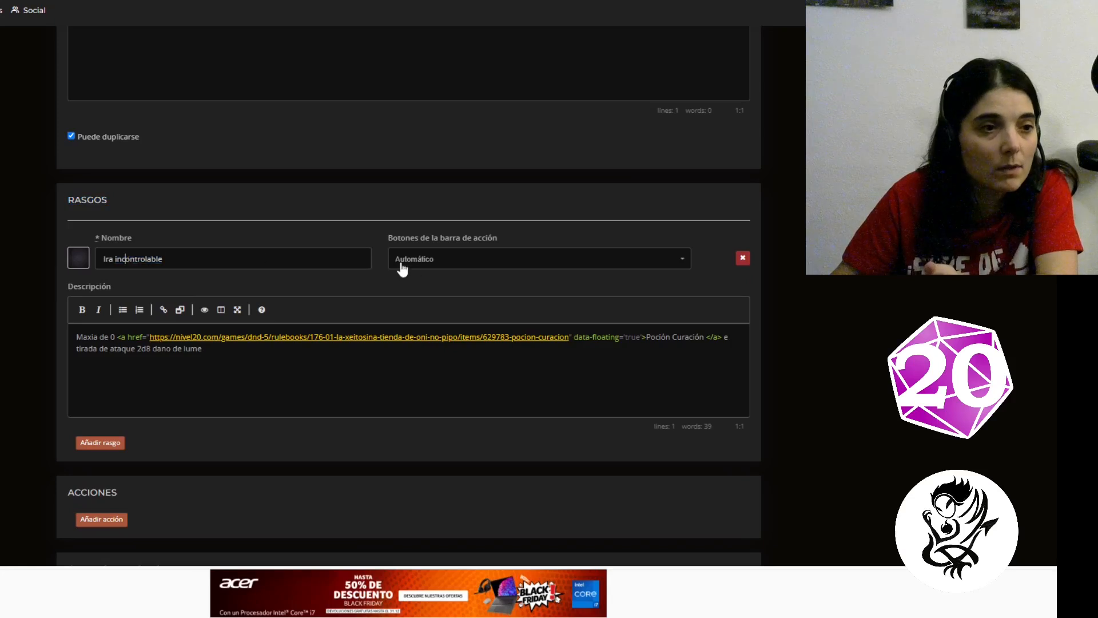
left_click(426, 263)
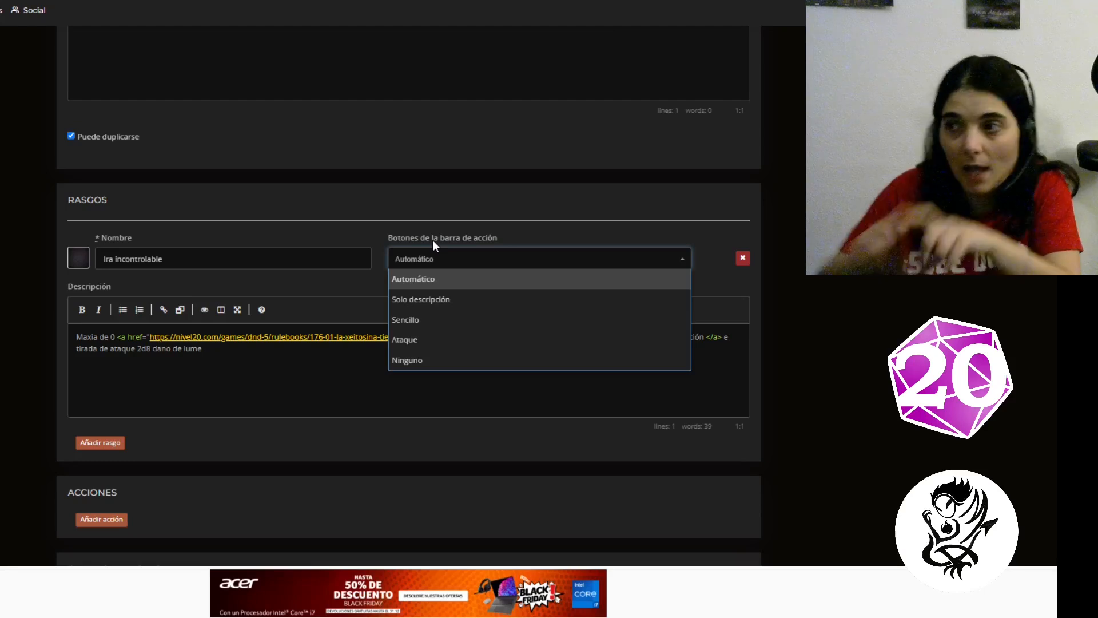
left_click(397, 222)
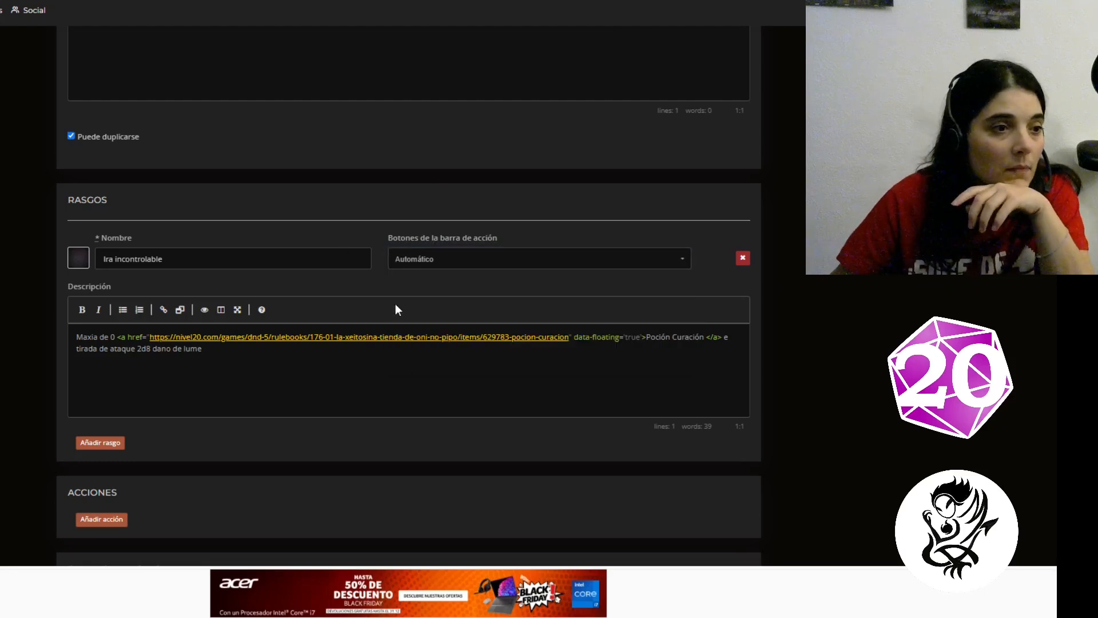
triple_click(100, 337)
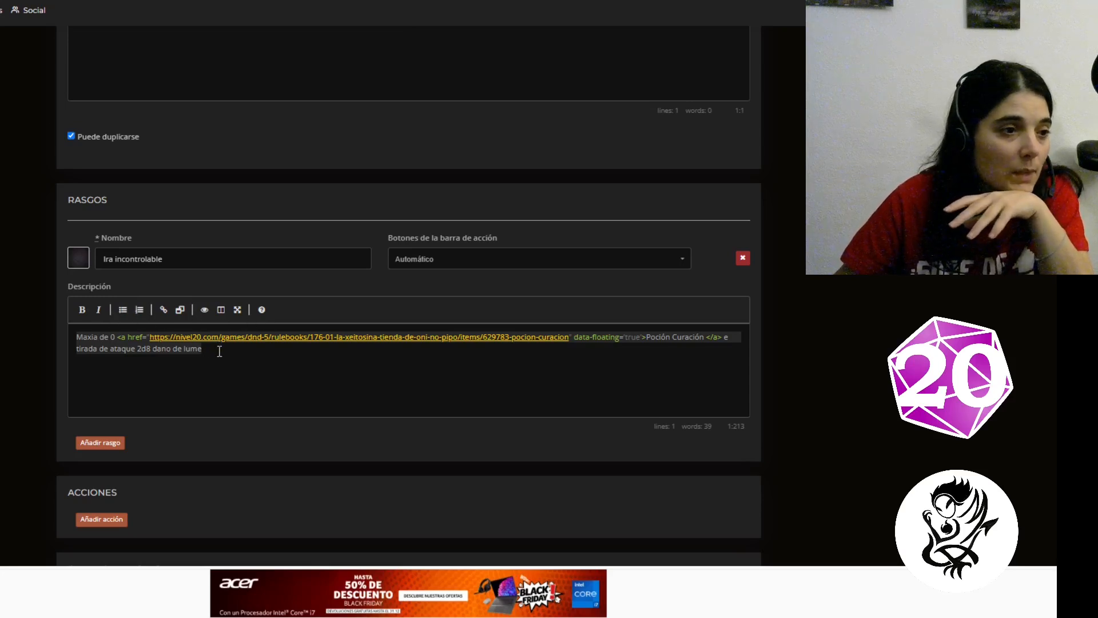
- Examine the link options for the trait's description, trying the Dotes category, and close without adding a link
left_click(164, 310)
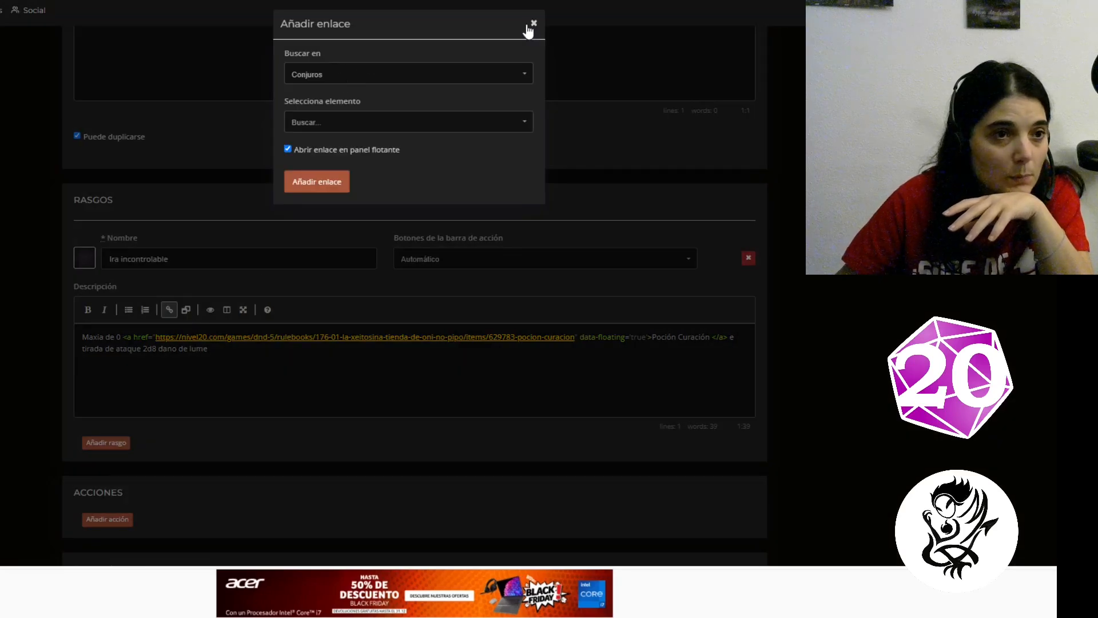
left_click(421, 71)
left_click(421, 71)
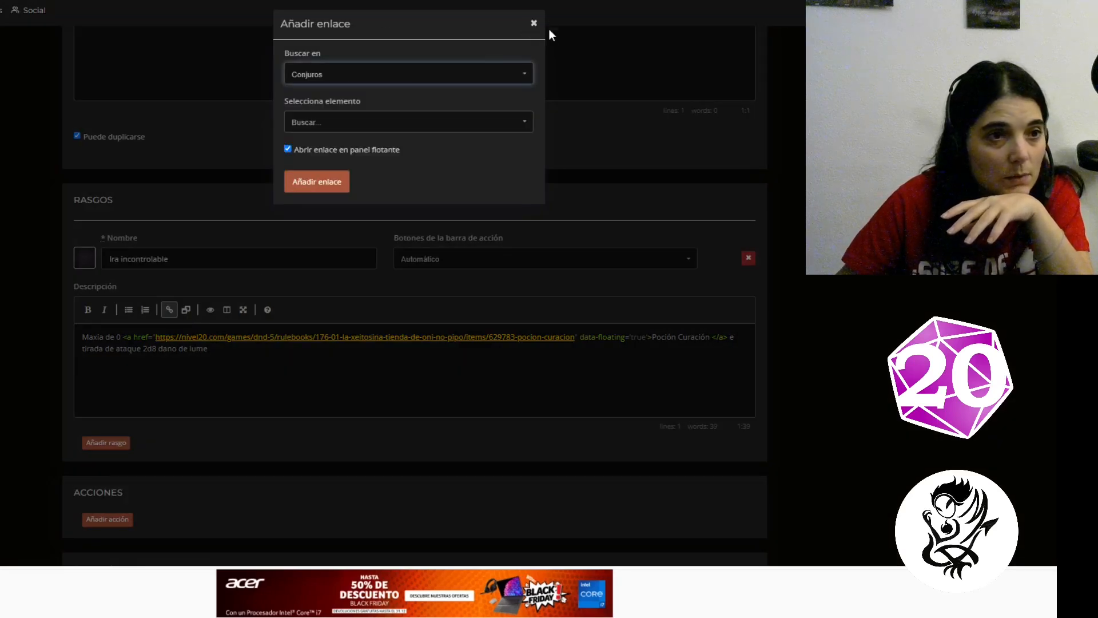
left_click(534, 24)
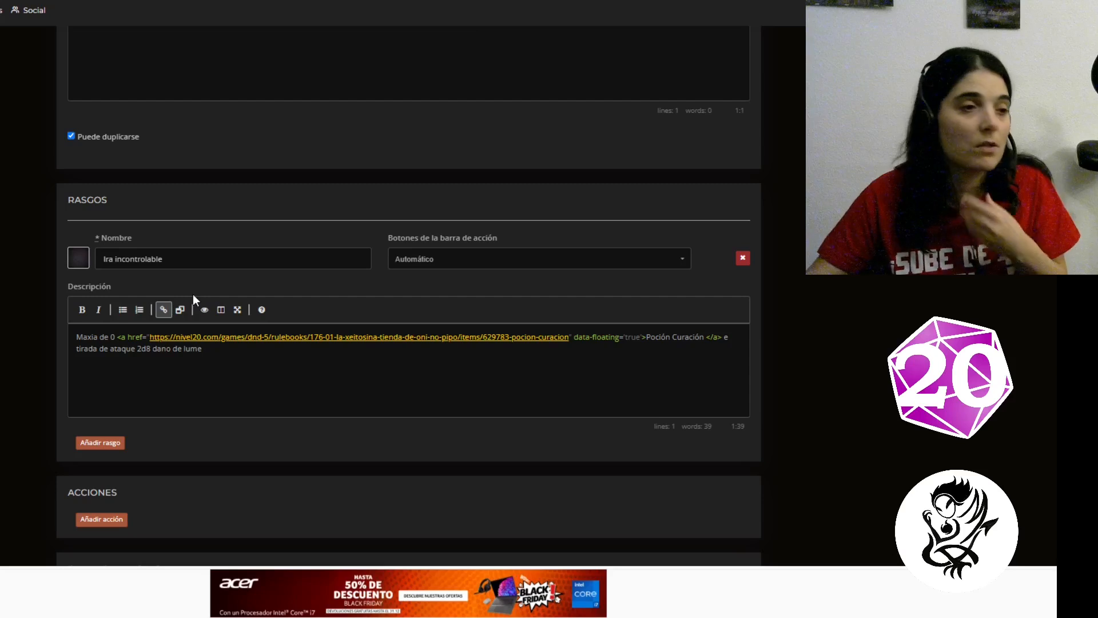
left_click(184, 308)
left_click(367, 83)
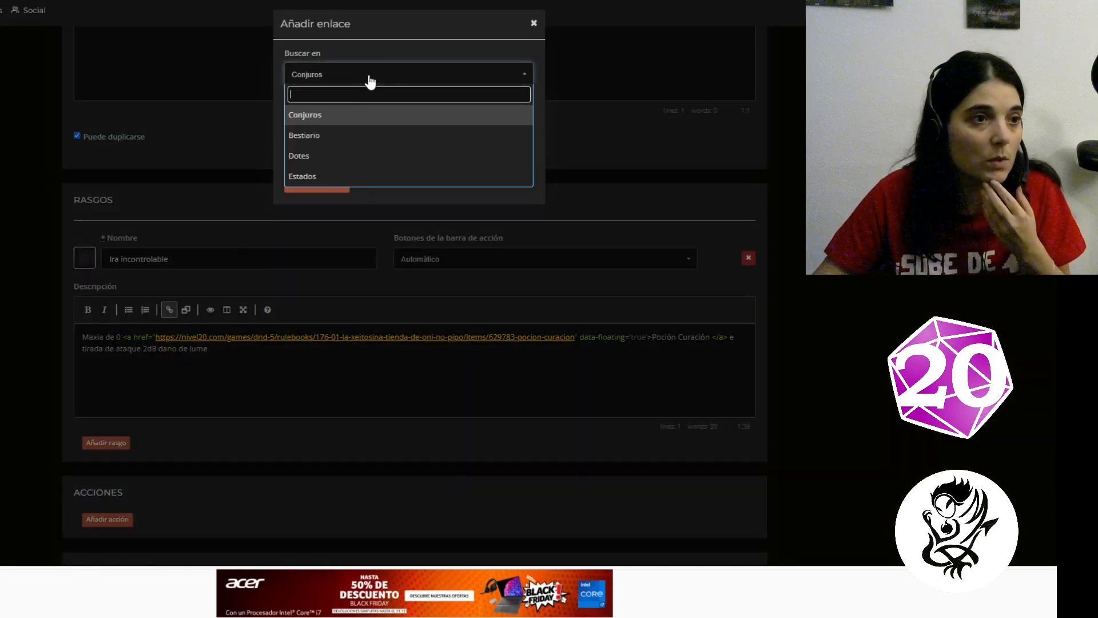
left_click(366, 158)
left_click(360, 126)
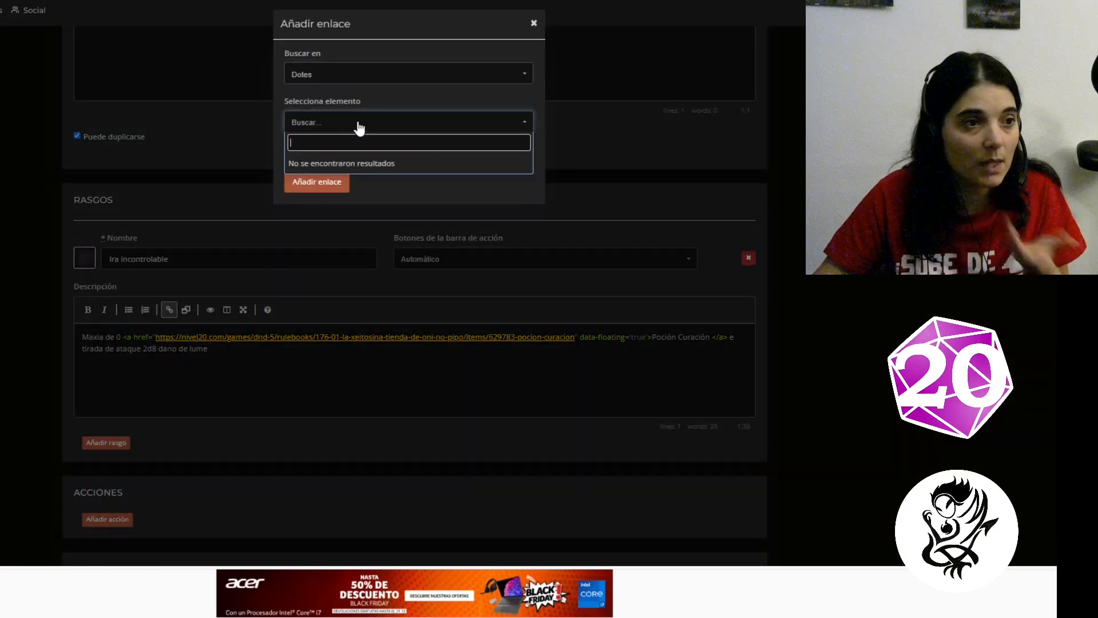
left_click(344, 312)
left_click_drag(116, 338, 725, 332)
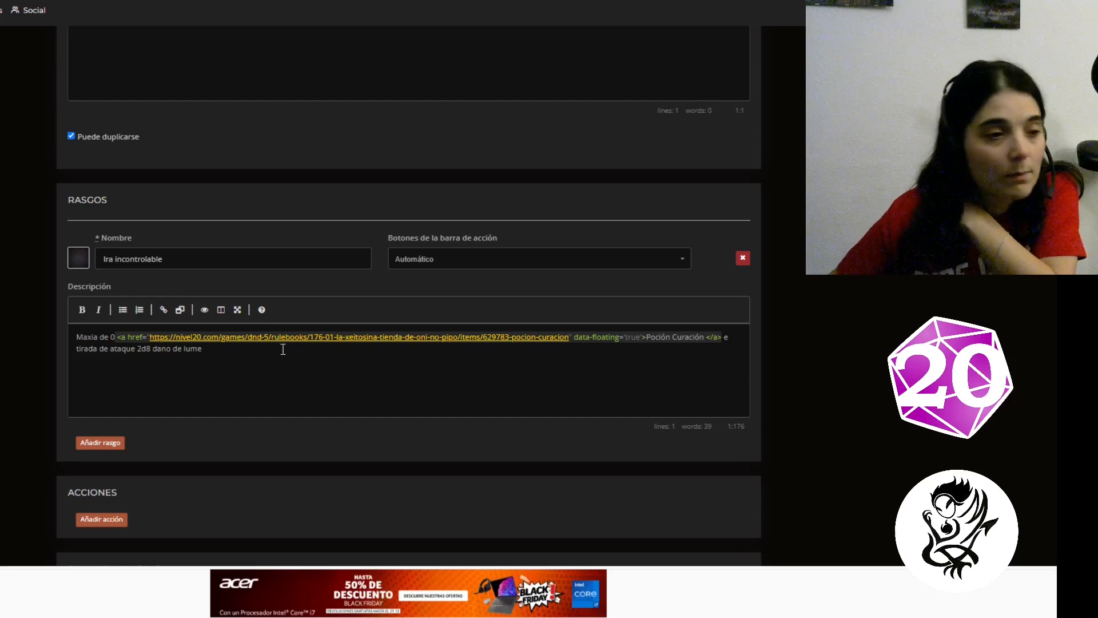
- Examine the Acciones, Cuadro de notas and Nuevas acciones sections of the creature's form
scroll(282, 355, "down", 2)
scroll(282, 355, "down", 1)
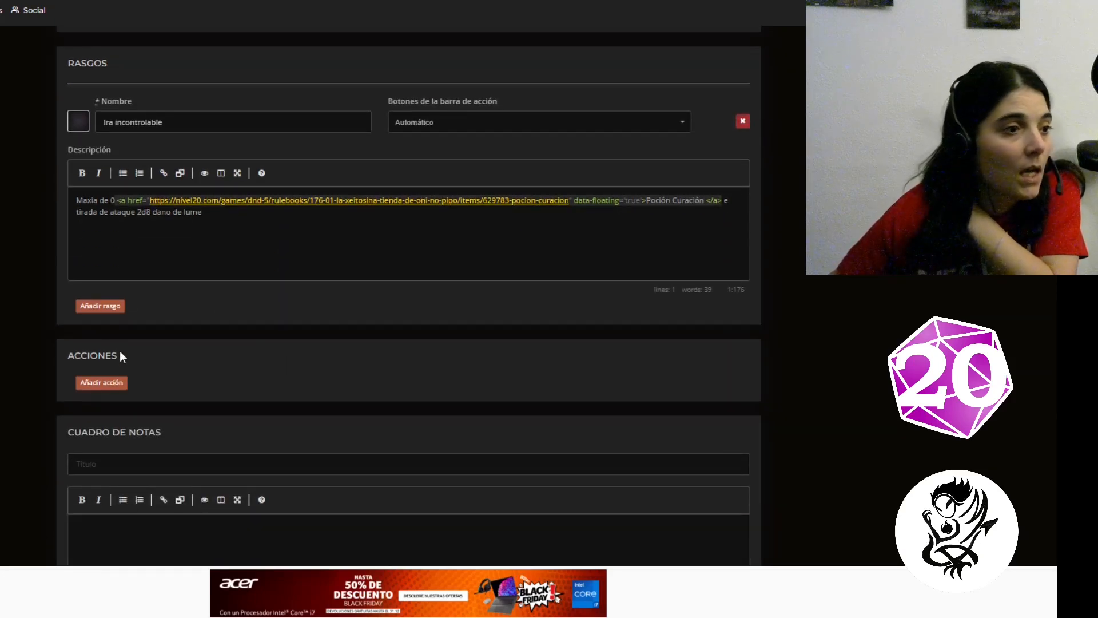
double_click(106, 352)
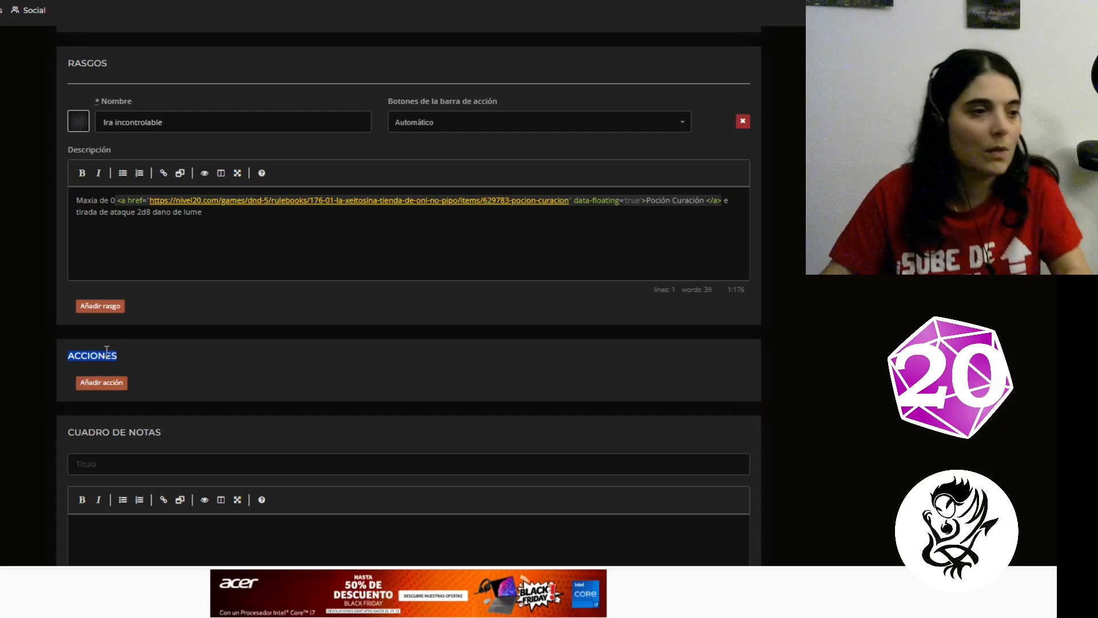
scroll(106, 350, "down", 1)
scroll(108, 342, "down", 2)
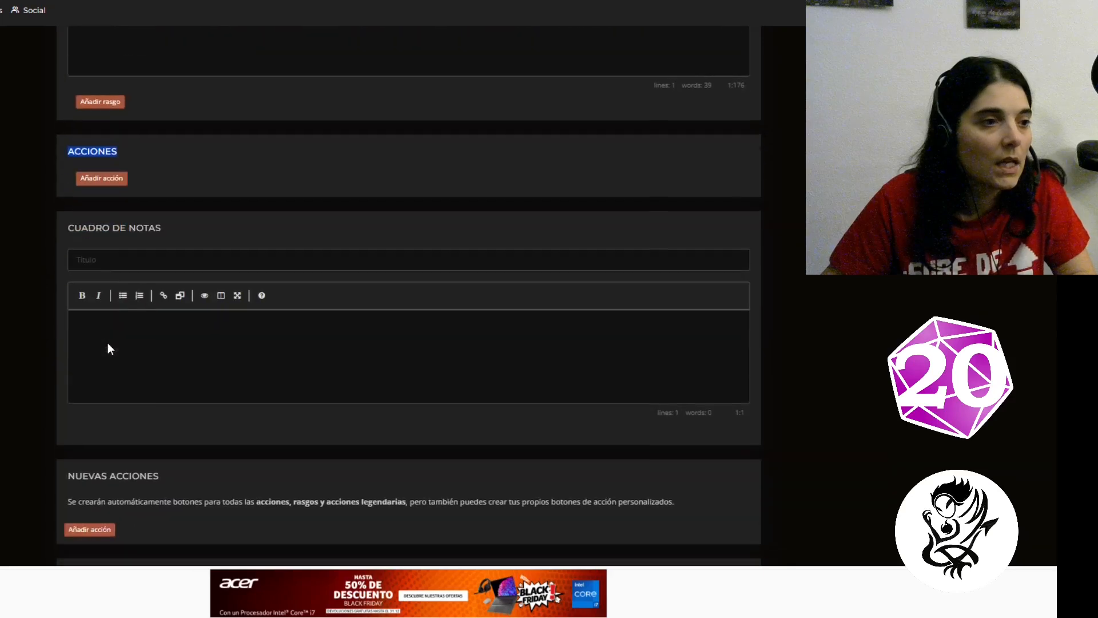
left_click(126, 256)
left_click(178, 375)
scroll(111, 395, "down", 1)
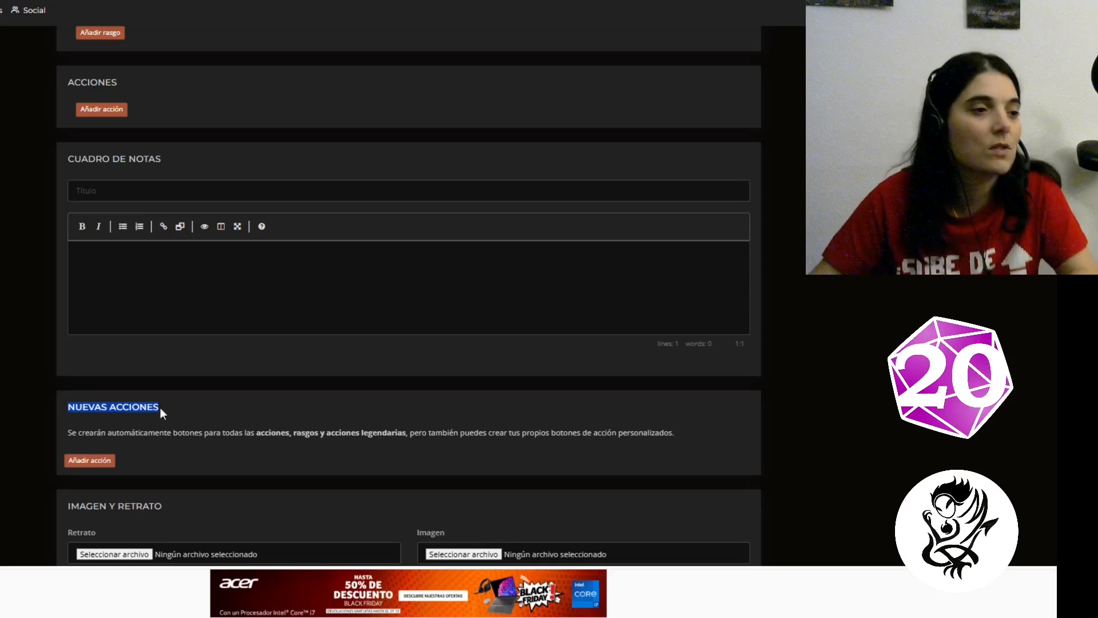
- Add a blank custom action under Nuevas acciones to inspect its fields and remove it
left_click(108, 462)
scroll(444, 443, "down", 2)
scroll(444, 440, "down", 2)
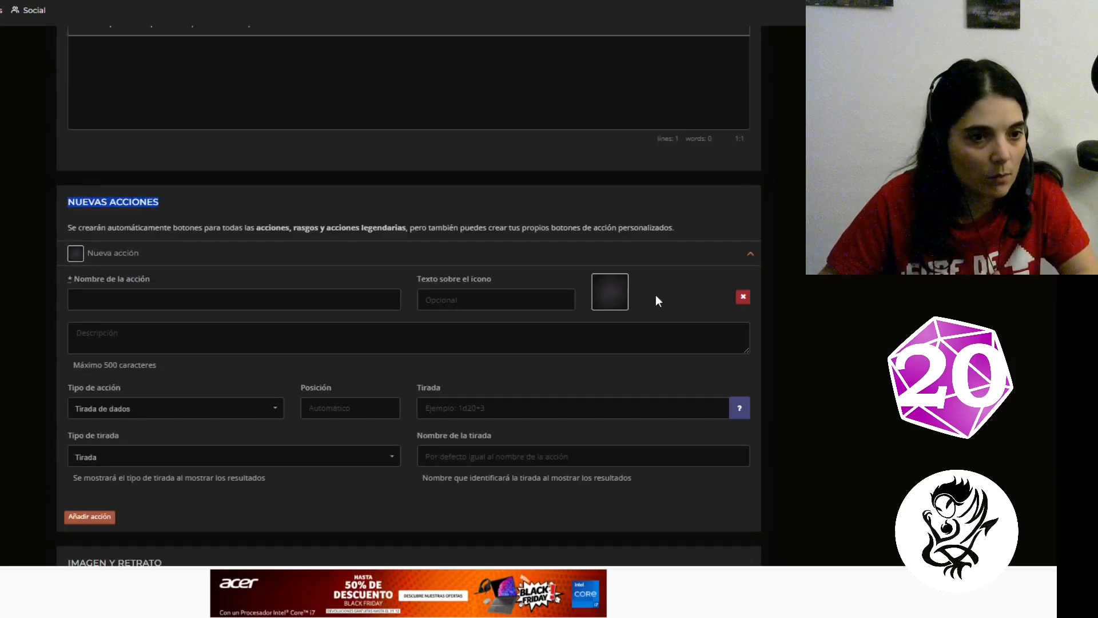
left_click(745, 295)
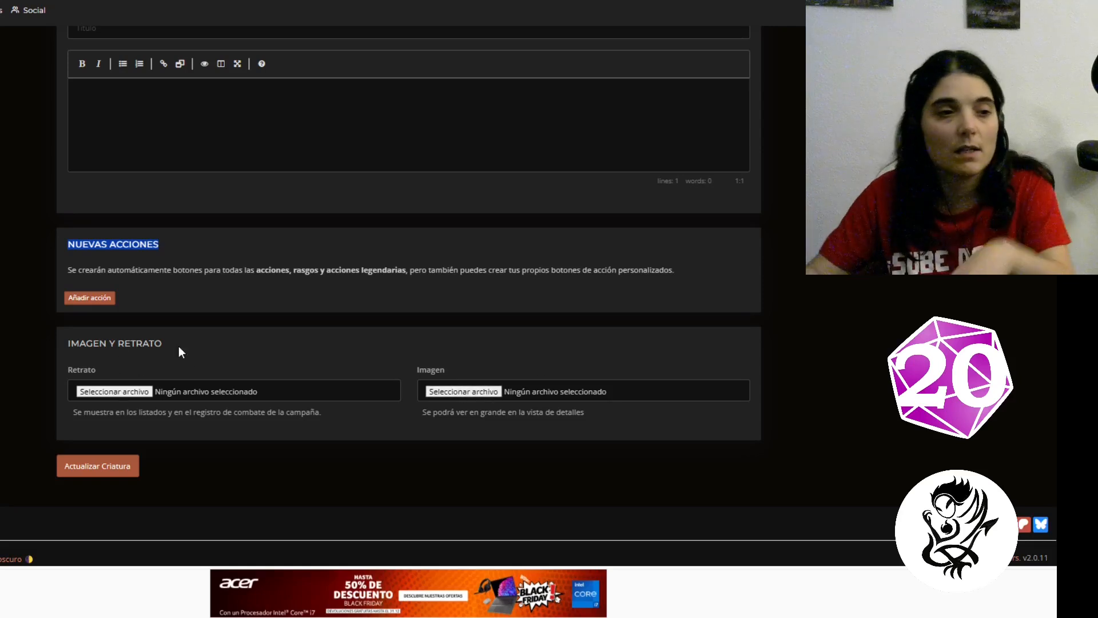
- Save the update to Criatura and roll its Ira incontrolable action
left_click(136, 466)
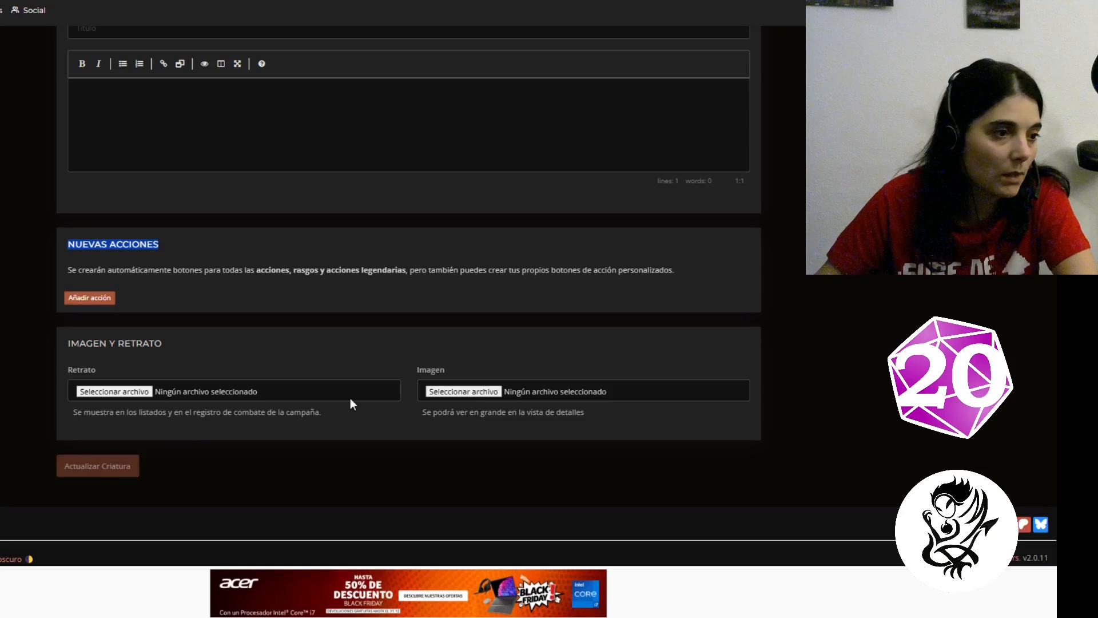
left_click(414, 279)
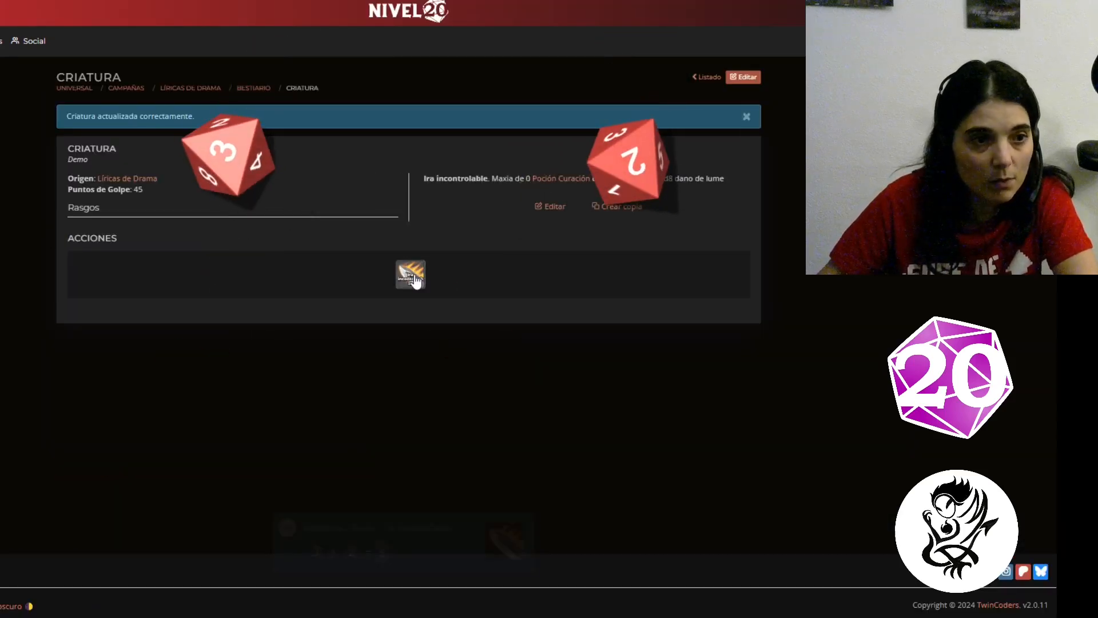
- Open the linked Poción Curación in a smaller floating window, roll its 2d4+2 healing, and close the window
left_click(563, 180)
left_click_drag(559, 165, 500, 189)
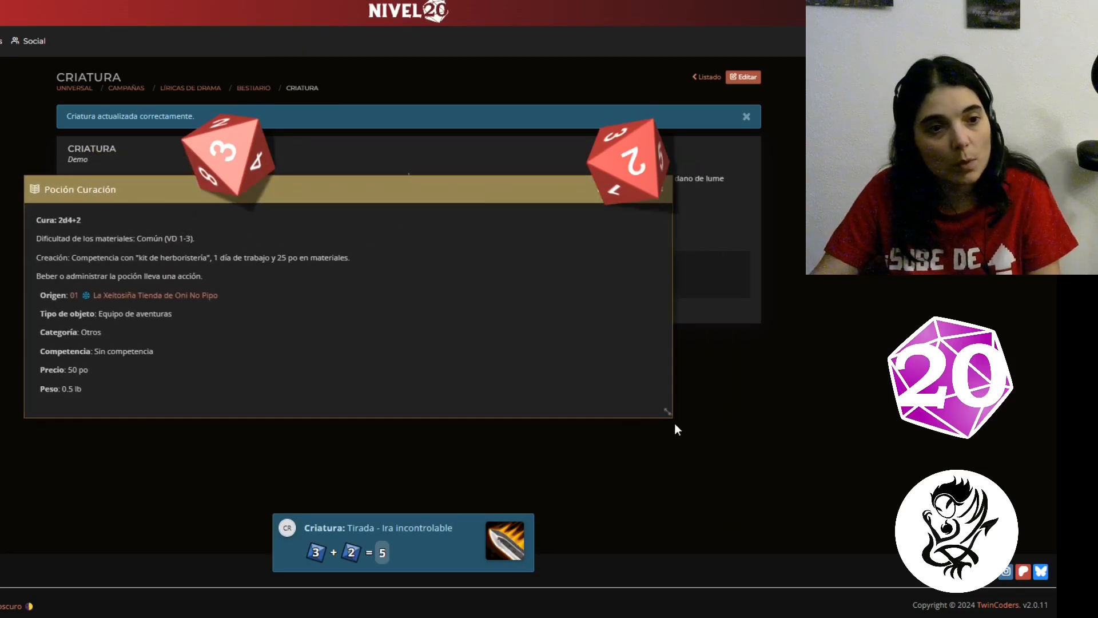
left_click_drag(667, 411, 433, 412)
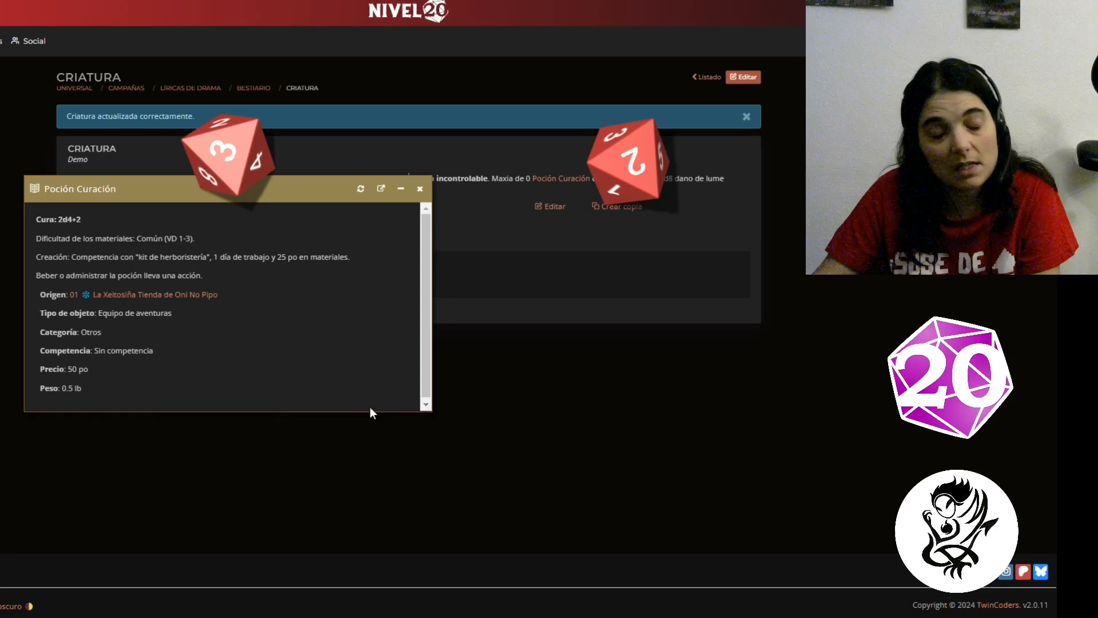
left_click(75, 221)
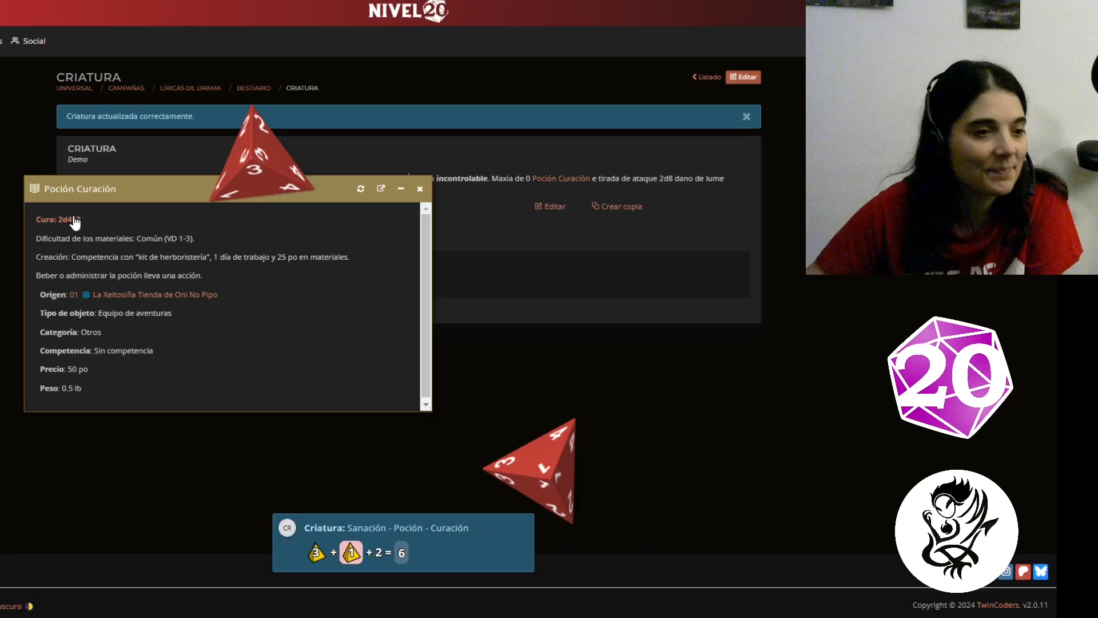
left_click(420, 189)
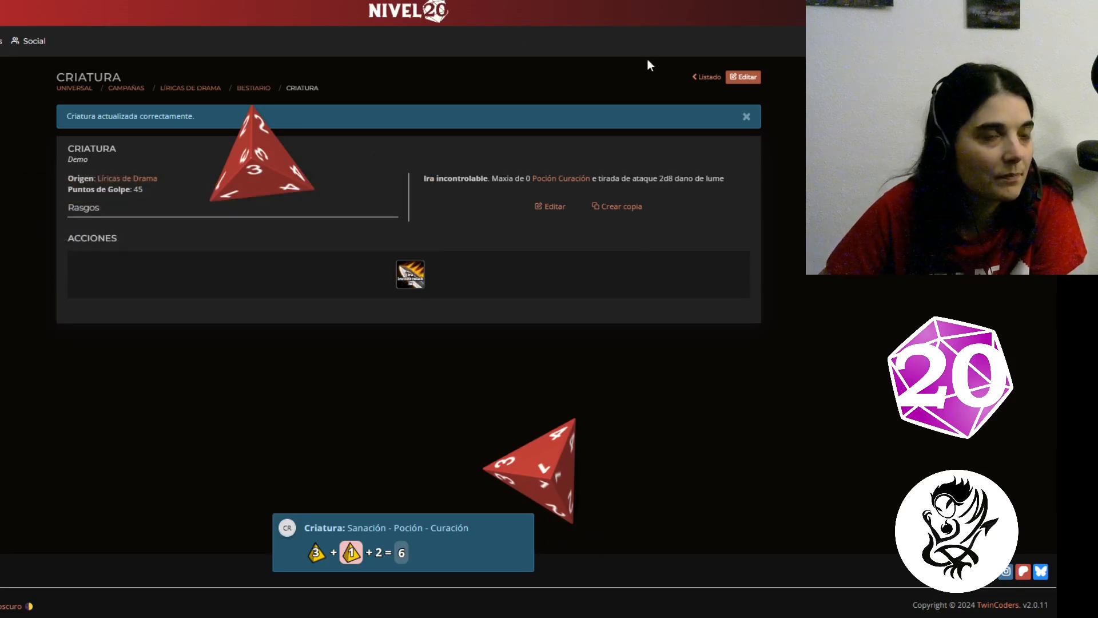
- Open the campaign's rolls and log view and remove both Criatura groups from the encounter, applying the change
left_click(253, 88)
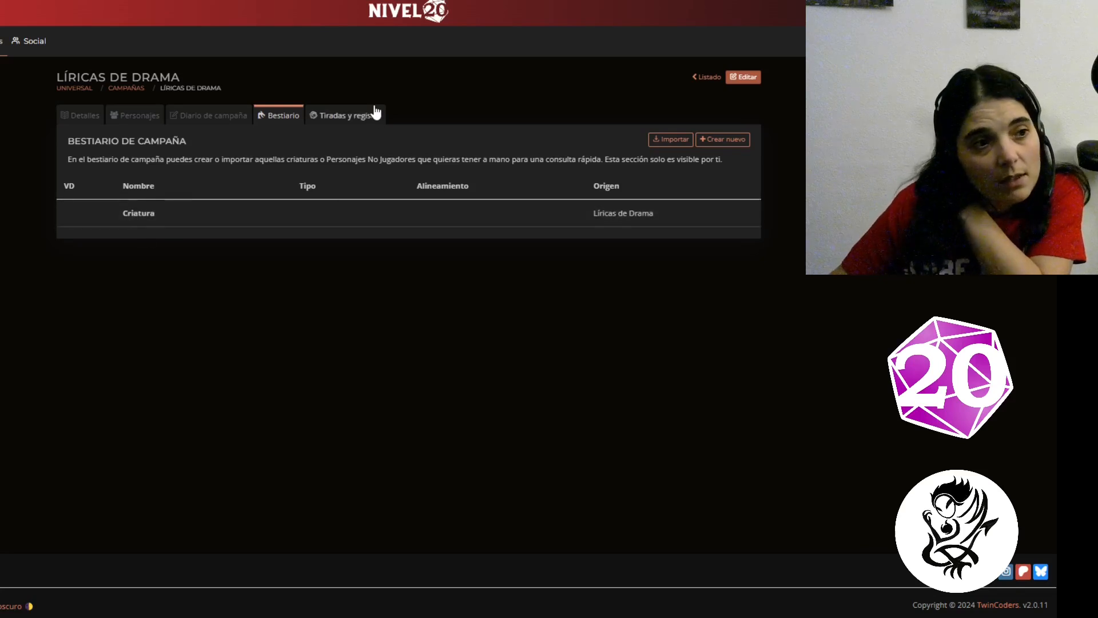
left_click(360, 117)
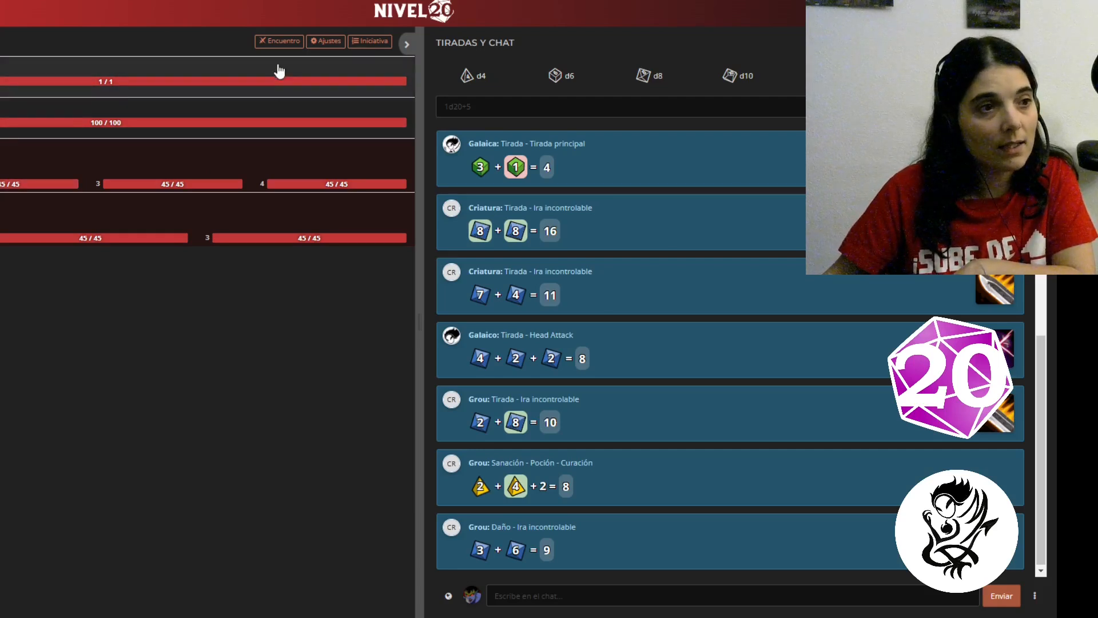
left_click(275, 46)
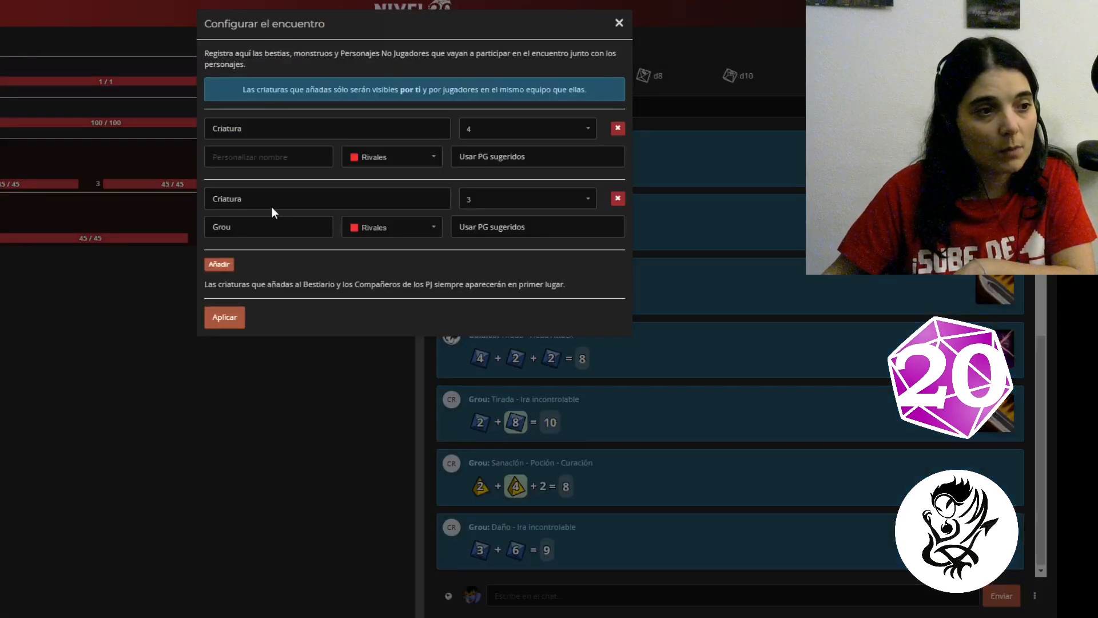
left_click(616, 131)
left_click(616, 131)
left_click(224, 177)
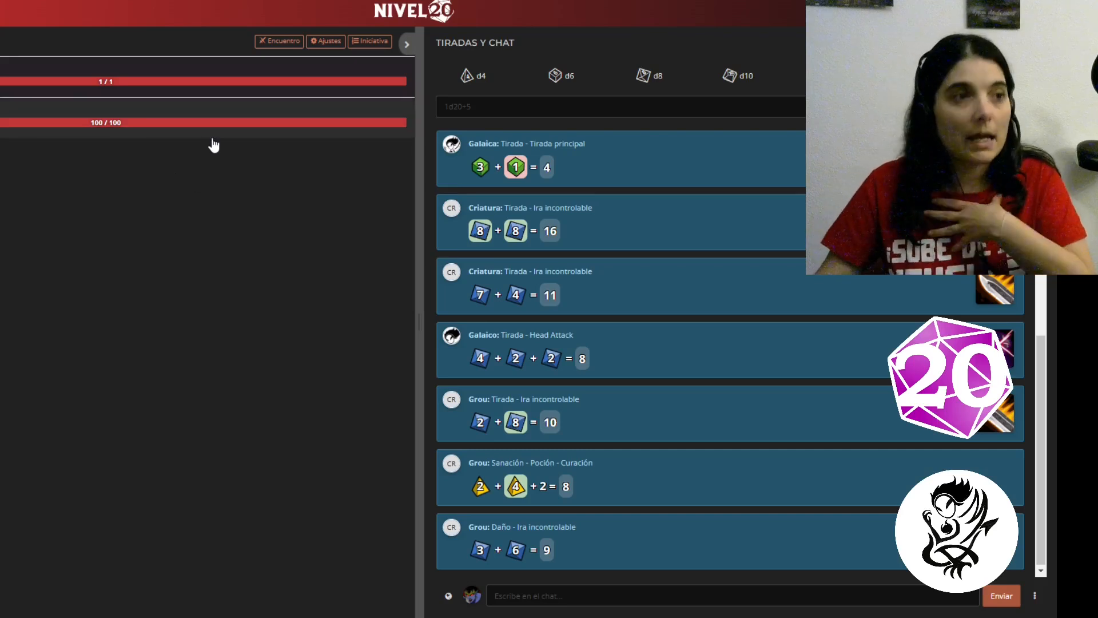
- Add four Criatura to the encounter under the name Snakes, keeping the Rivales team and Usar PG sugeridos, and apply the configuration
left_click(269, 42)
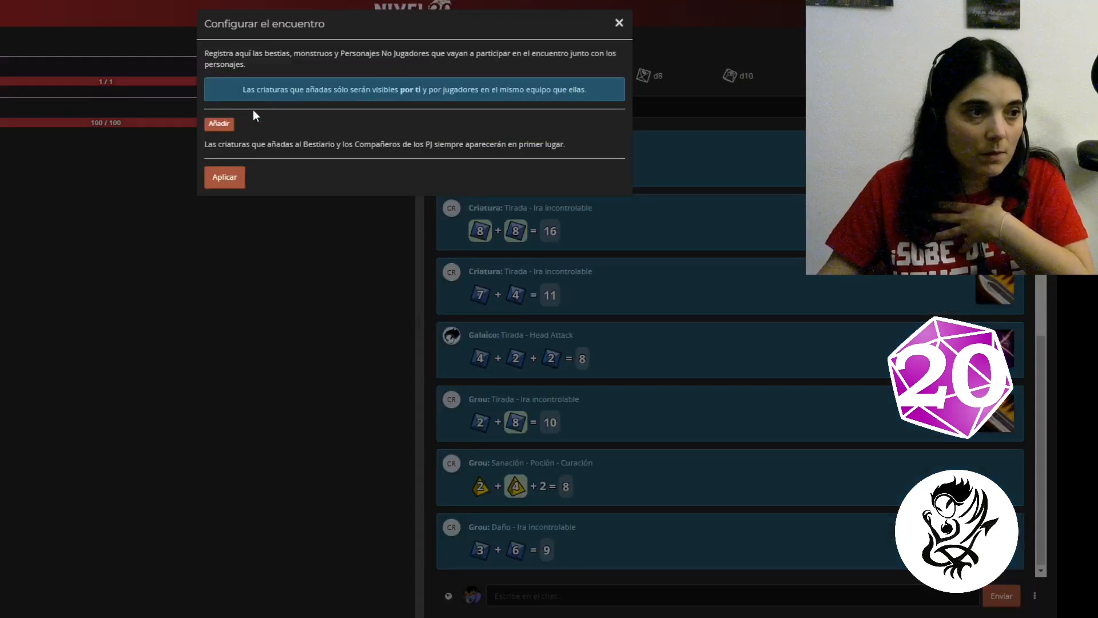
left_click(222, 127)
left_click(277, 137)
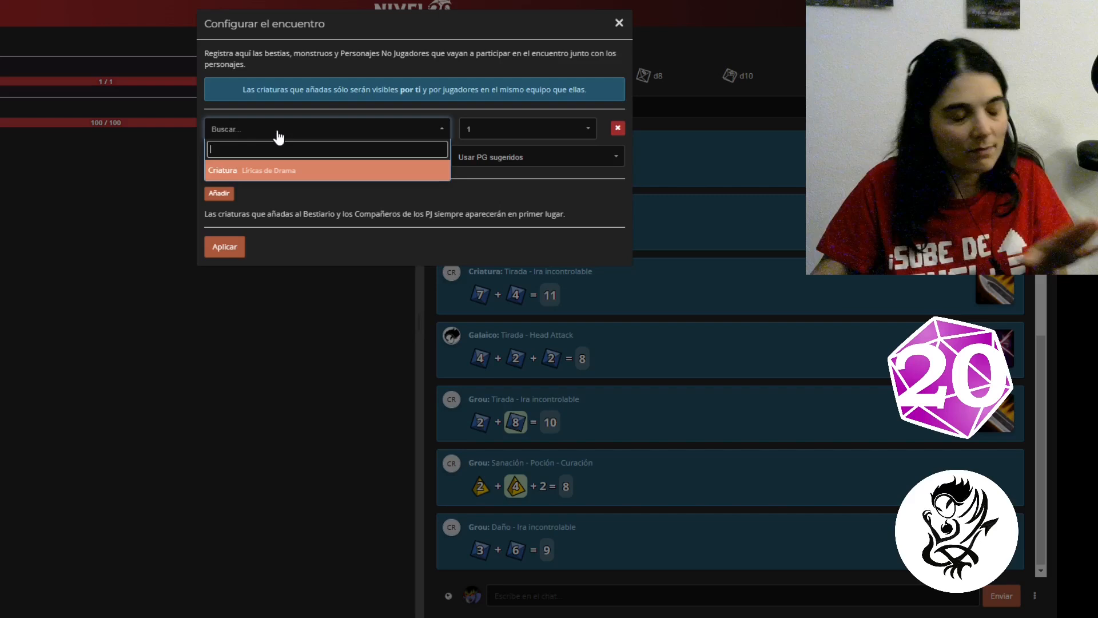
left_click(280, 170)
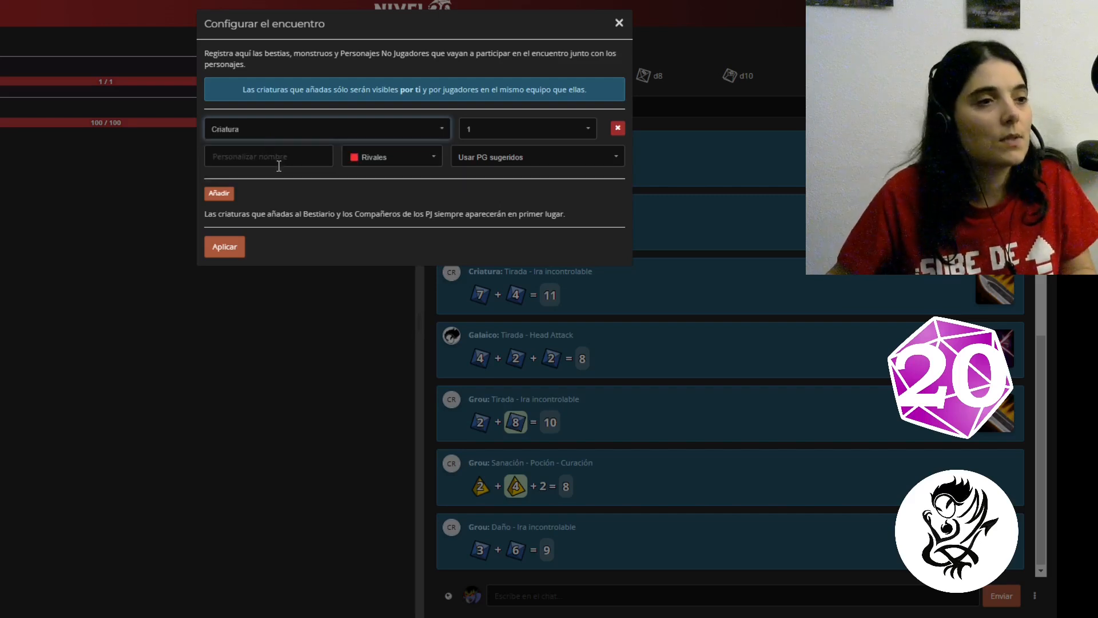
left_click(518, 137)
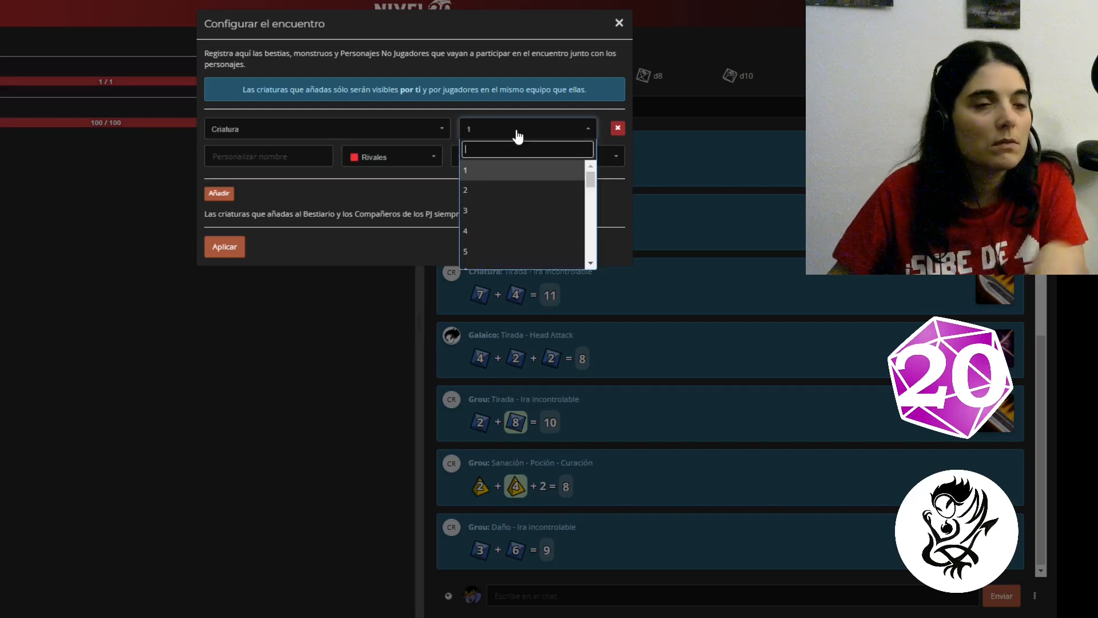
left_click(475, 231)
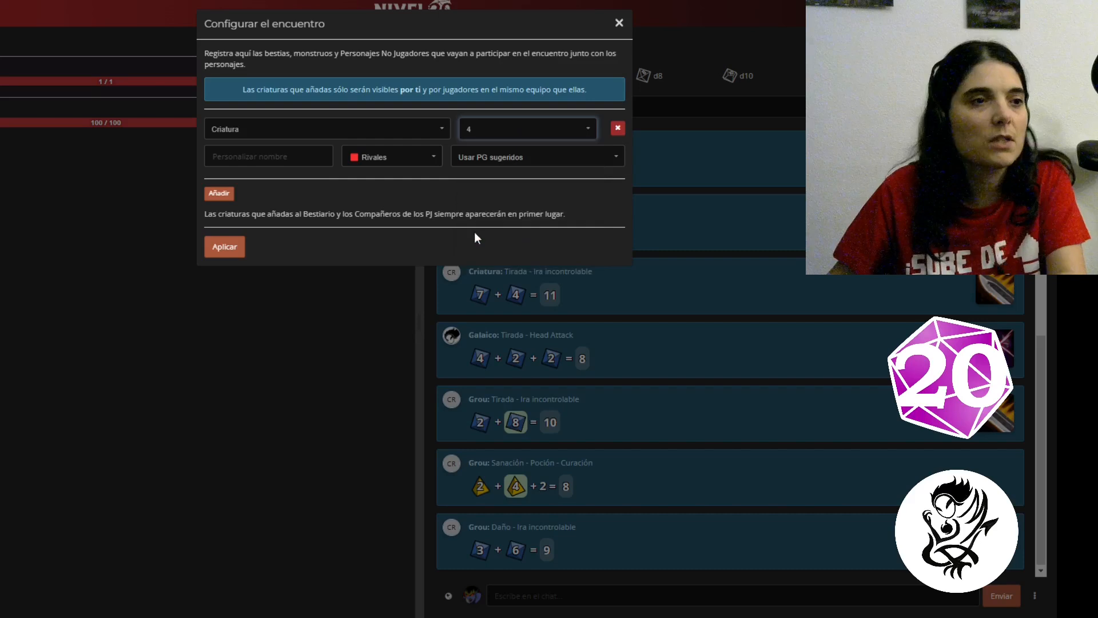
left_click(304, 158)
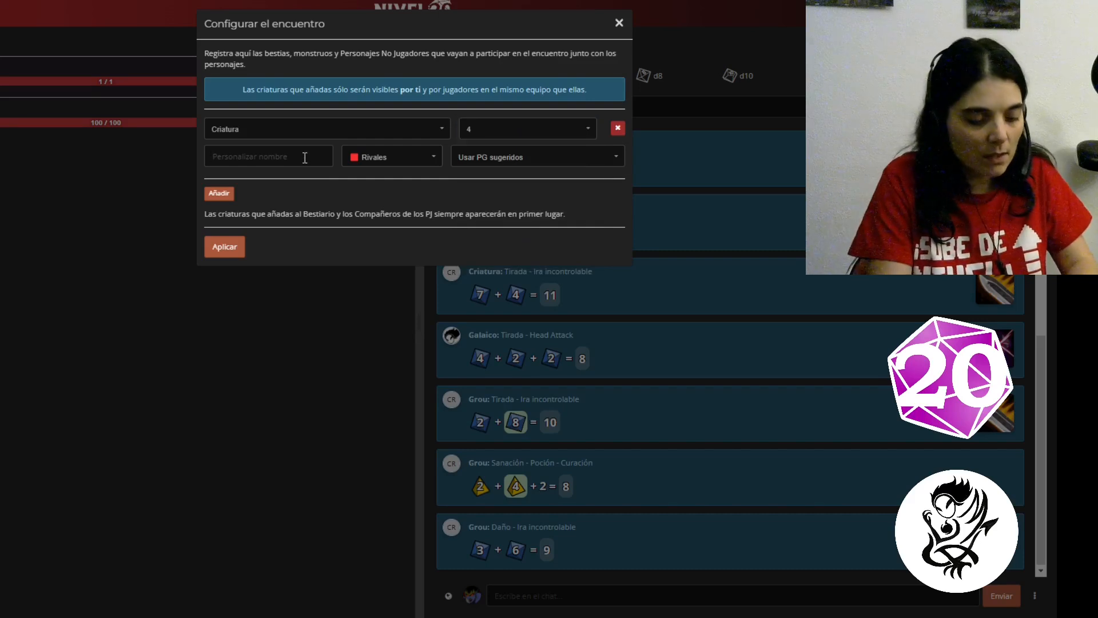
type("Snakes")
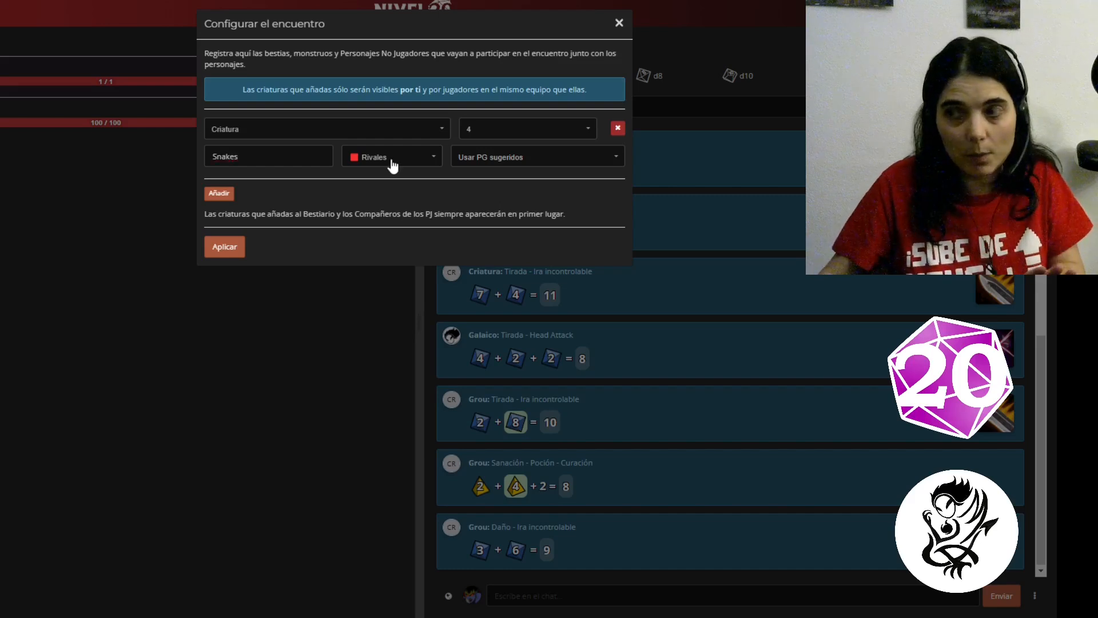
left_click(492, 157)
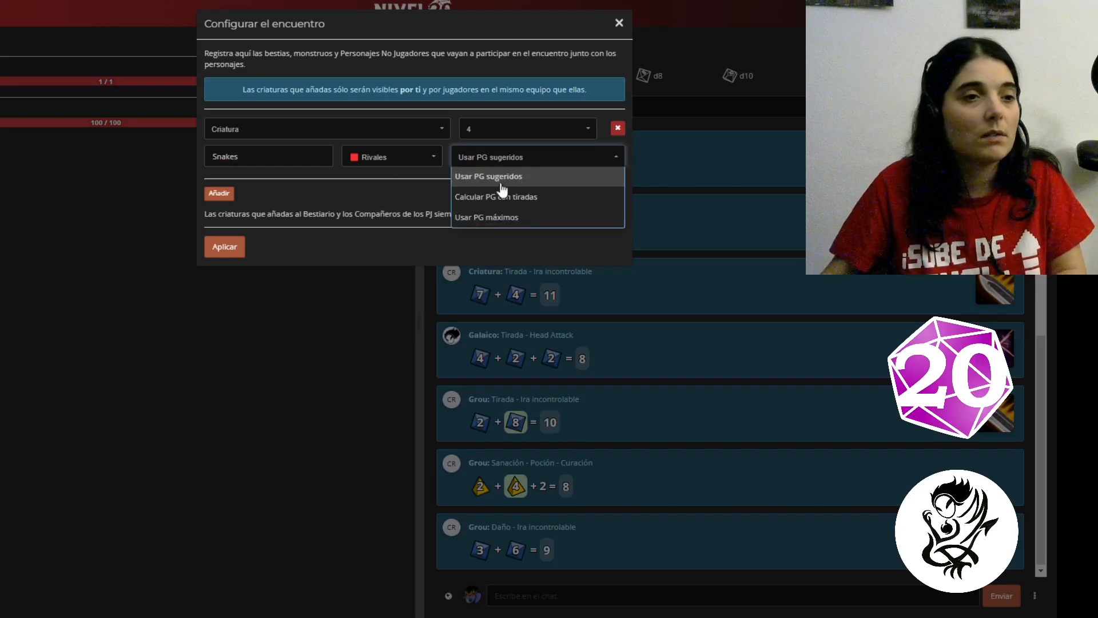
left_click(391, 193)
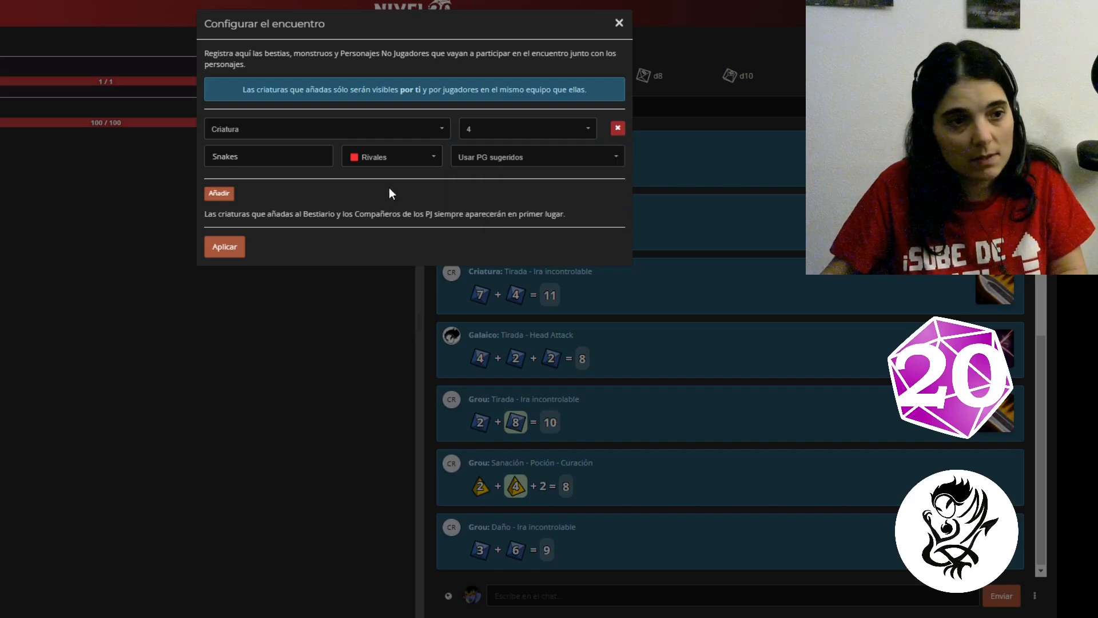
left_click(225, 246)
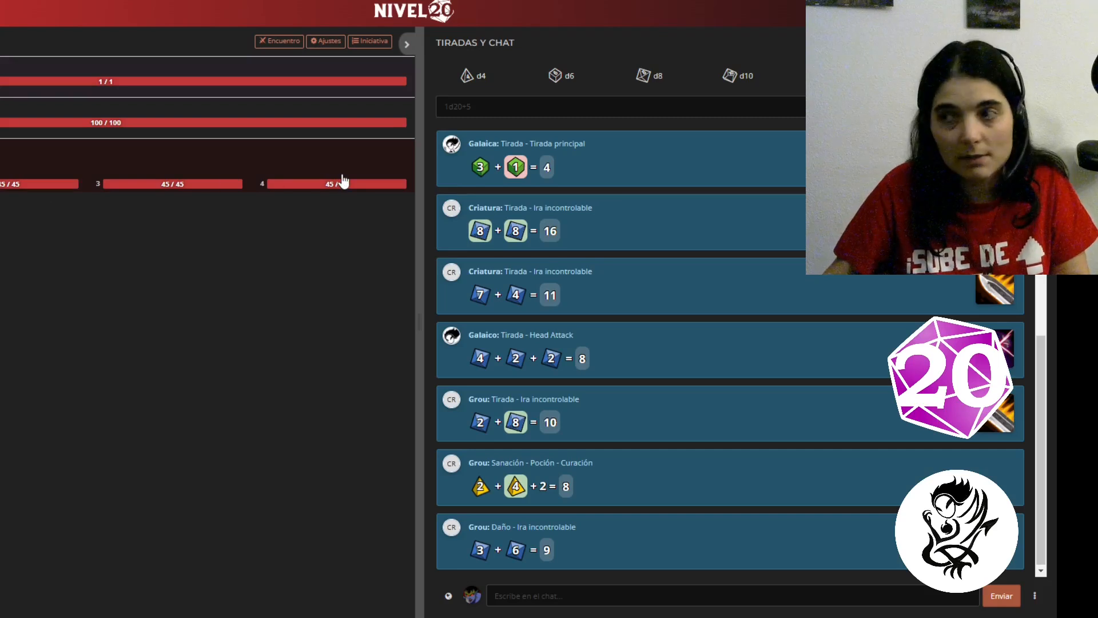
- Inspect the hit point editors of the first character and of Snakes 2, closing them without changes
left_click(18, 82)
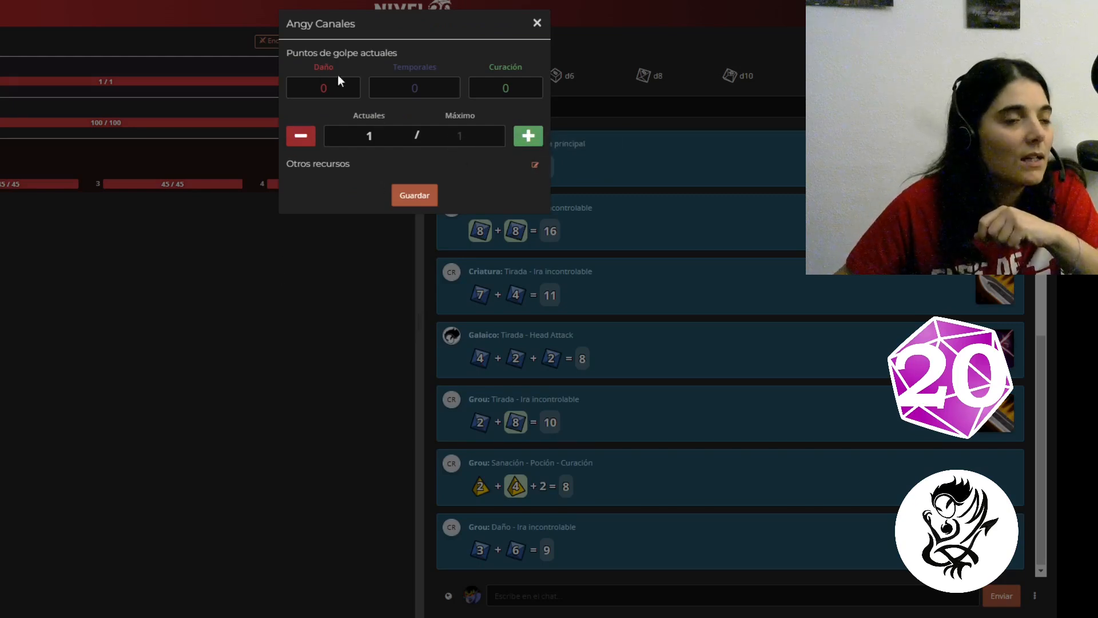
left_click(168, 181)
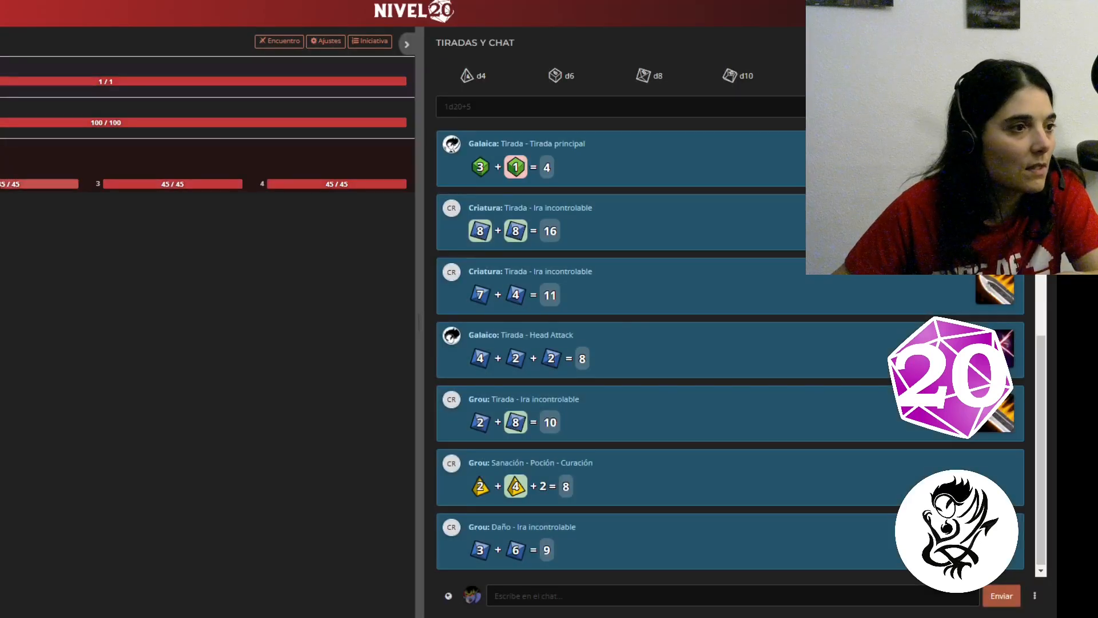
left_click(13, 184)
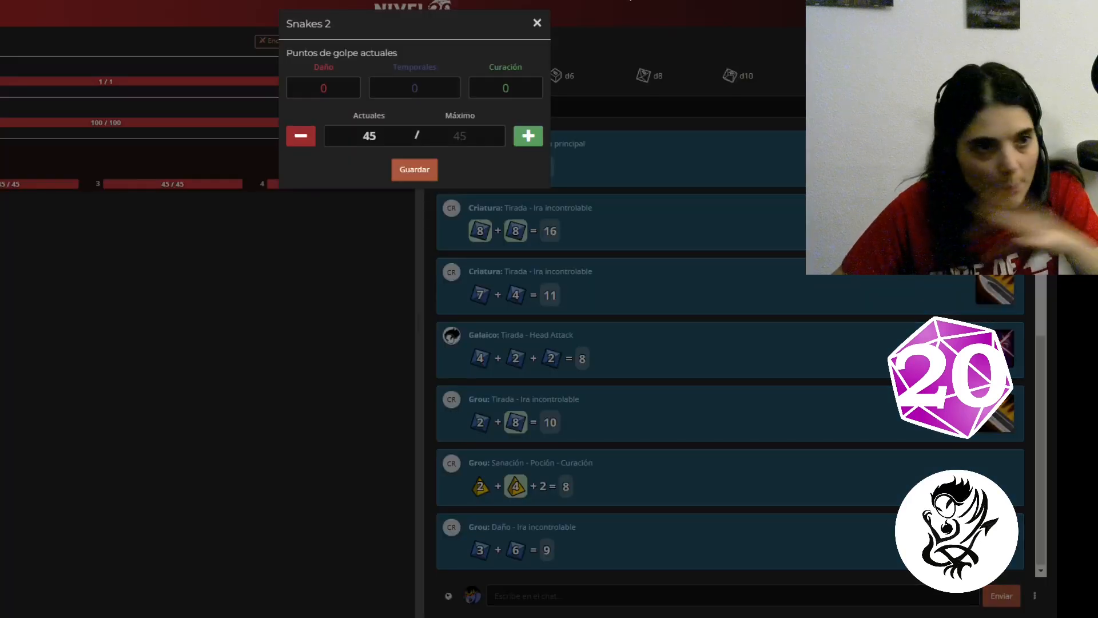
left_click(537, 23)
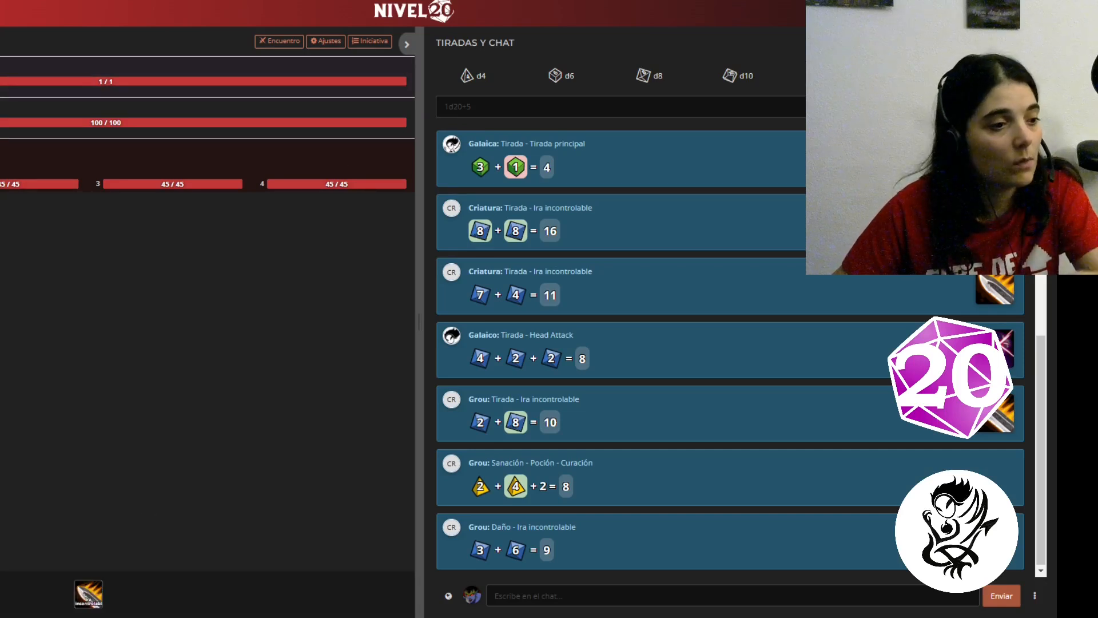
- Roll Ira incontrolable for Snakes, and open Galaica's sheet from the encounter list and roll her Tirada principal
left_click(89, 594)
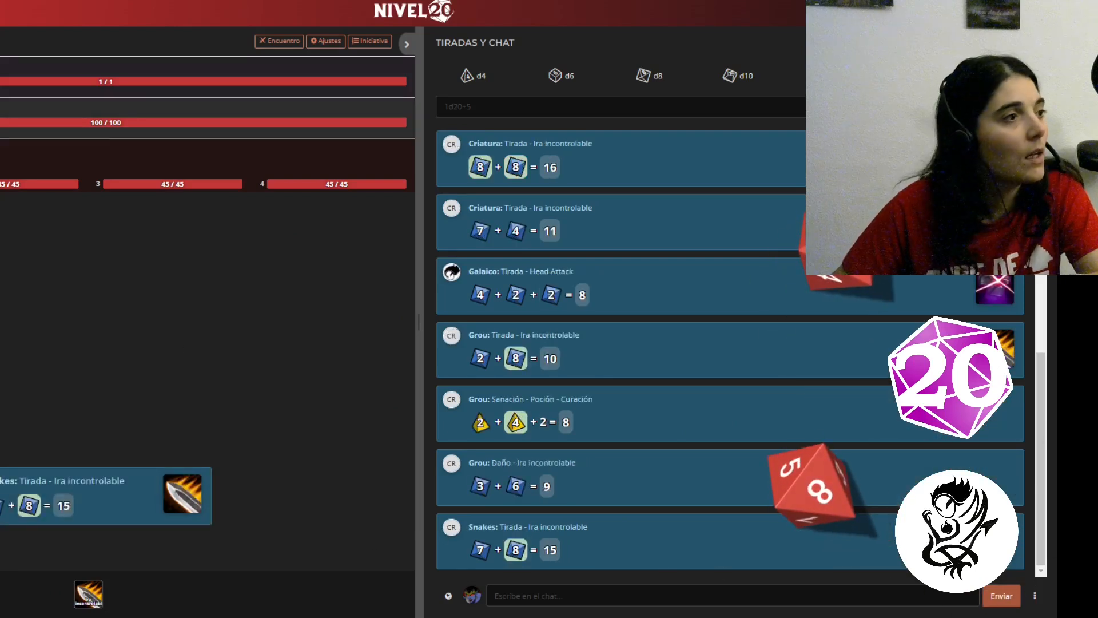
left_click(1, 118)
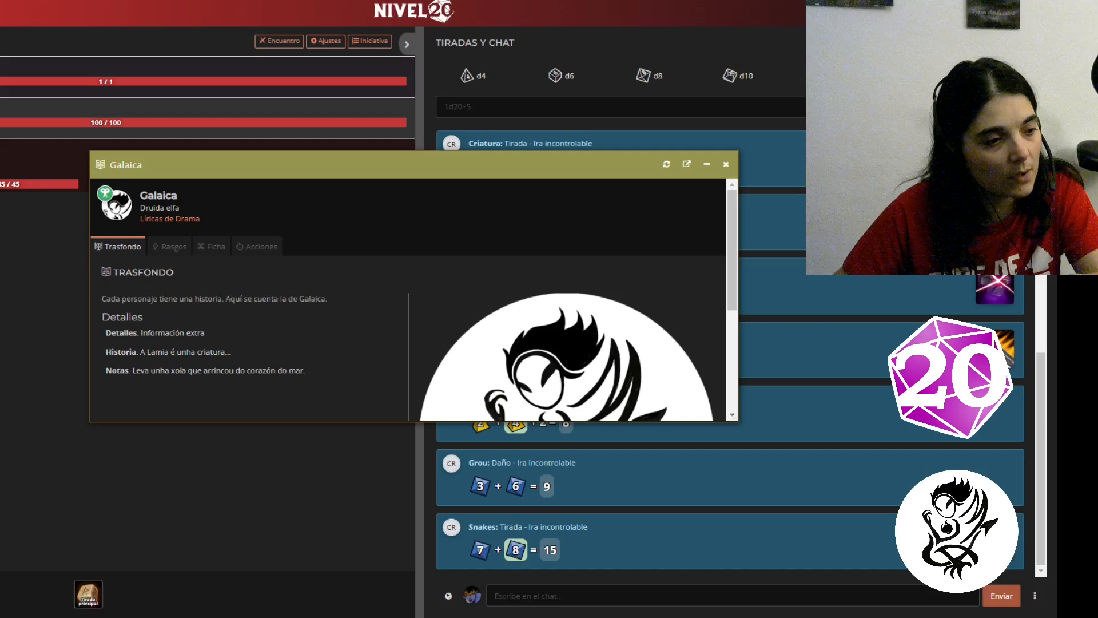
left_click(90, 600)
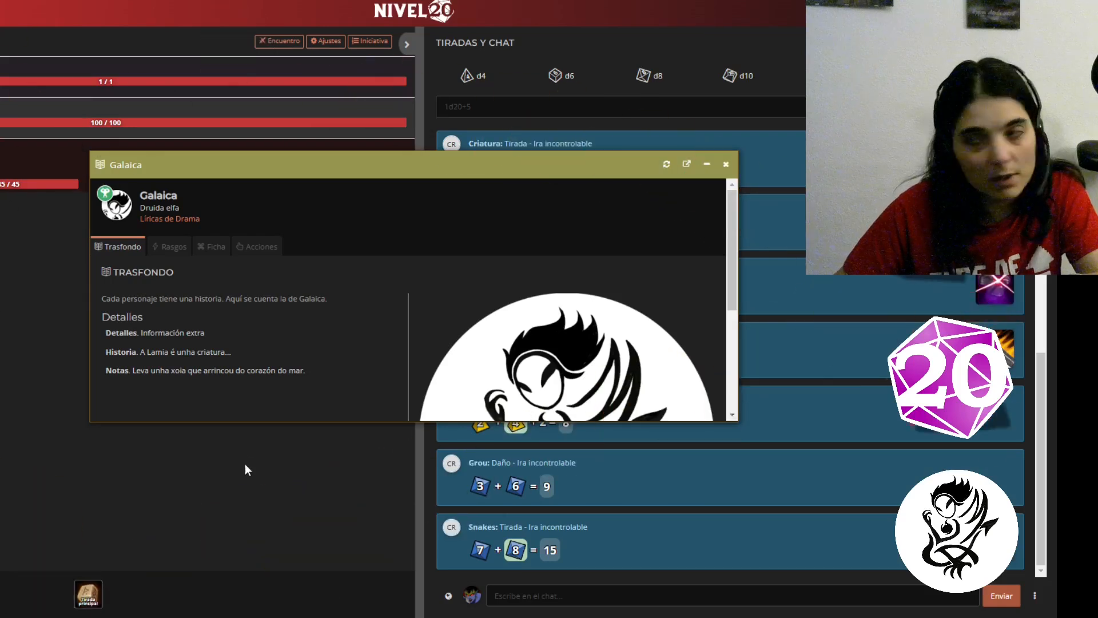
- Move Galaica's floating sheet aside and read the full description of her Valentía trait, closing the description
left_click_drag(156, 170, 85, 158)
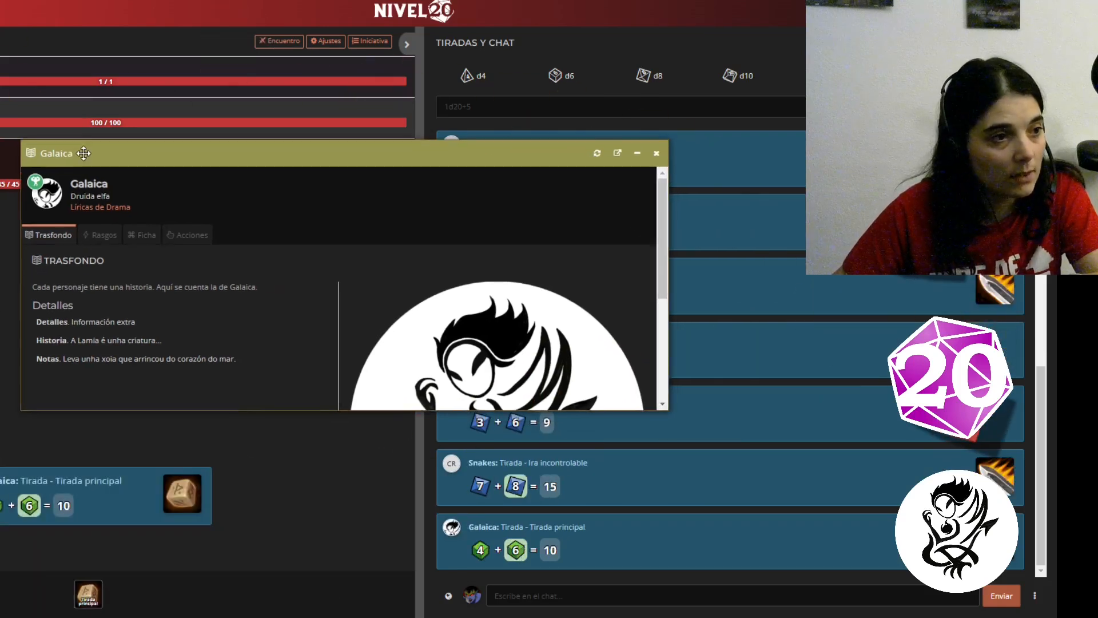
left_click(92, 239)
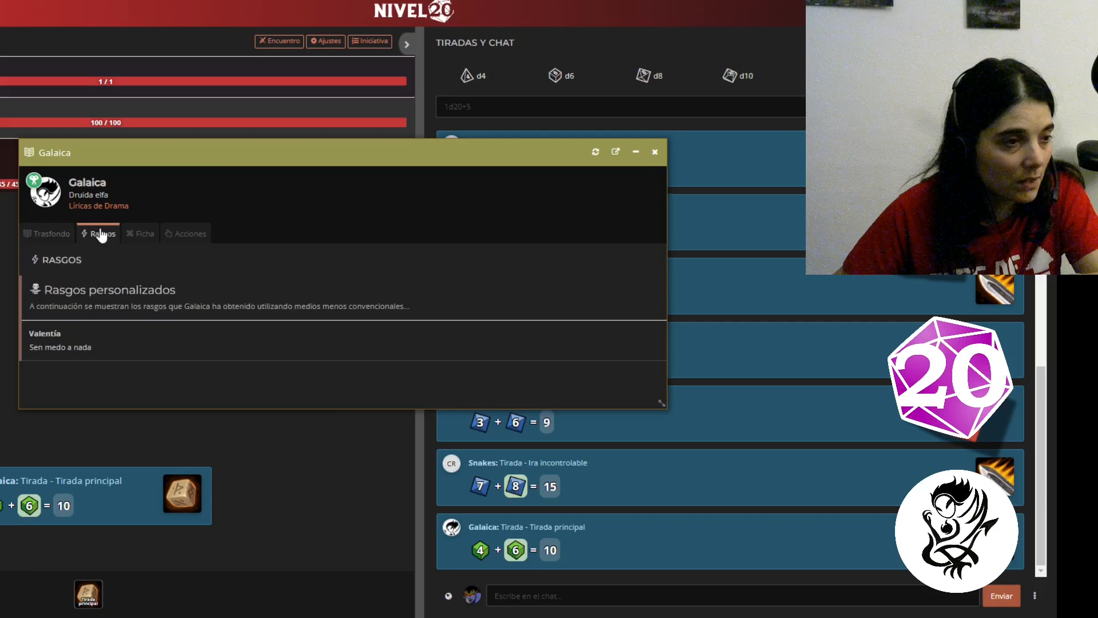
left_click(72, 351)
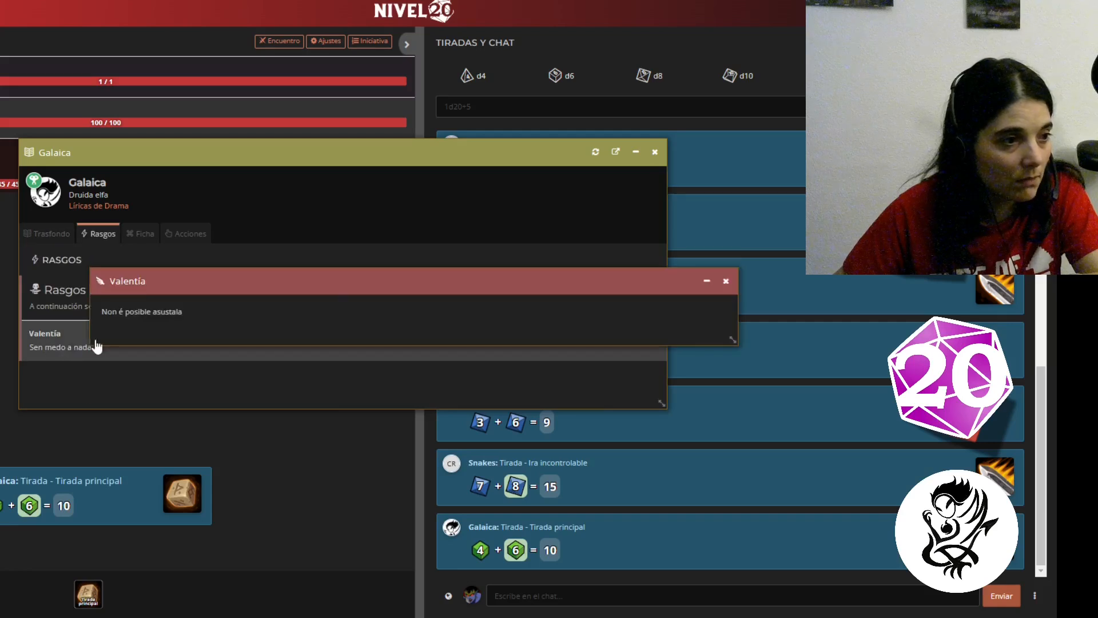
left_click(726, 283)
- Examine Galaica's Ficha PDF with page thumbnails shown and her Acciones section, and close the sheet
left_click(145, 233)
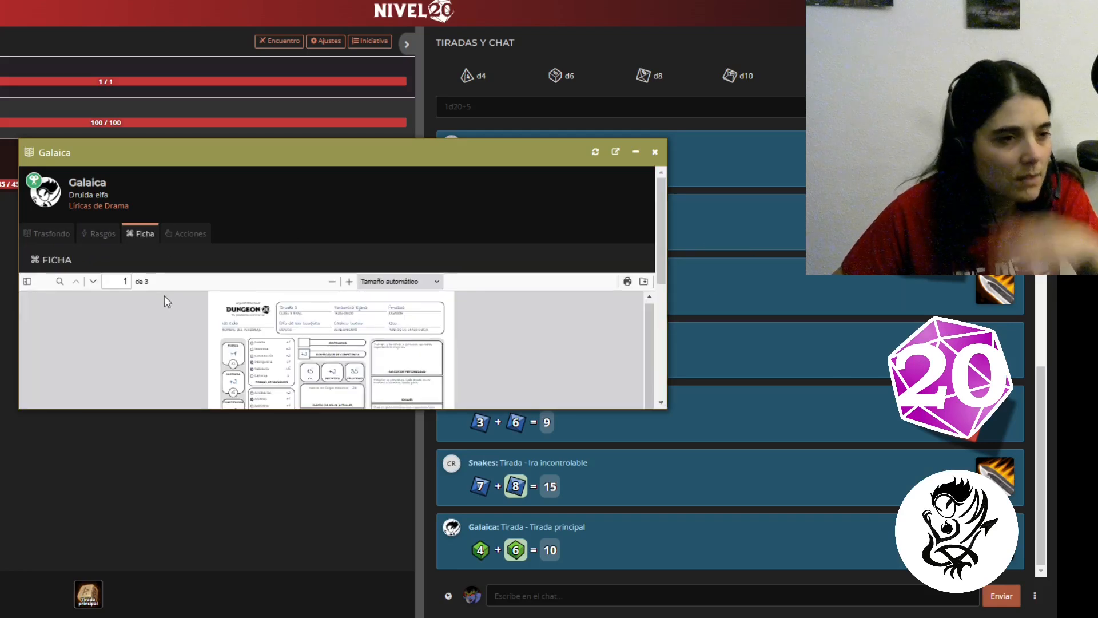
left_click(27, 281)
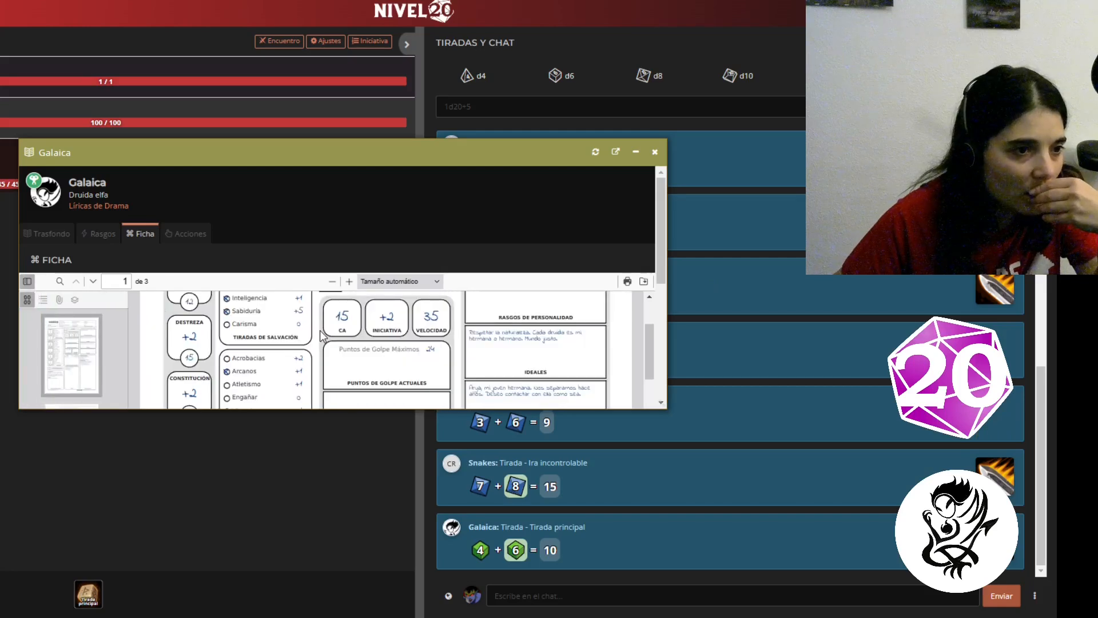
scroll(341, 382, "up", 2)
scroll(340, 382, "up", 3)
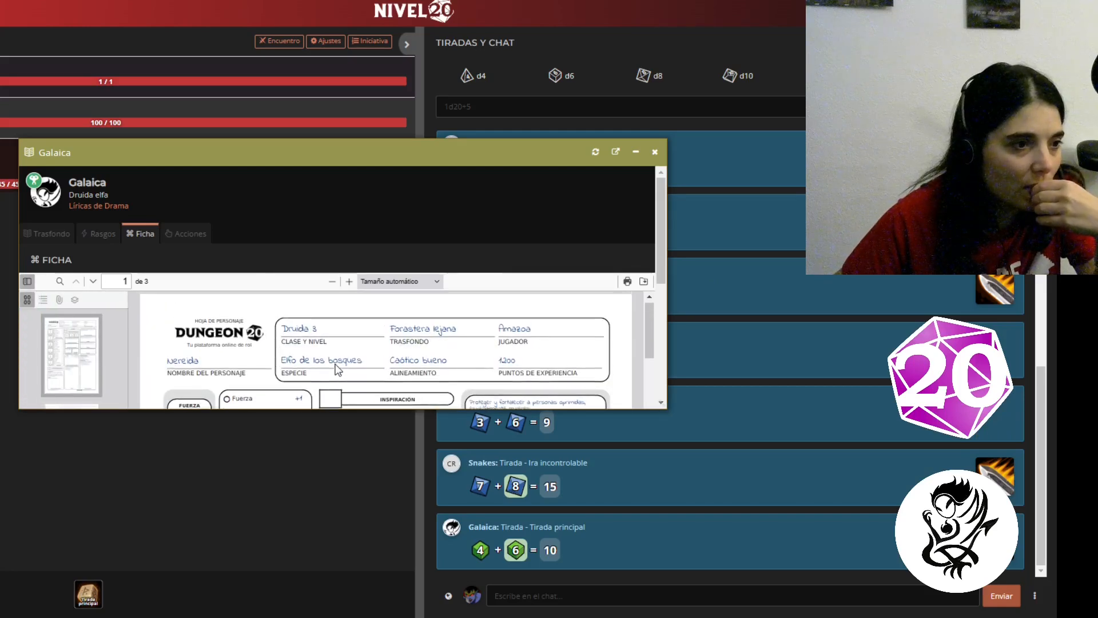
left_click(178, 241)
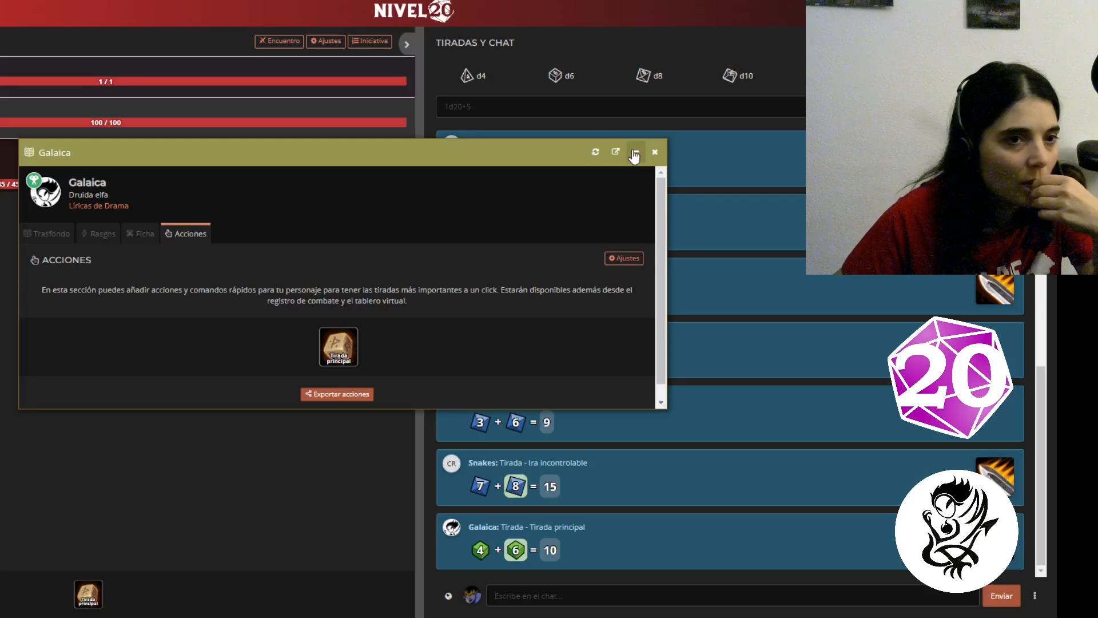
left_click(655, 152)
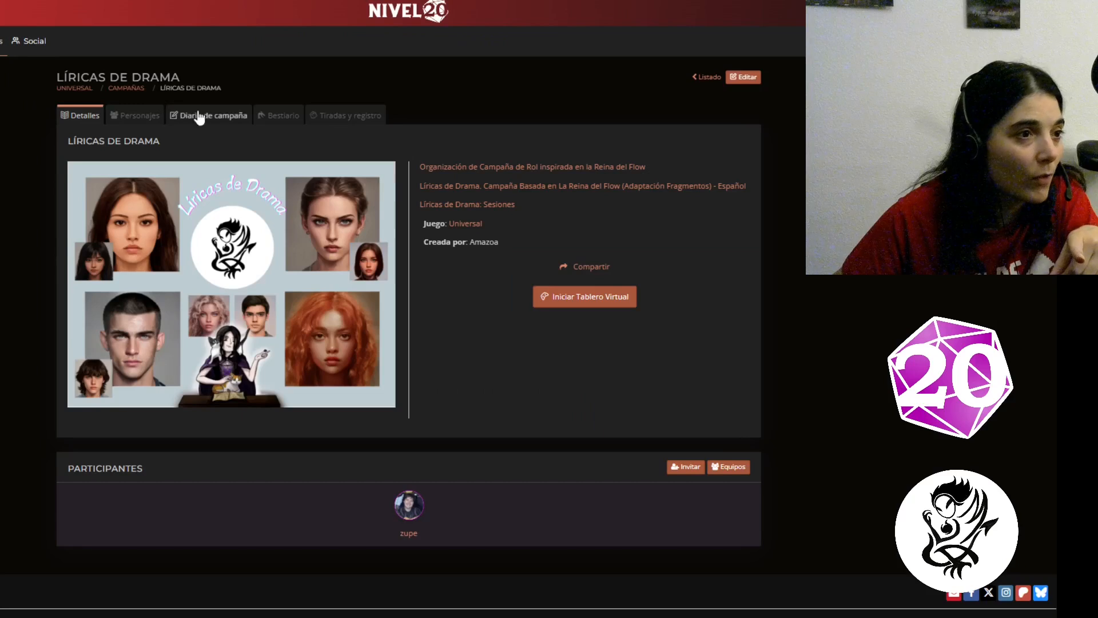
- Set Galaico as active and Galaica as inactive among the campaign's characters, and return to the rolls and log view
left_click(139, 117)
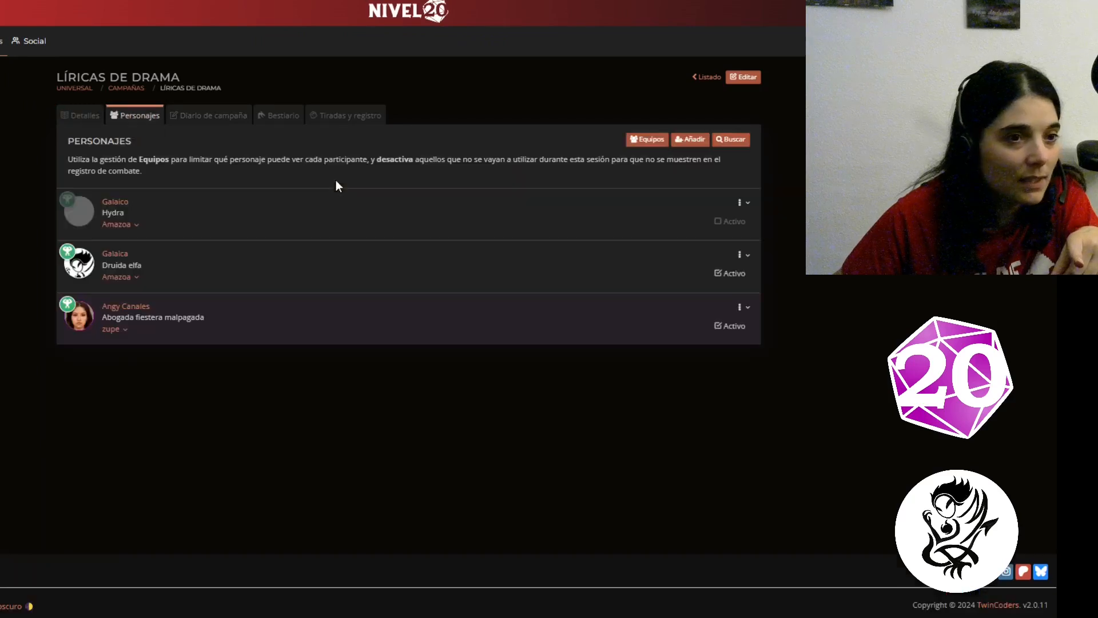
left_click(728, 223)
left_click(716, 274)
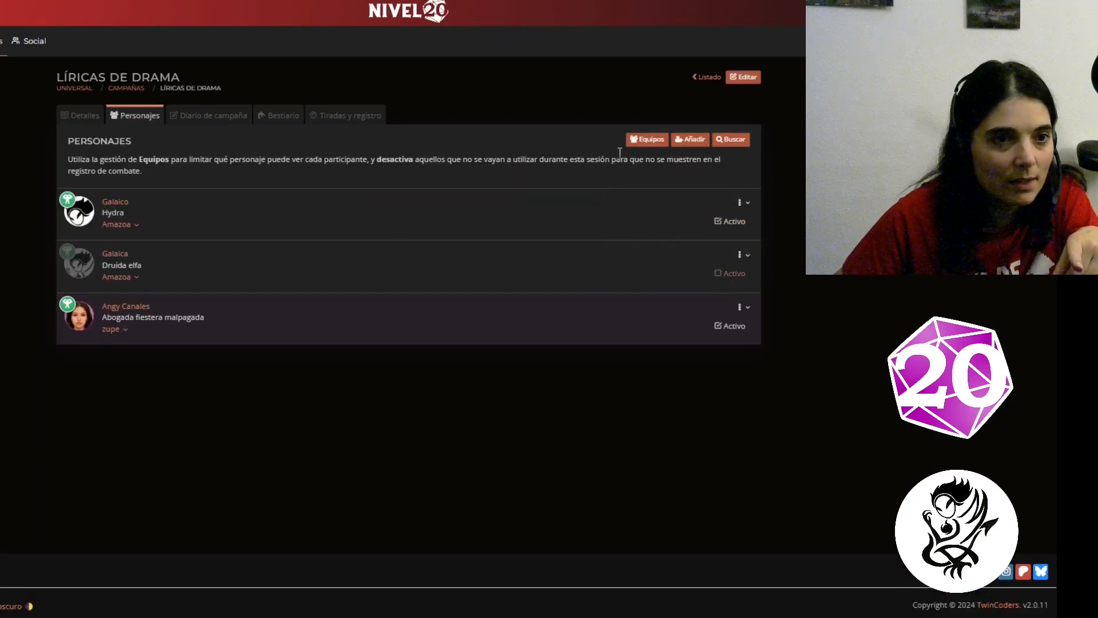
left_click(336, 117)
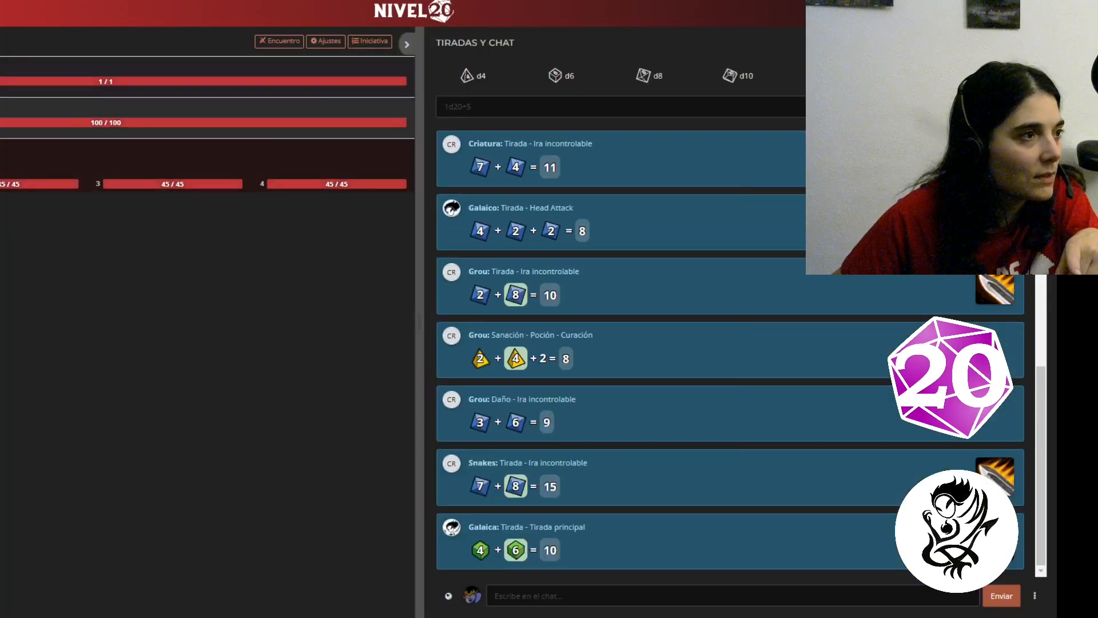
- Open Galaico's sheet from the encounter list, view his Main PDF, roll his Basic action, and close the sheet
left_click(2, 118)
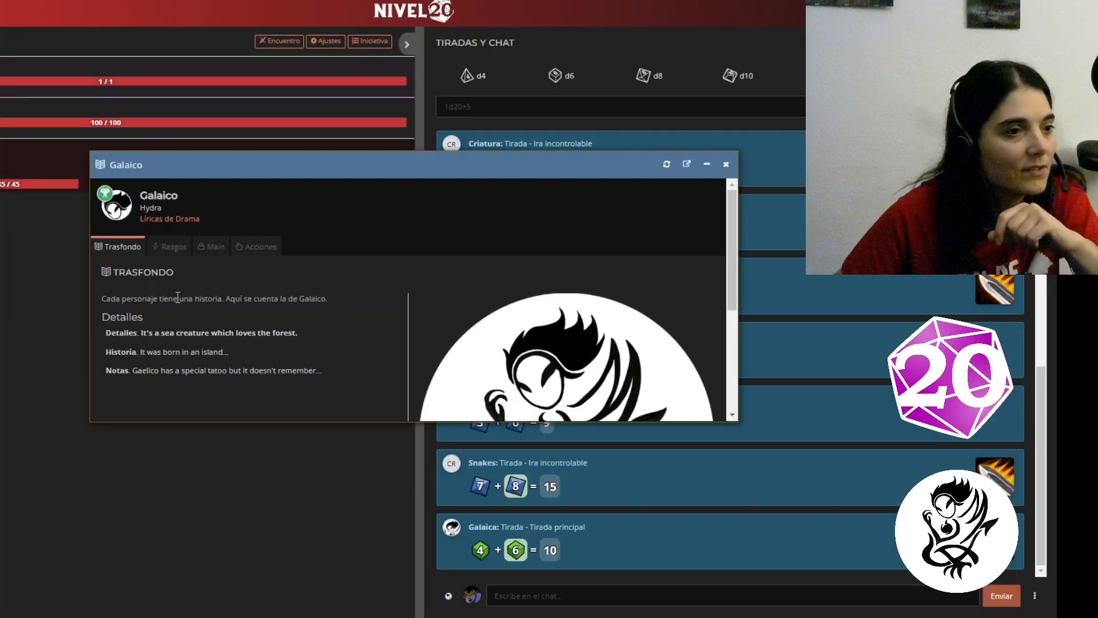
left_click(210, 247)
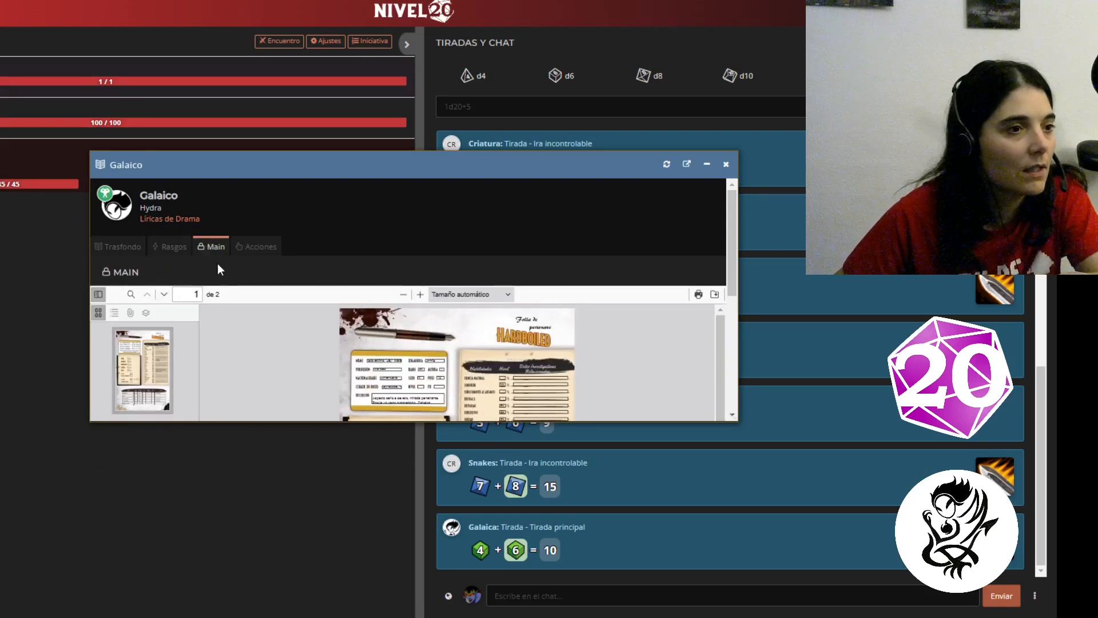
left_click(256, 247)
left_click(410, 357)
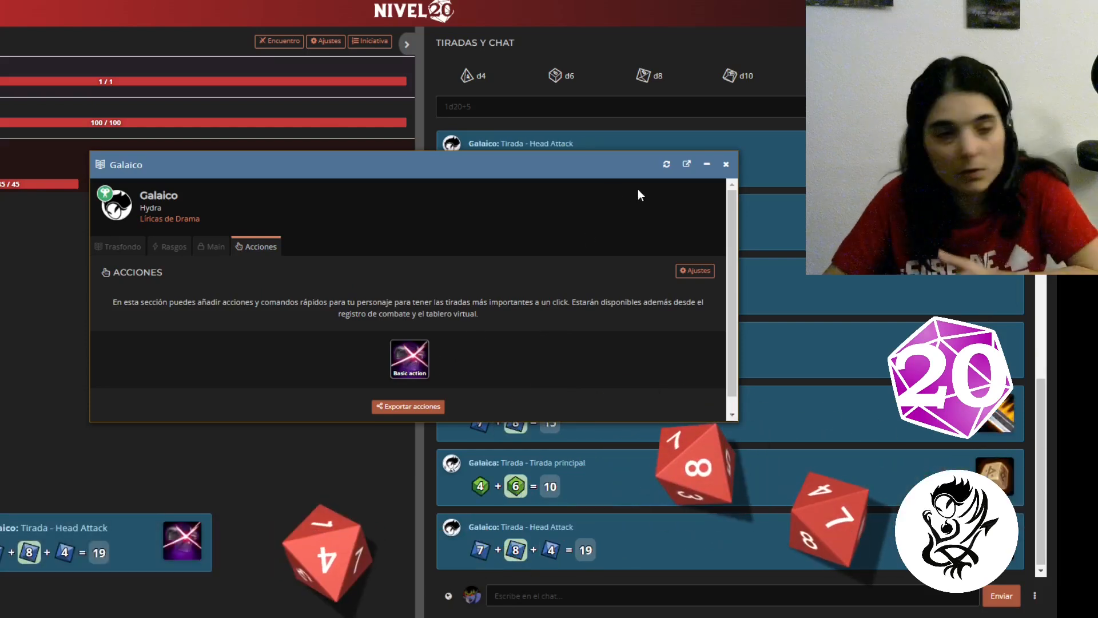
left_click(726, 167)
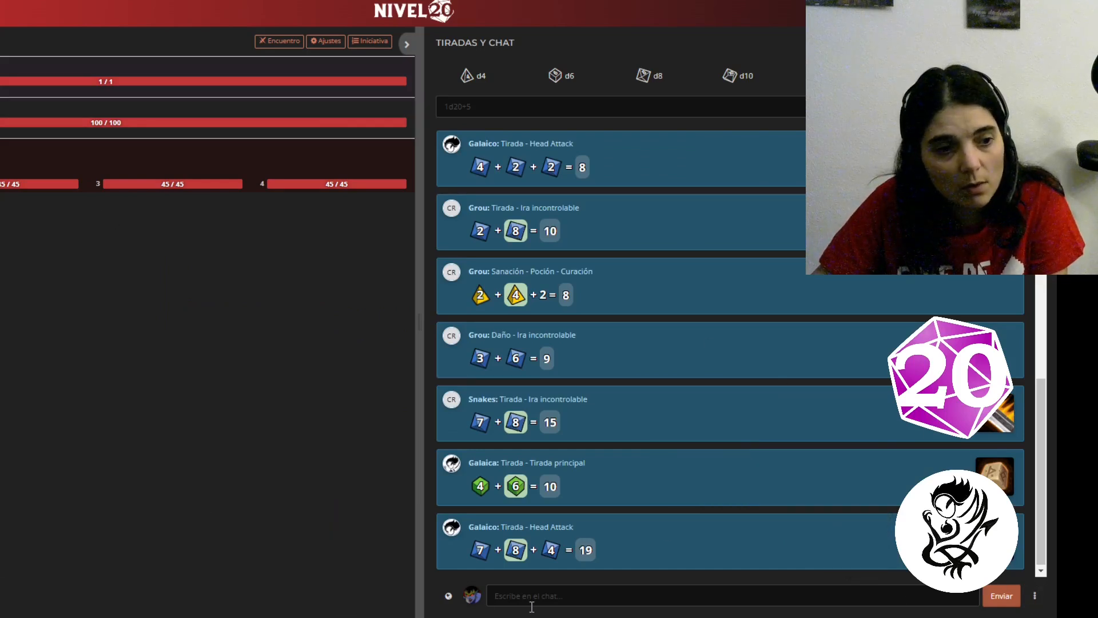
- Check the visibility options for messages and rolls, and clear the campaign's chat, confirming the removal
left_click(447, 600)
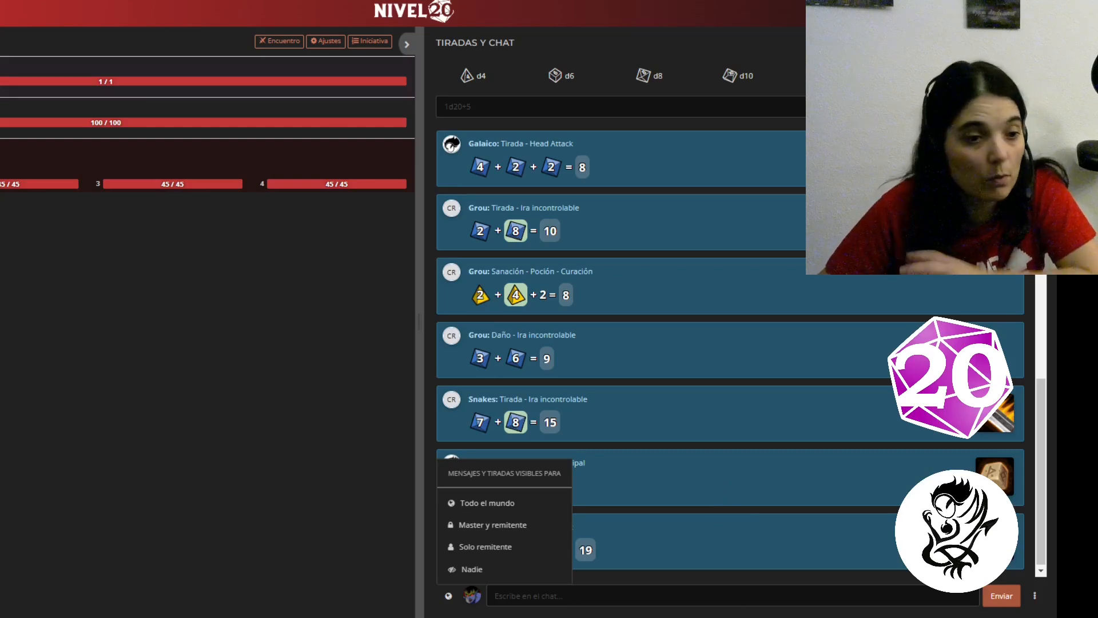
left_click(764, 593)
left_click(1034, 596)
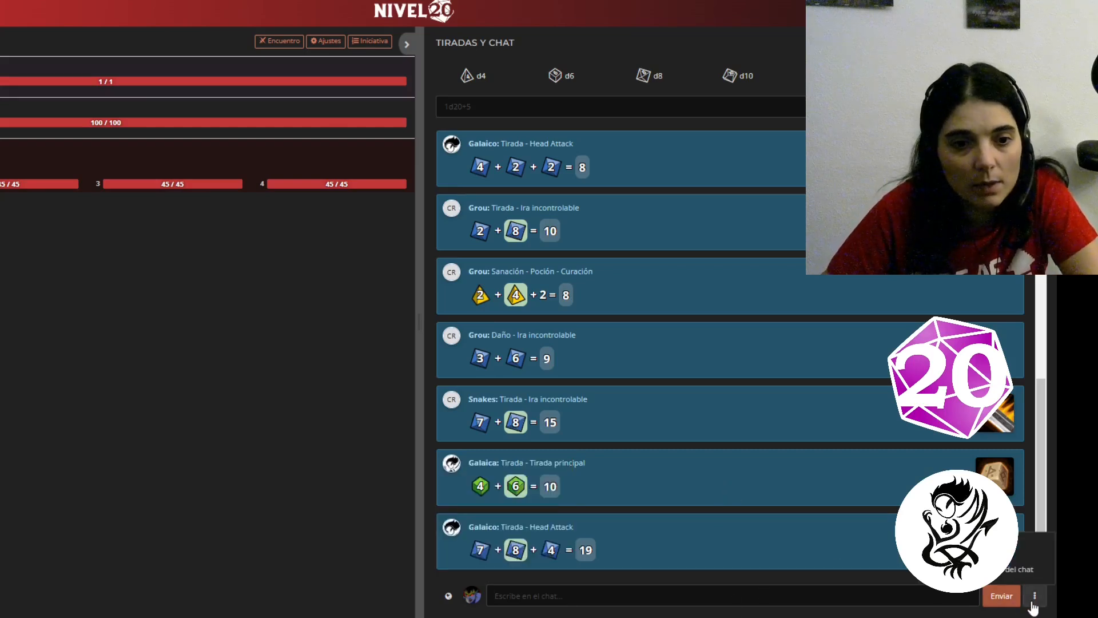
left_click(995, 576)
left_click(464, 44)
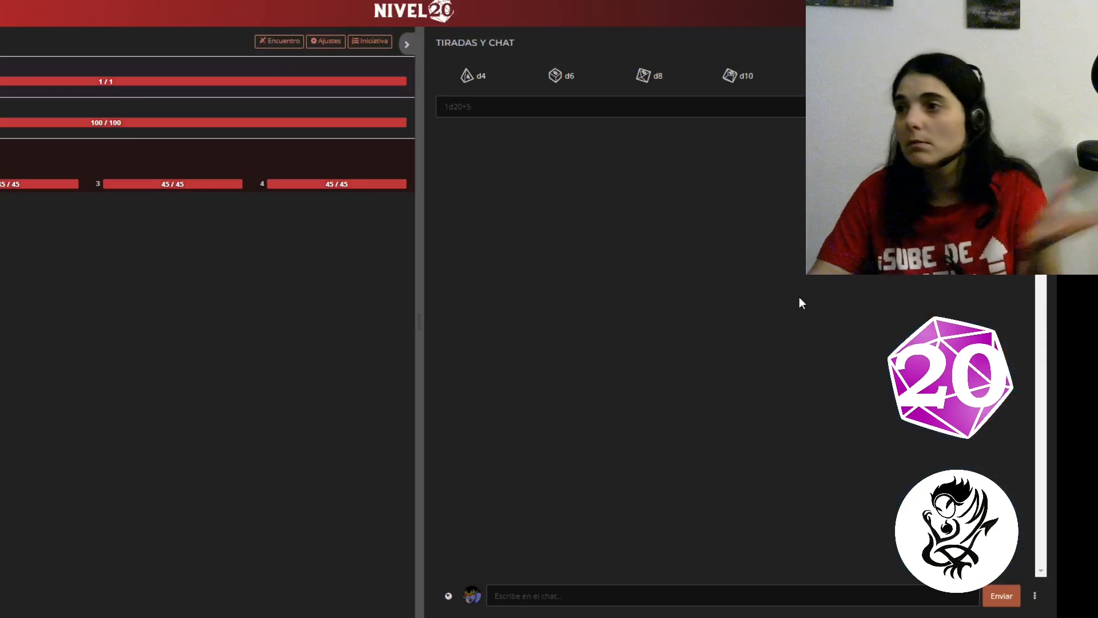
- Make a percentile dice roll in the campaign chat, and check the encounter's initiative roll options and Galaico's available actions
left_click(1001, 75)
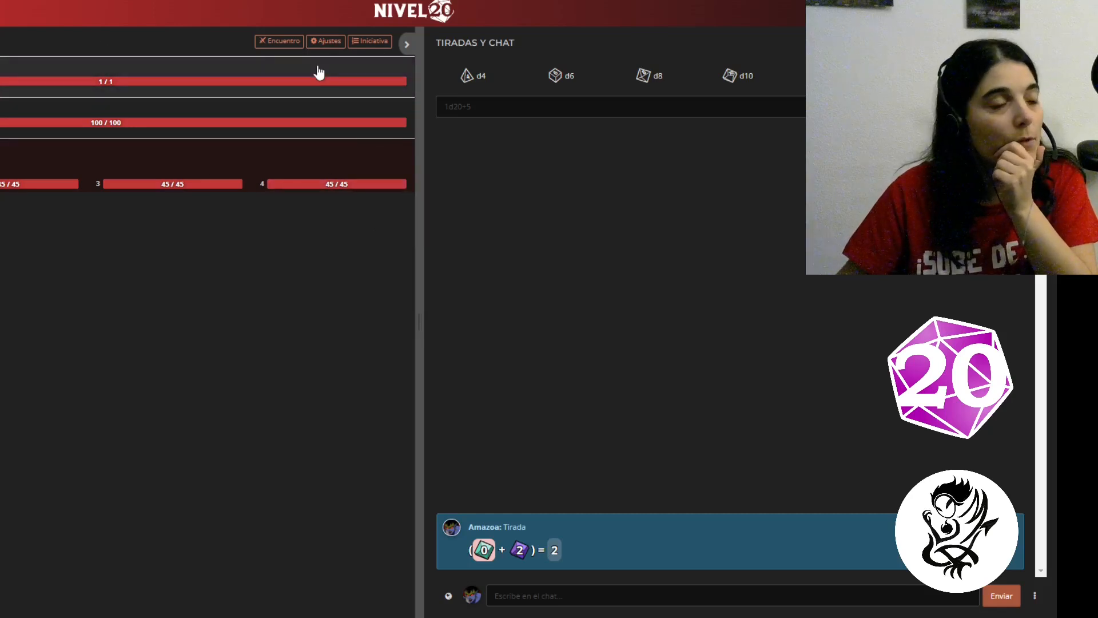
left_click(371, 41)
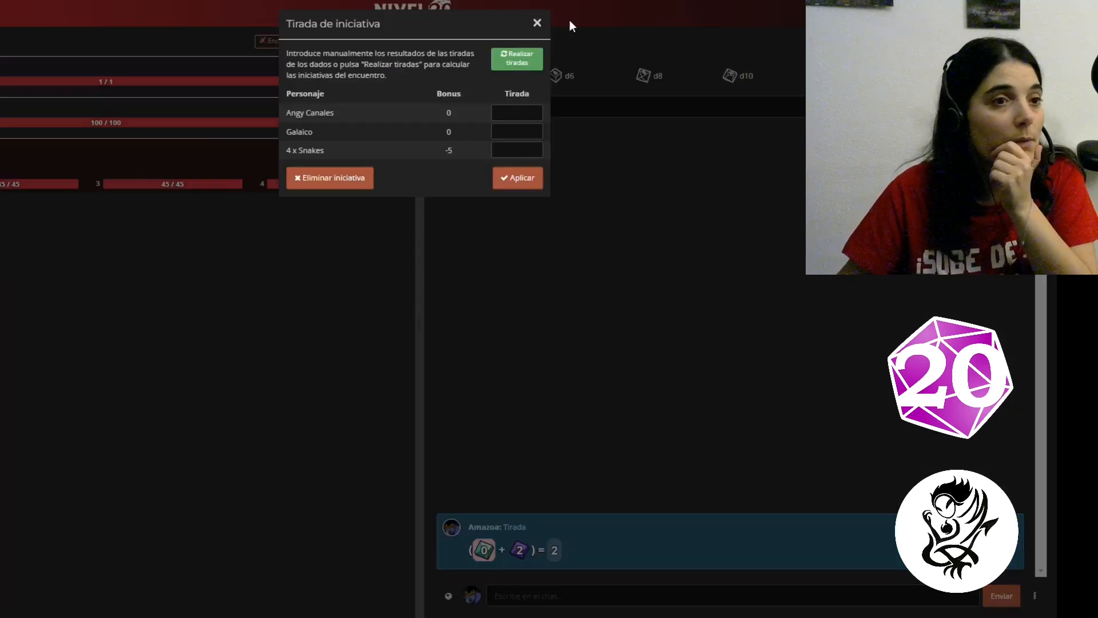
left_click(537, 23)
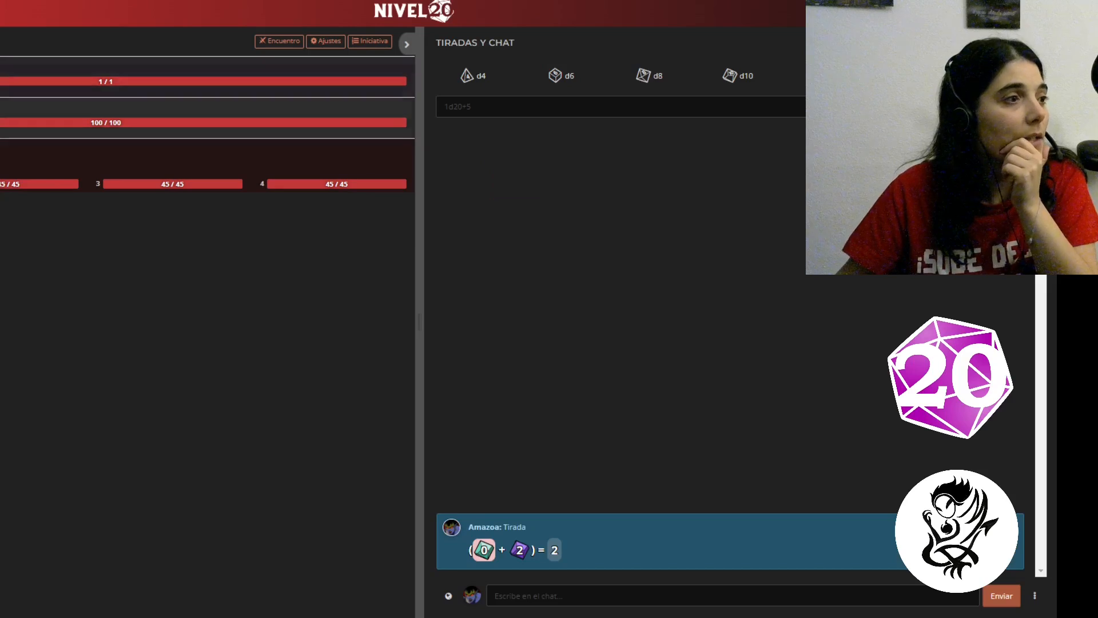
left_click(12, 112)
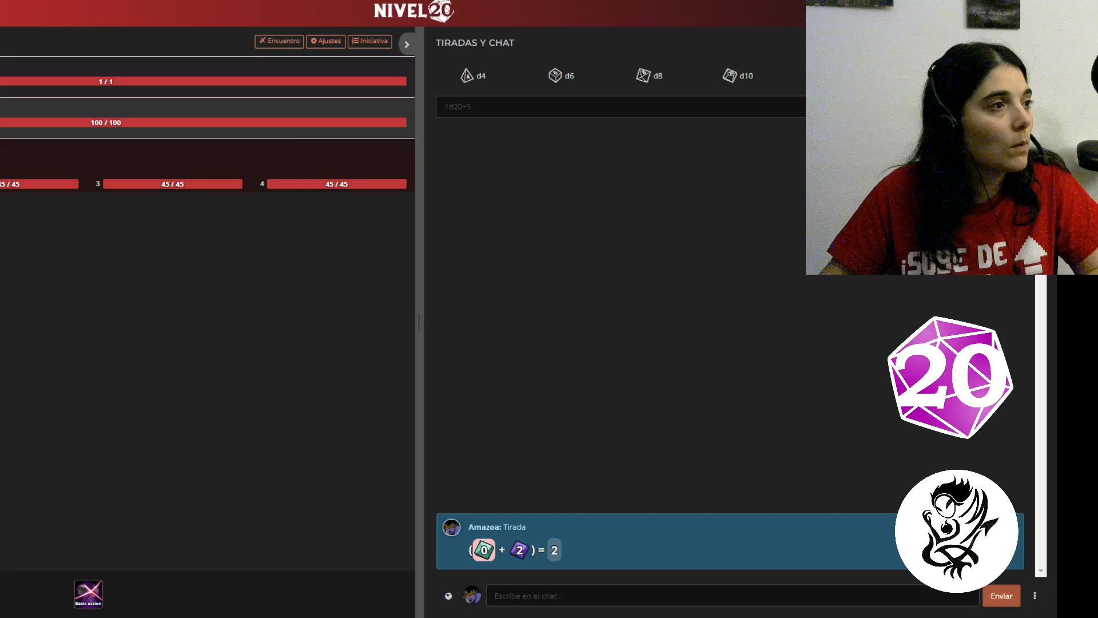
- Go past the Líricas de Drama campaign page to the Sistema Universal page and look over its description and quick links
key("ctrl+Tab")
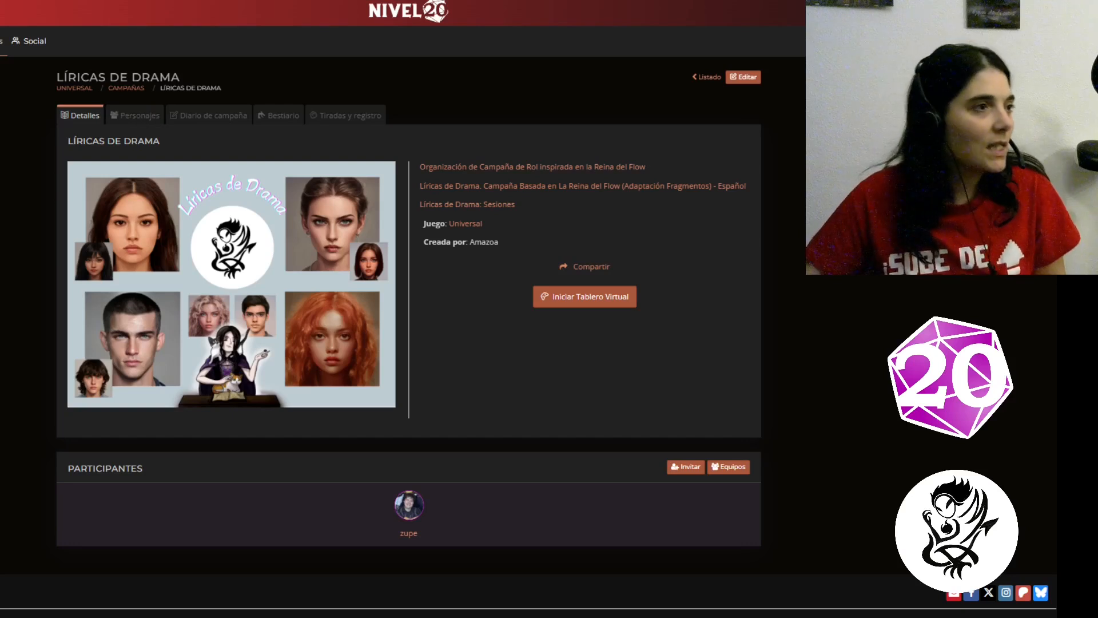
key("ctrl+Tab")
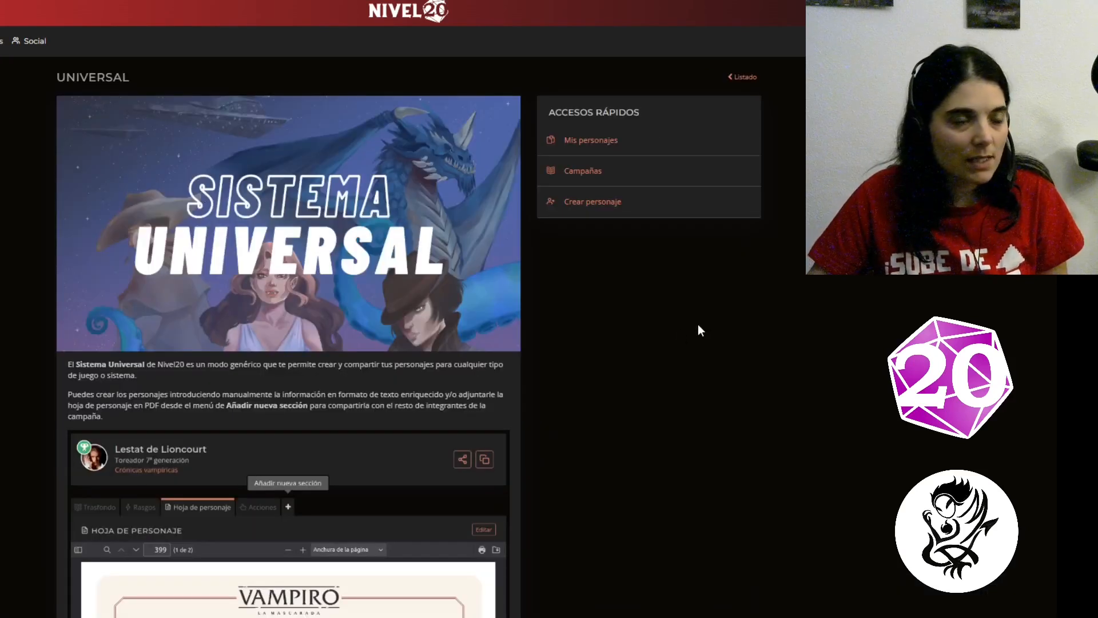
scroll(698, 325, "down", 2)
scroll(698, 330, "down", 3)
scroll(698, 329, "up", 5)
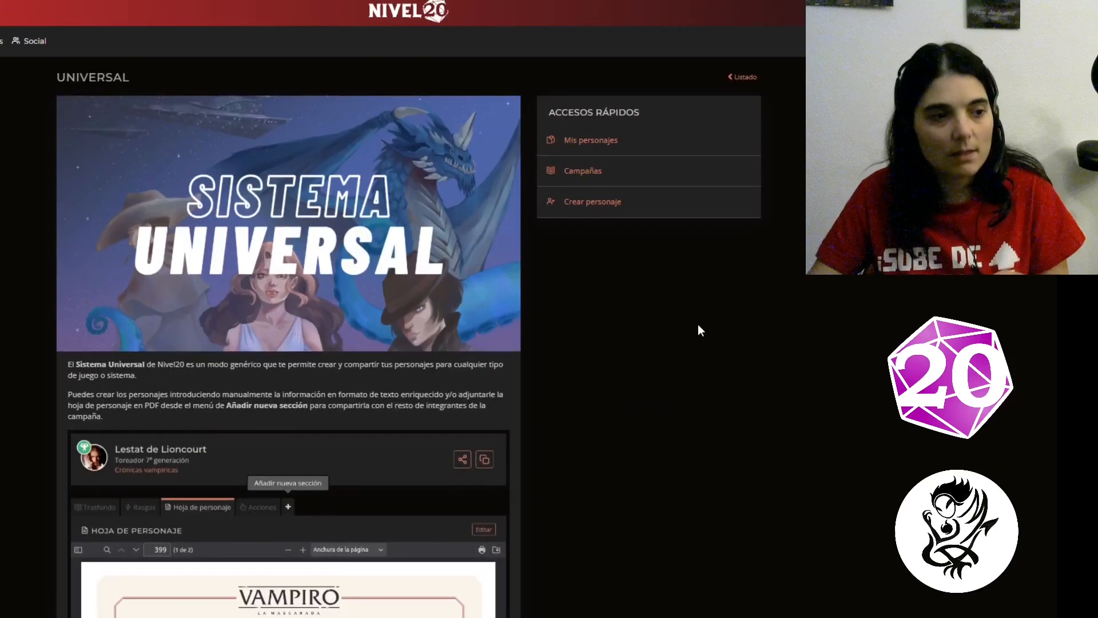